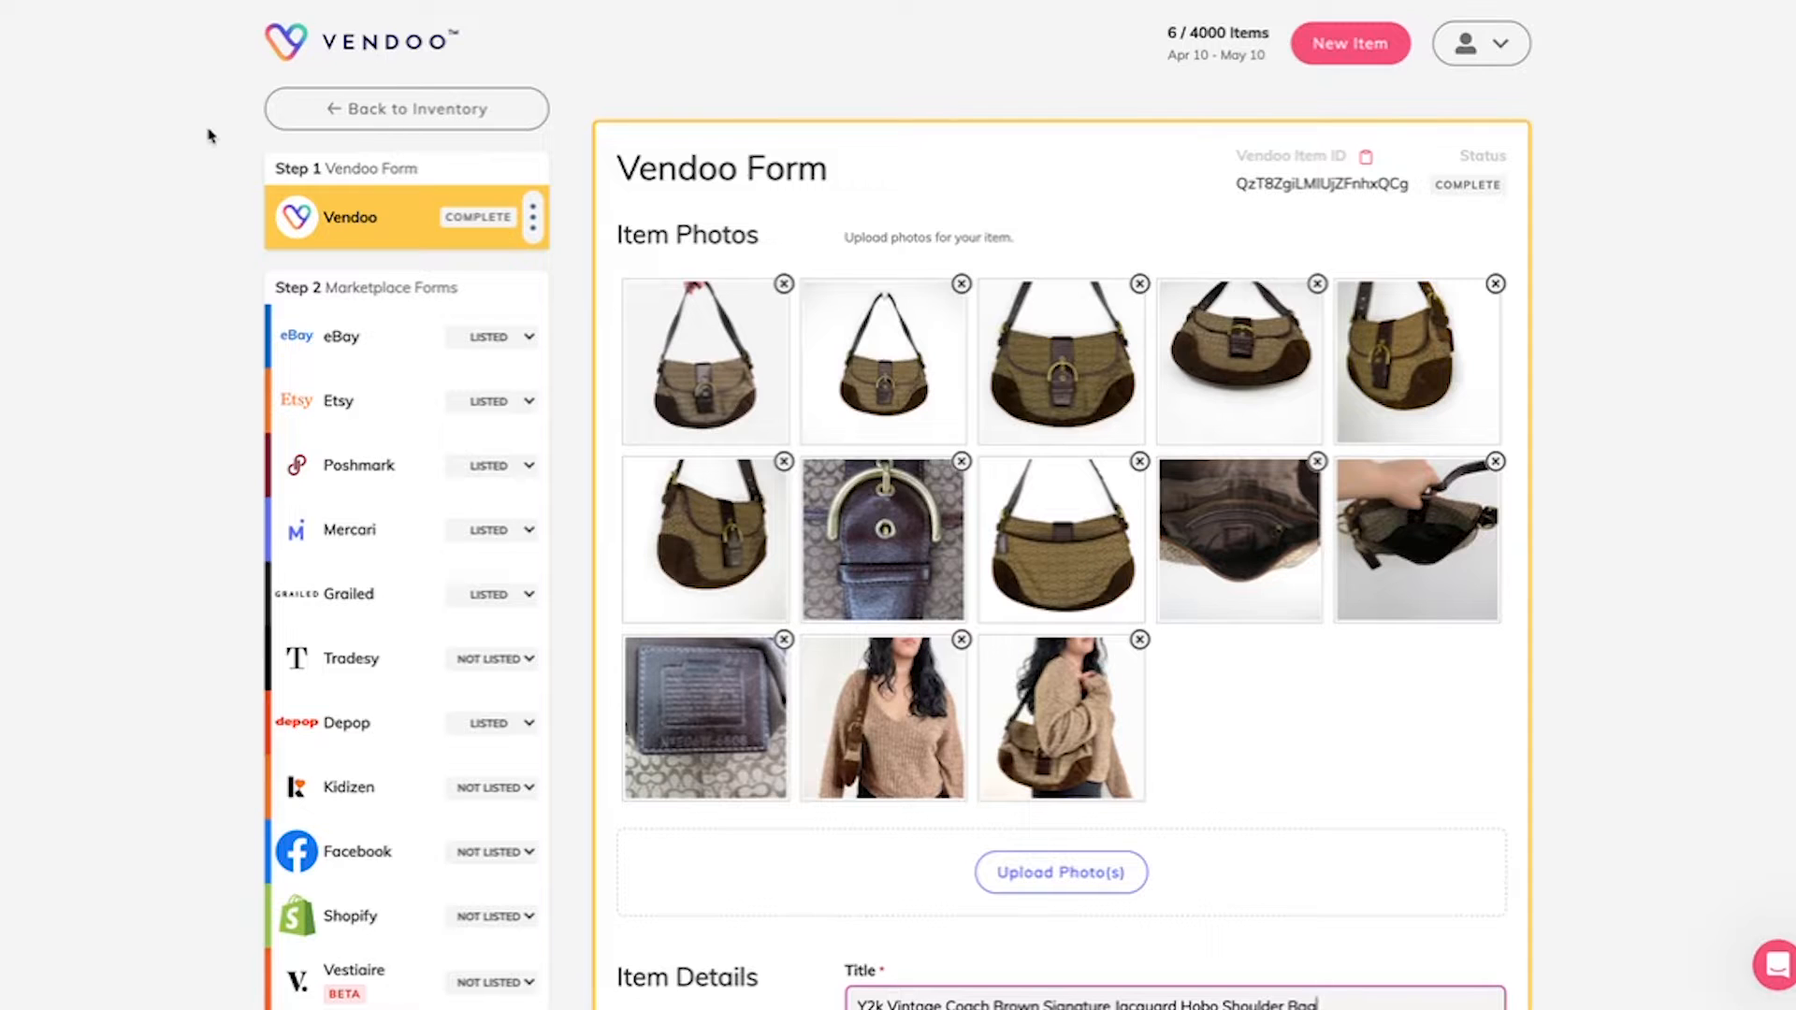
Step: Open the bag's Vestiaire Collective form and save the category Womenswear > Bags > Handbags with the brand Coach
scroll(208, 136, down, 2)
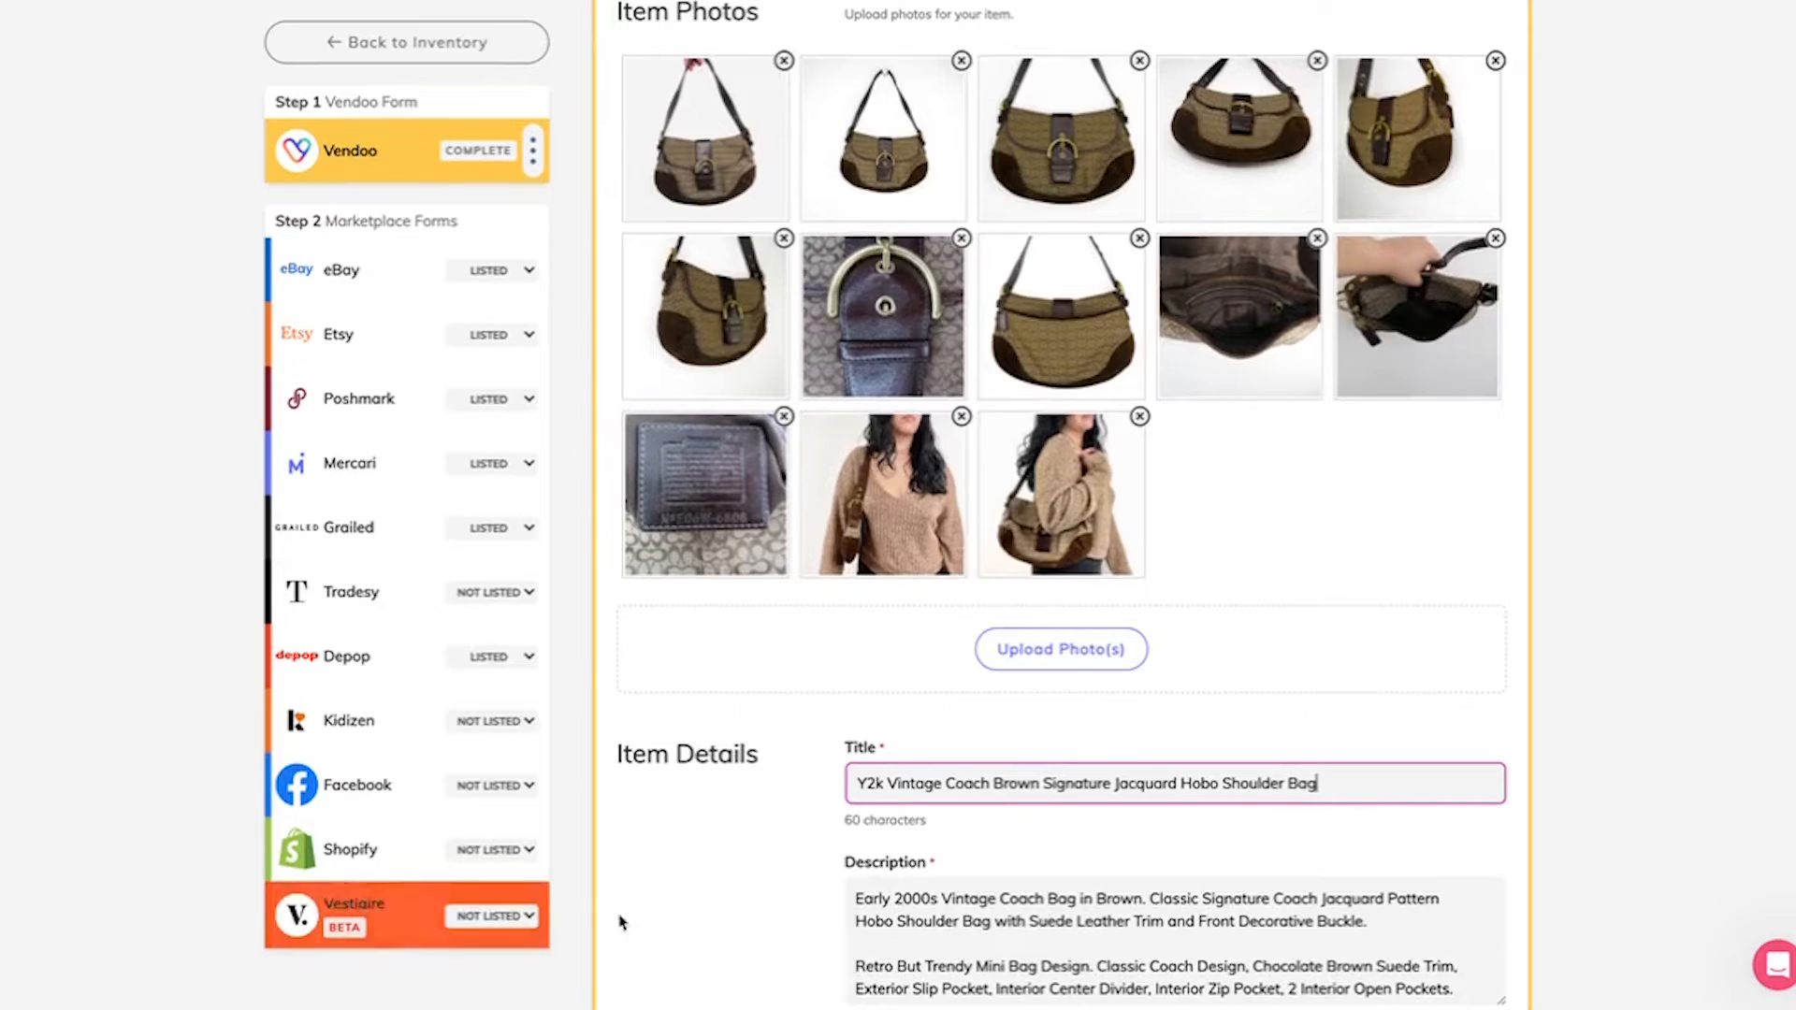
scroll(750, 926, down, 10)
scroll(750, 931, up, 8)
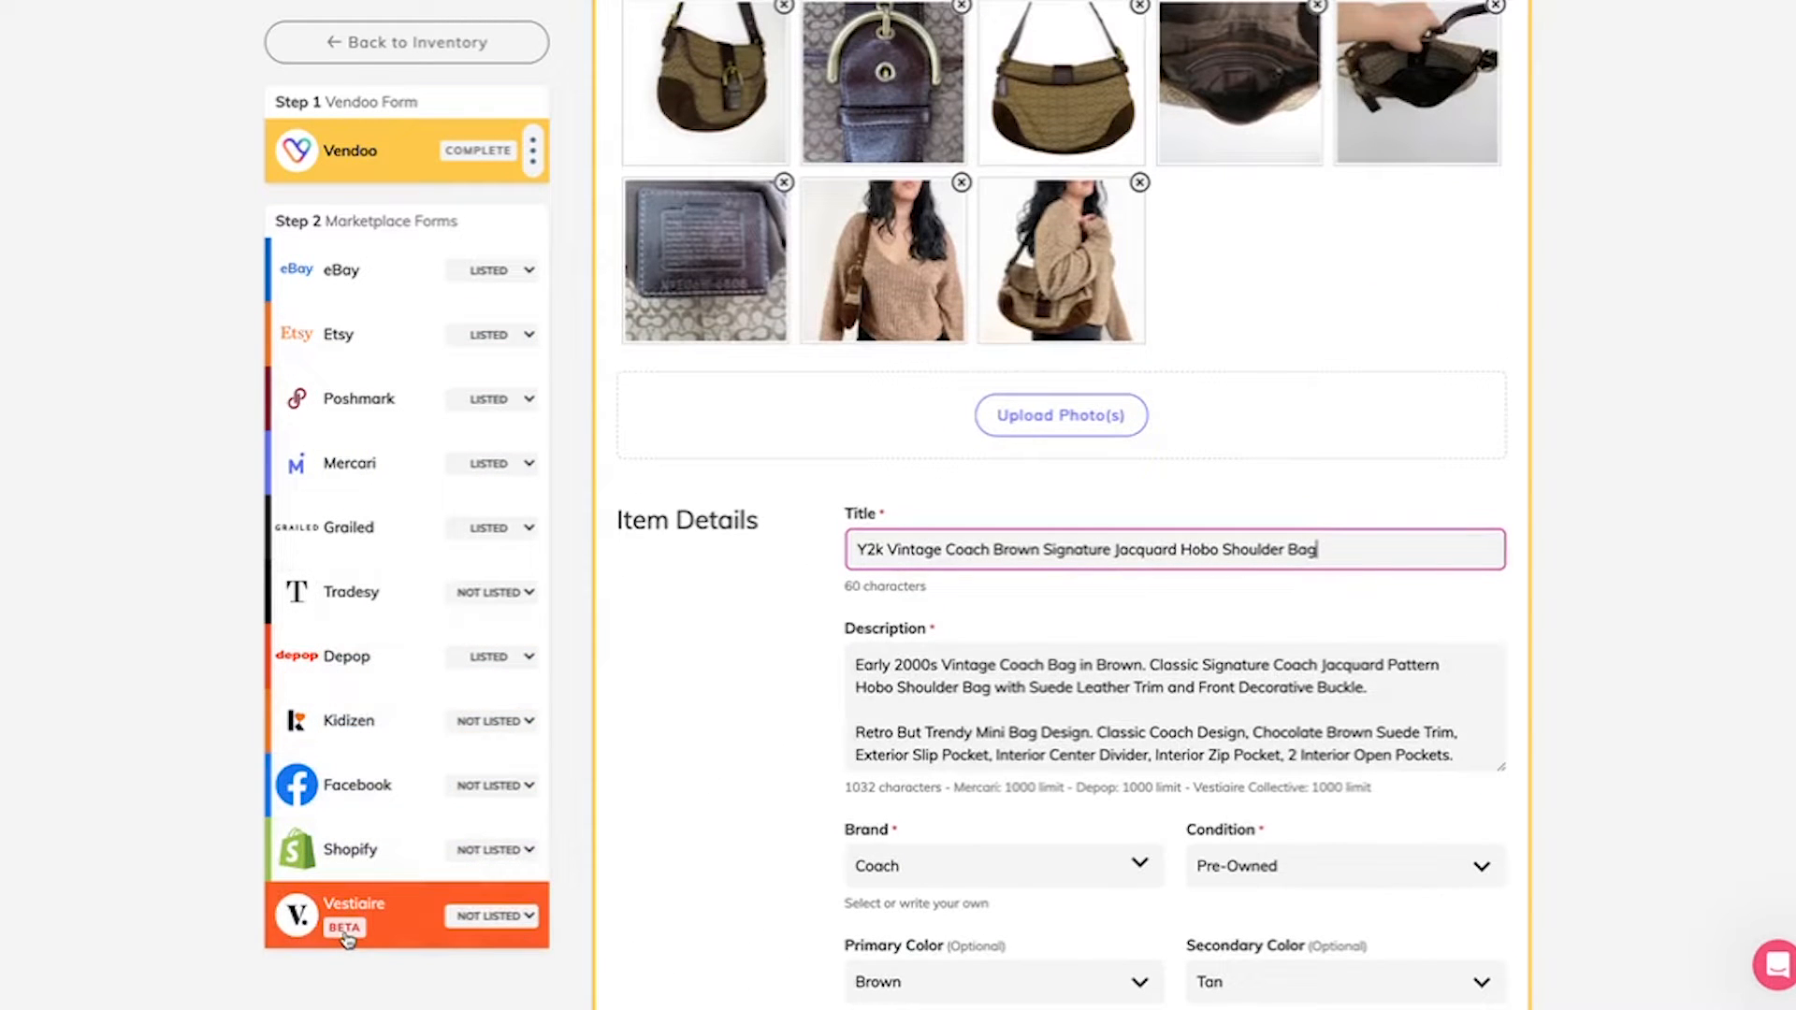
click(346, 938)
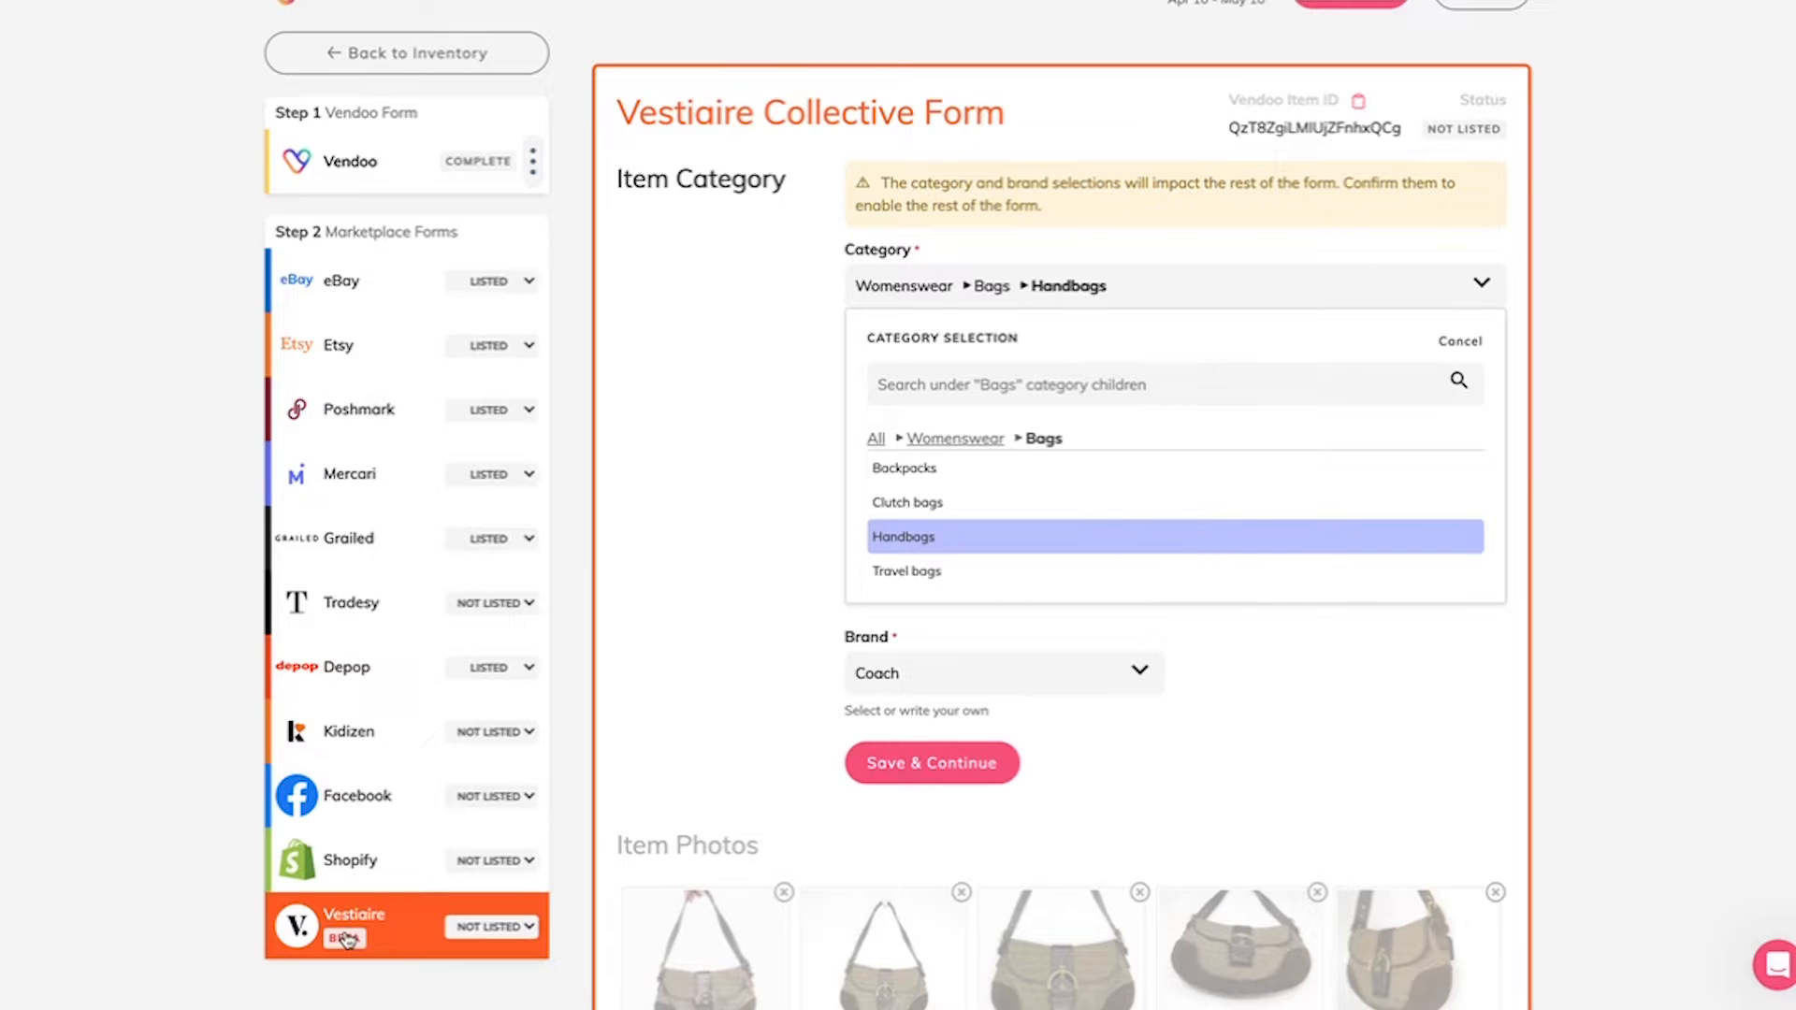
scroll(722, 535, down, 2)
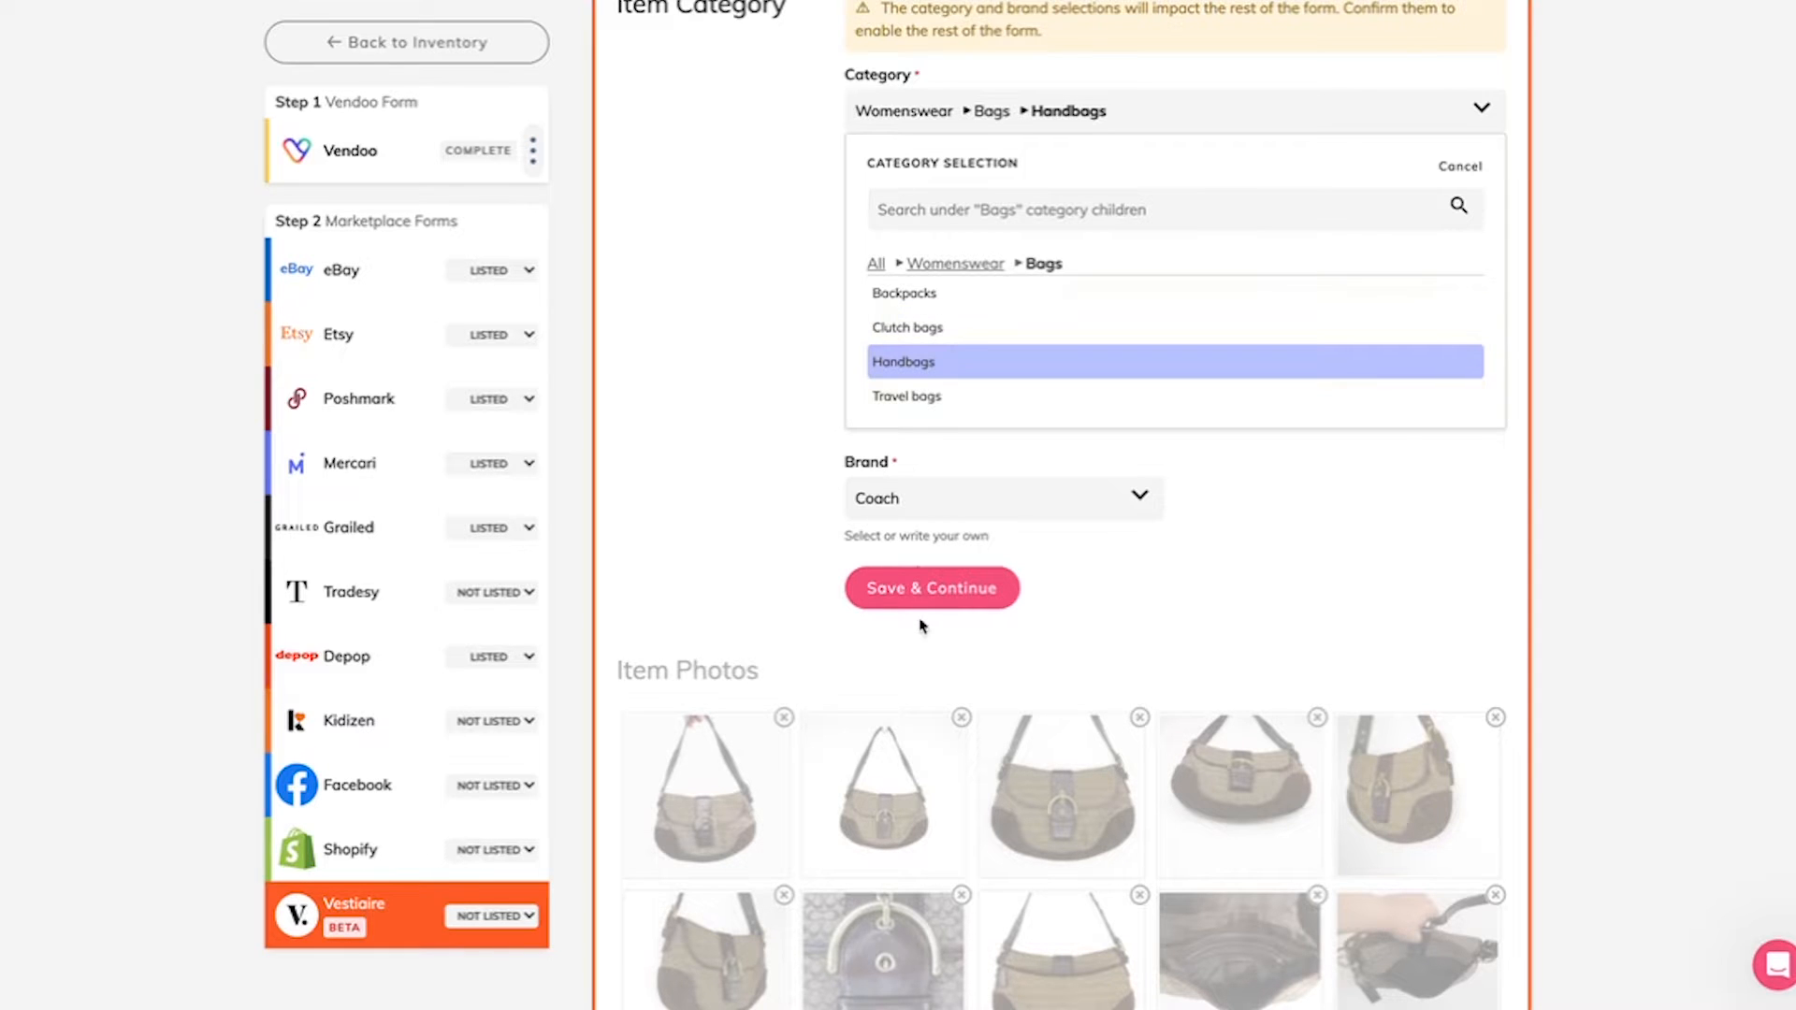
click(924, 591)
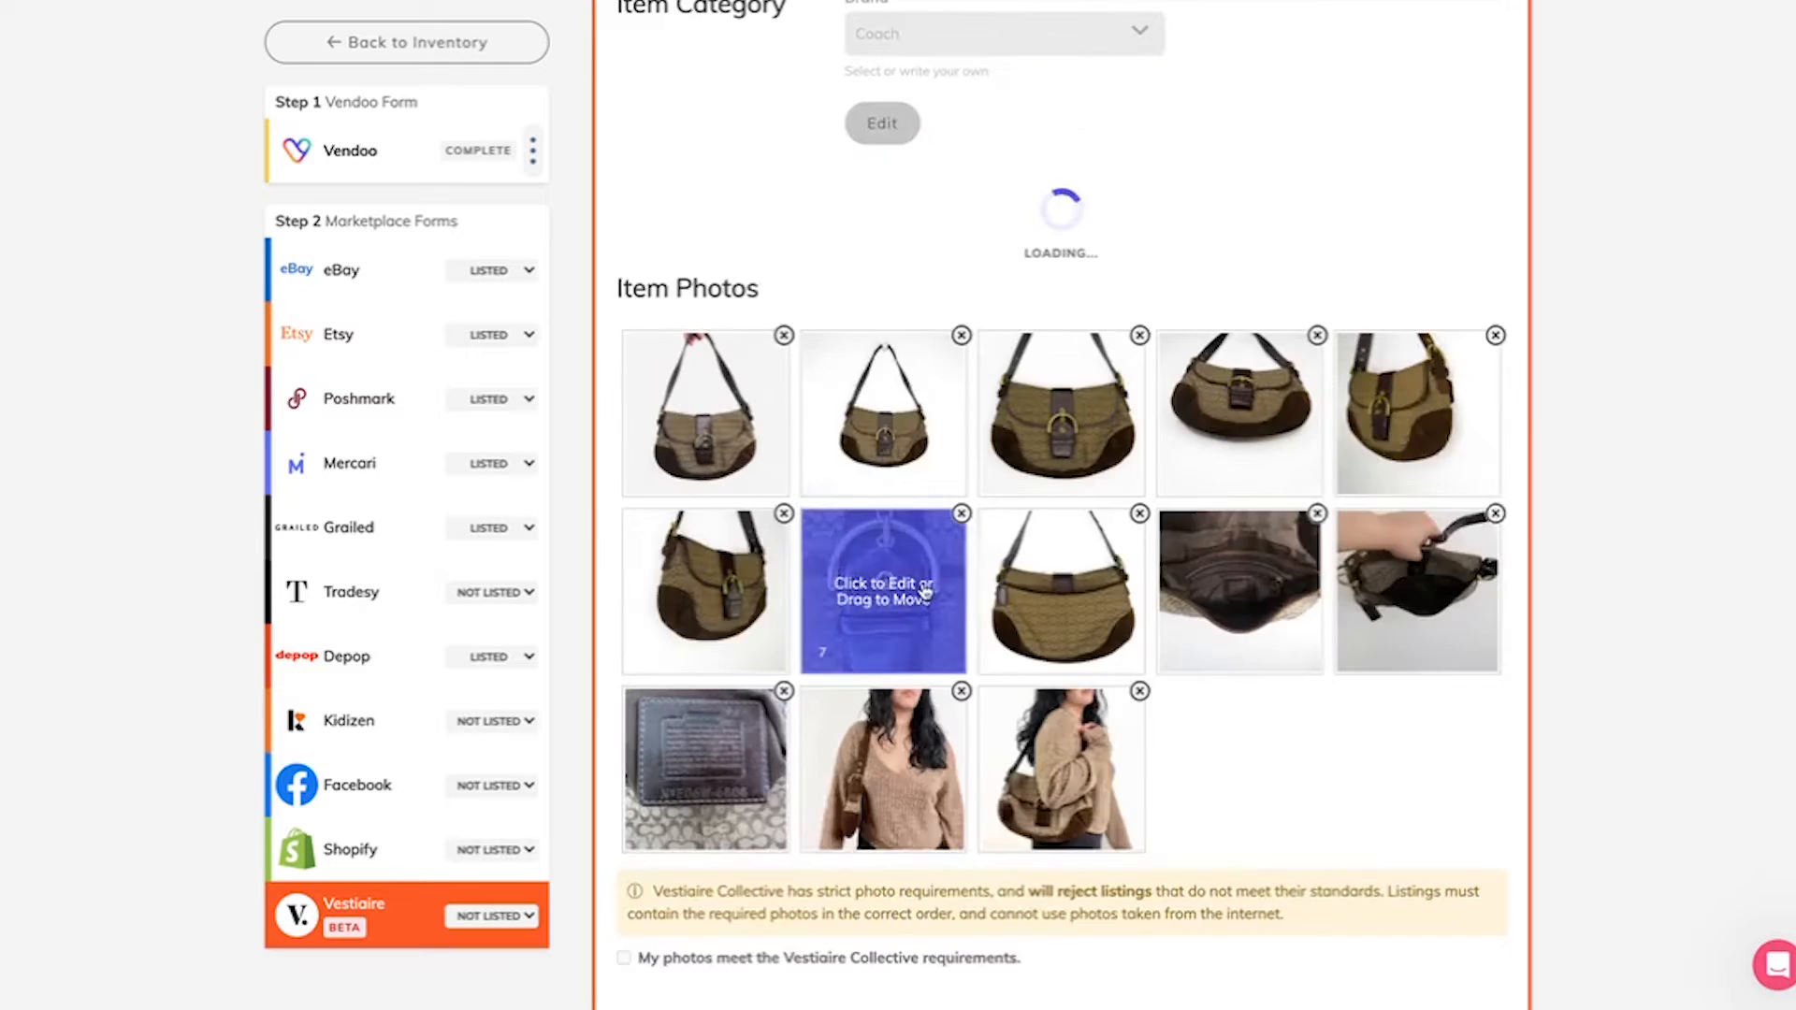
Step: Arrange the first five item photos in the required order: front side, back side, inside brand tag, underneath, inside
scroll(836, 568, down, 4)
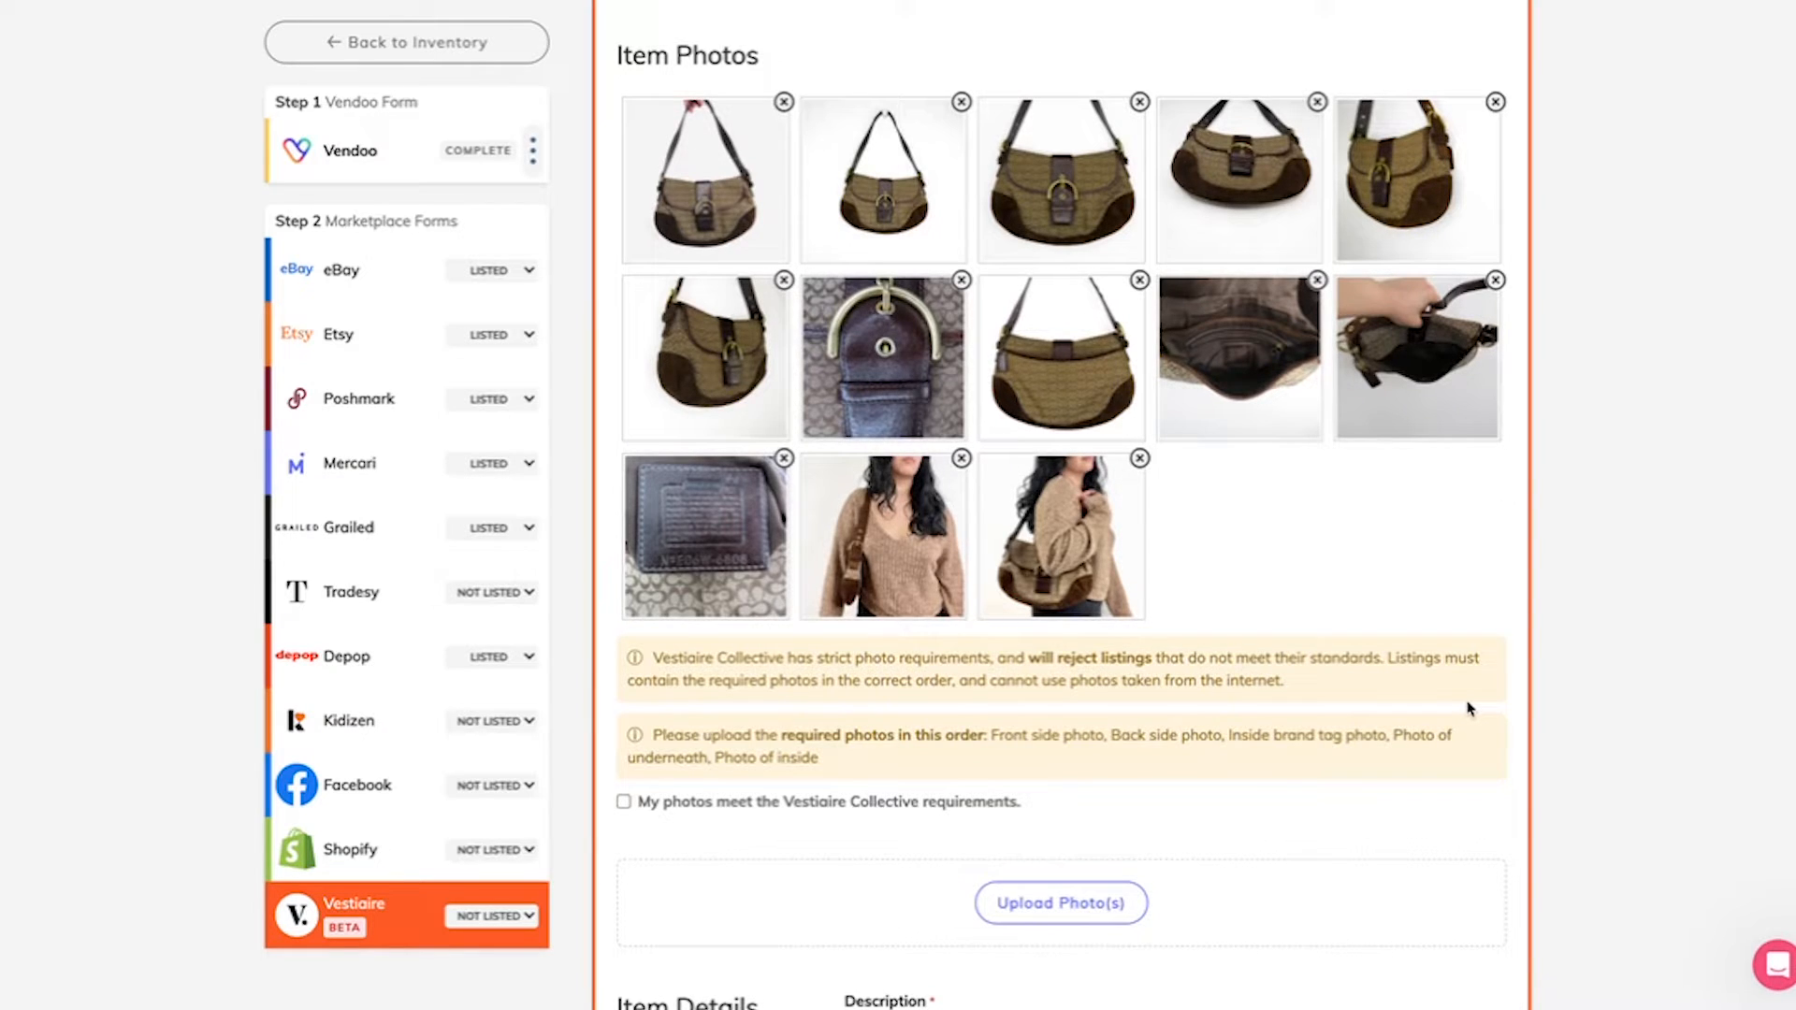
scroll(1469, 708, up, 5)
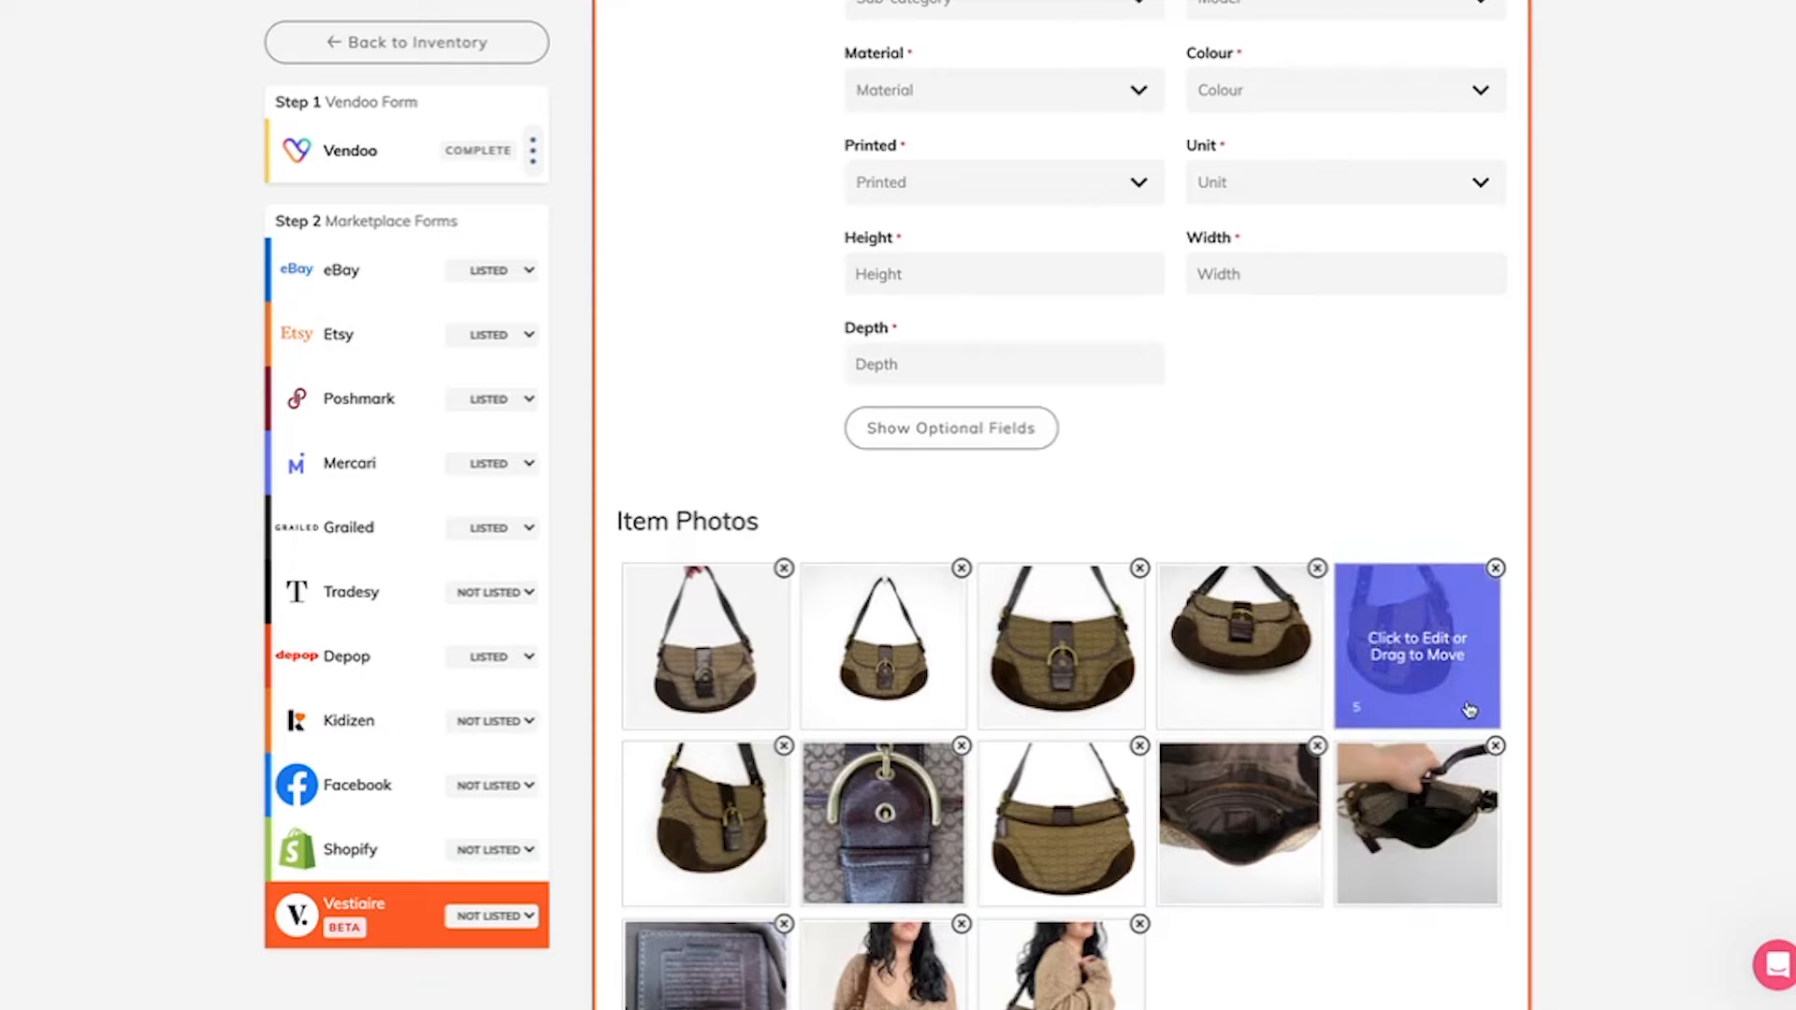
scroll(1469, 708, down, 4)
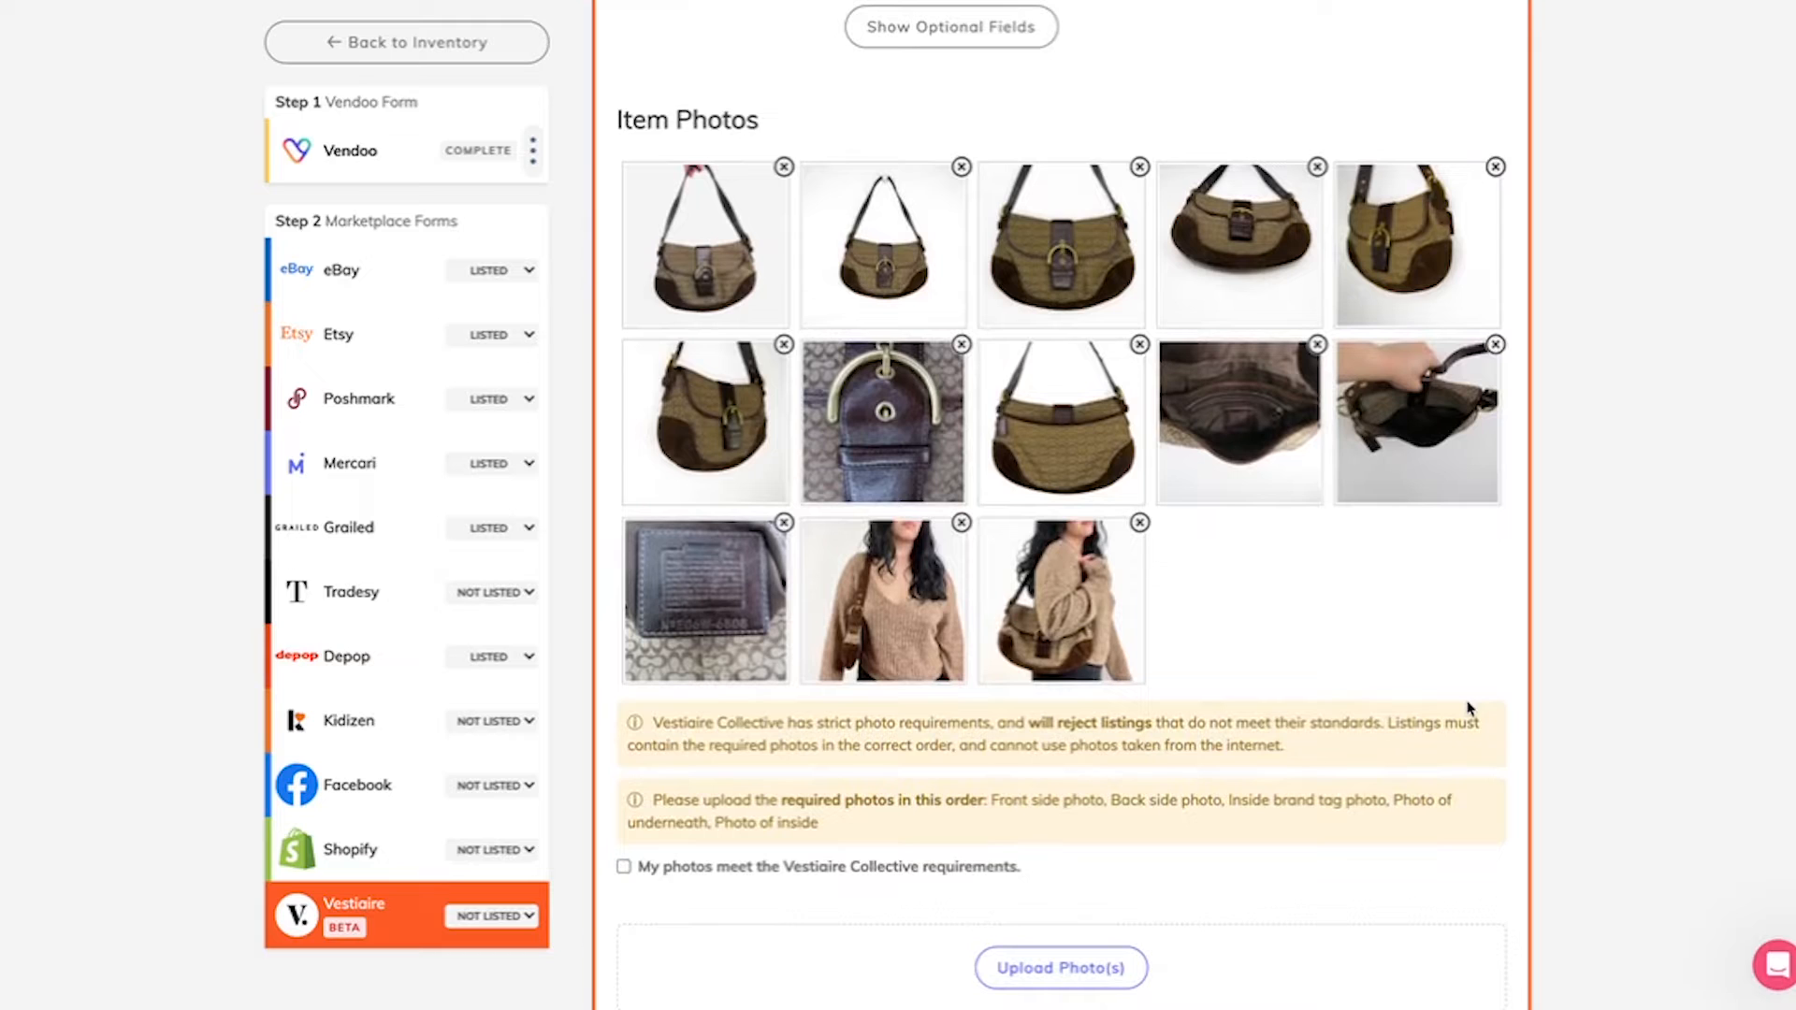
scroll(1469, 708, down, 1)
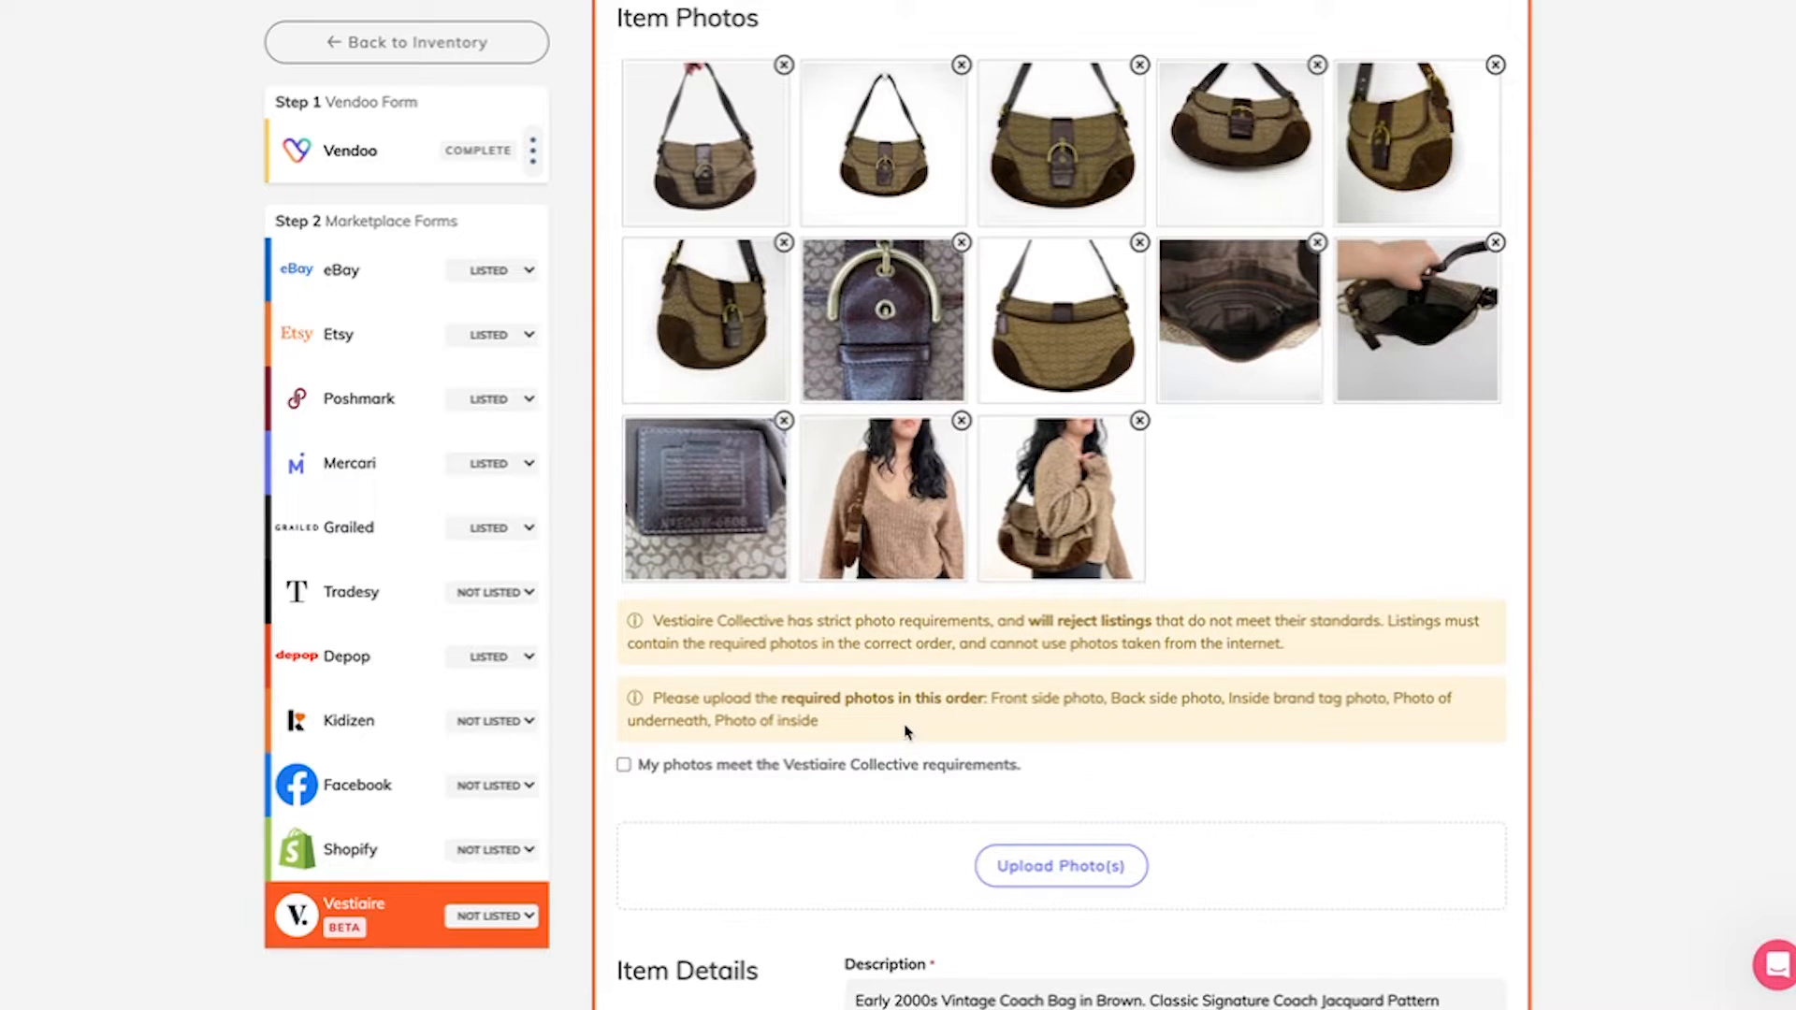
drag(884, 140, 715, 141)
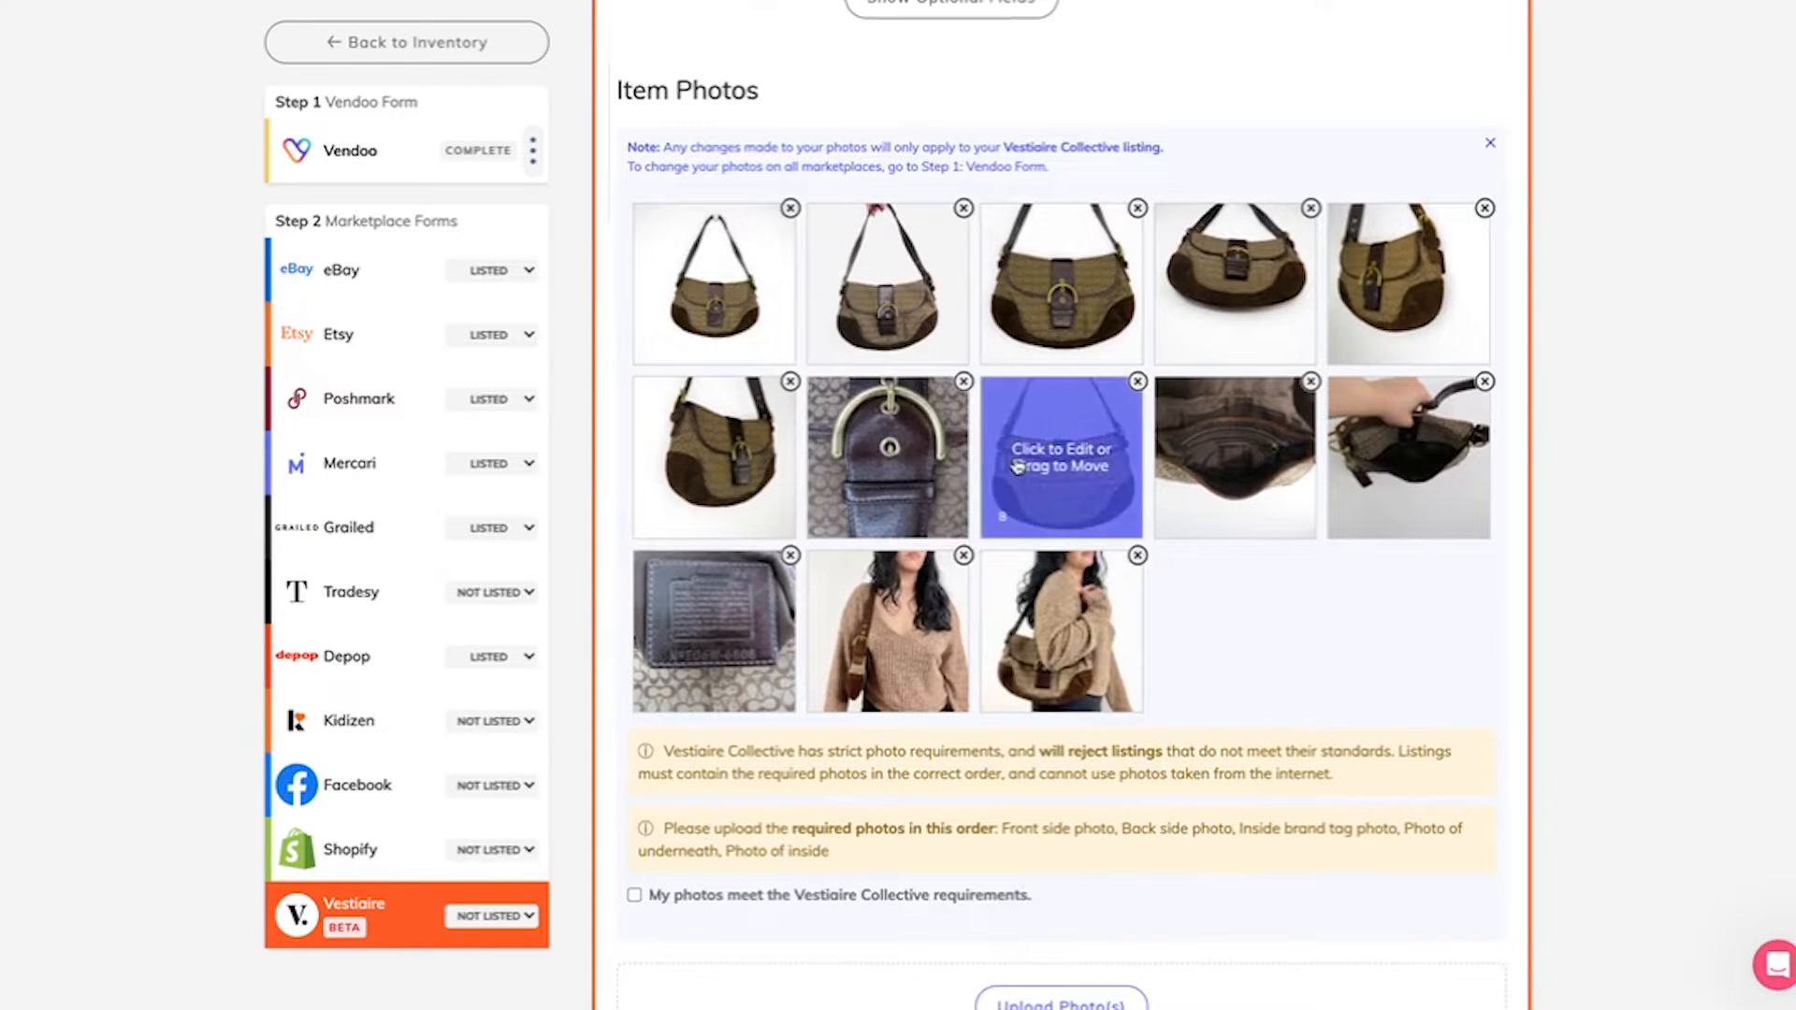
drag(1062, 457, 889, 290)
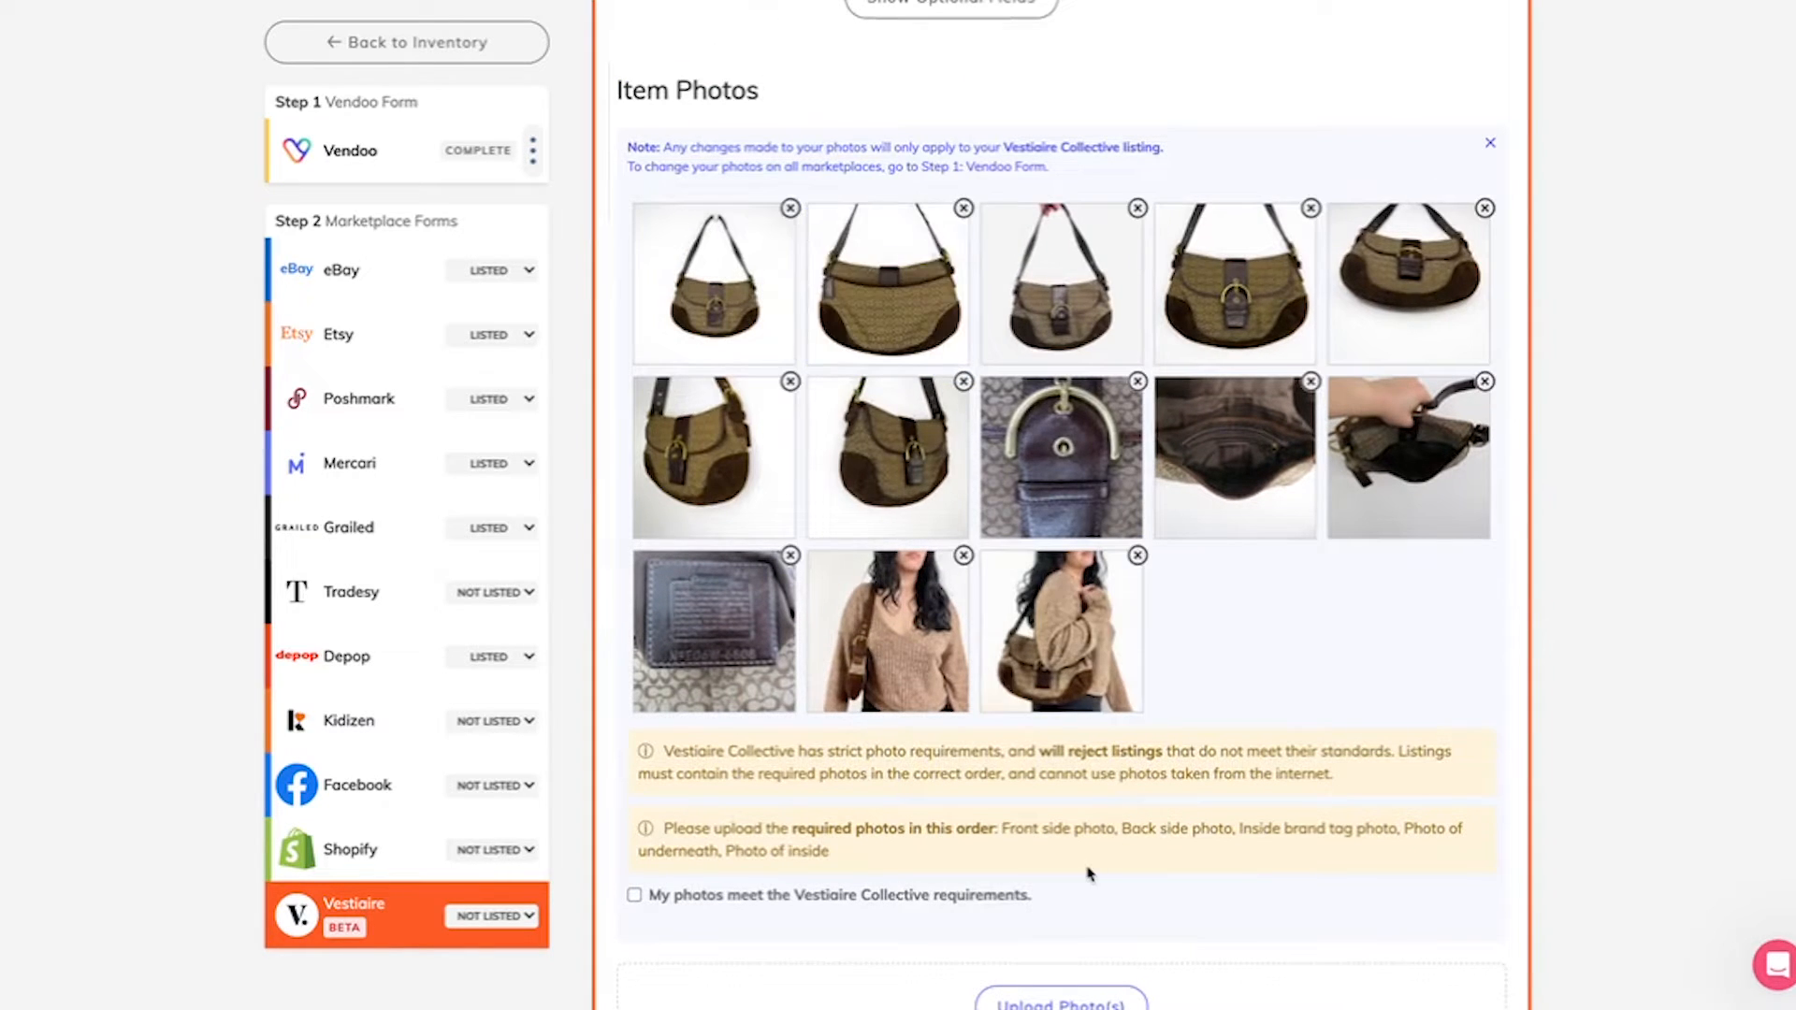
scroll(1088, 873, down, 1)
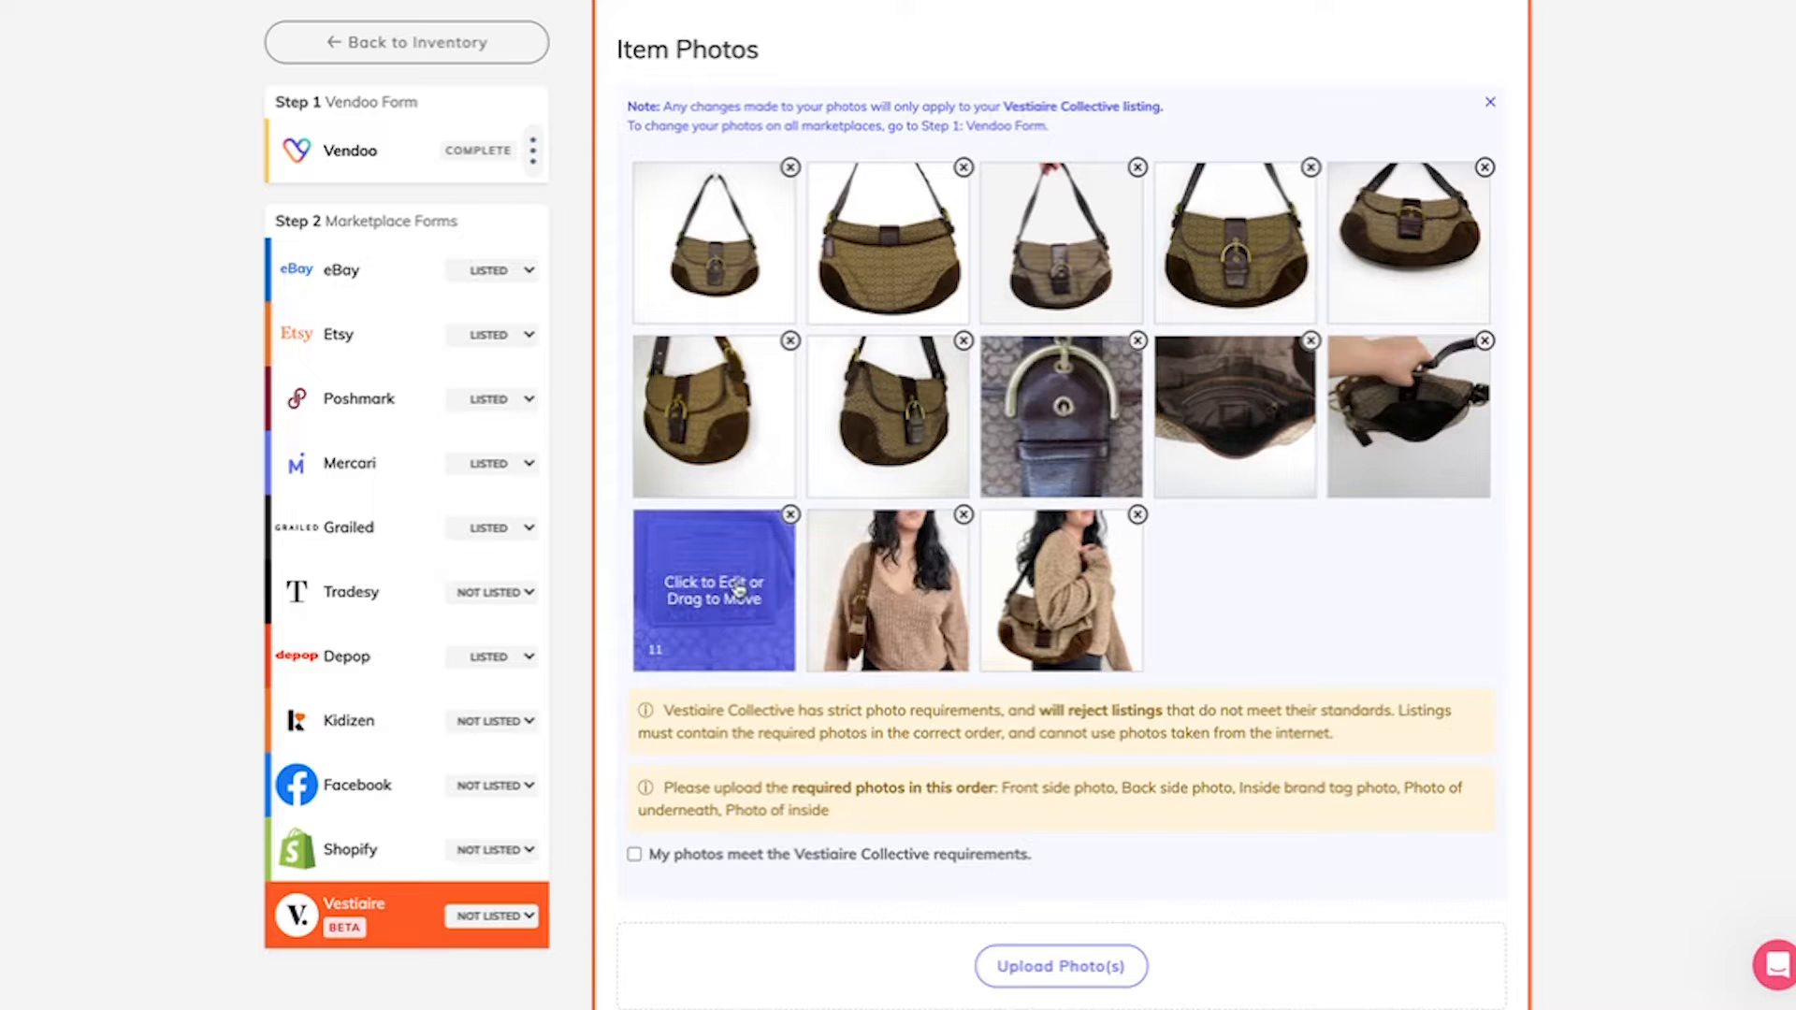
drag(739, 590, 1062, 285)
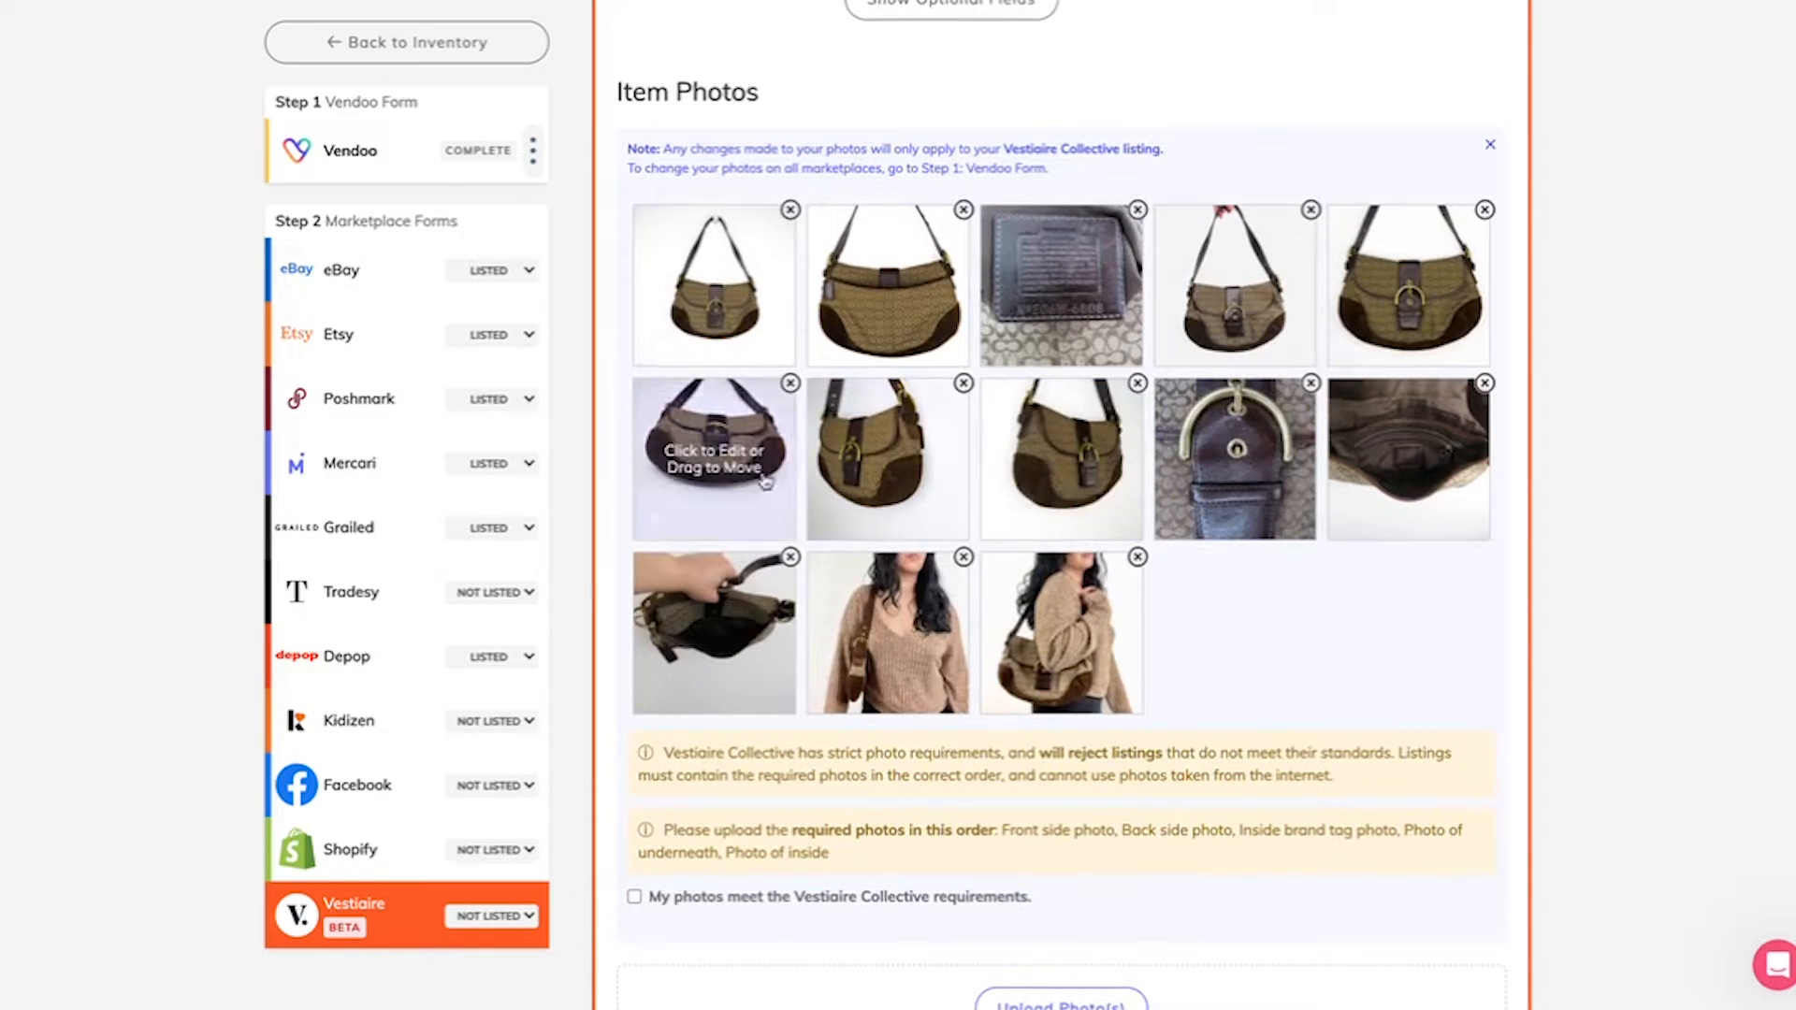
drag(788, 469, 1234, 280)
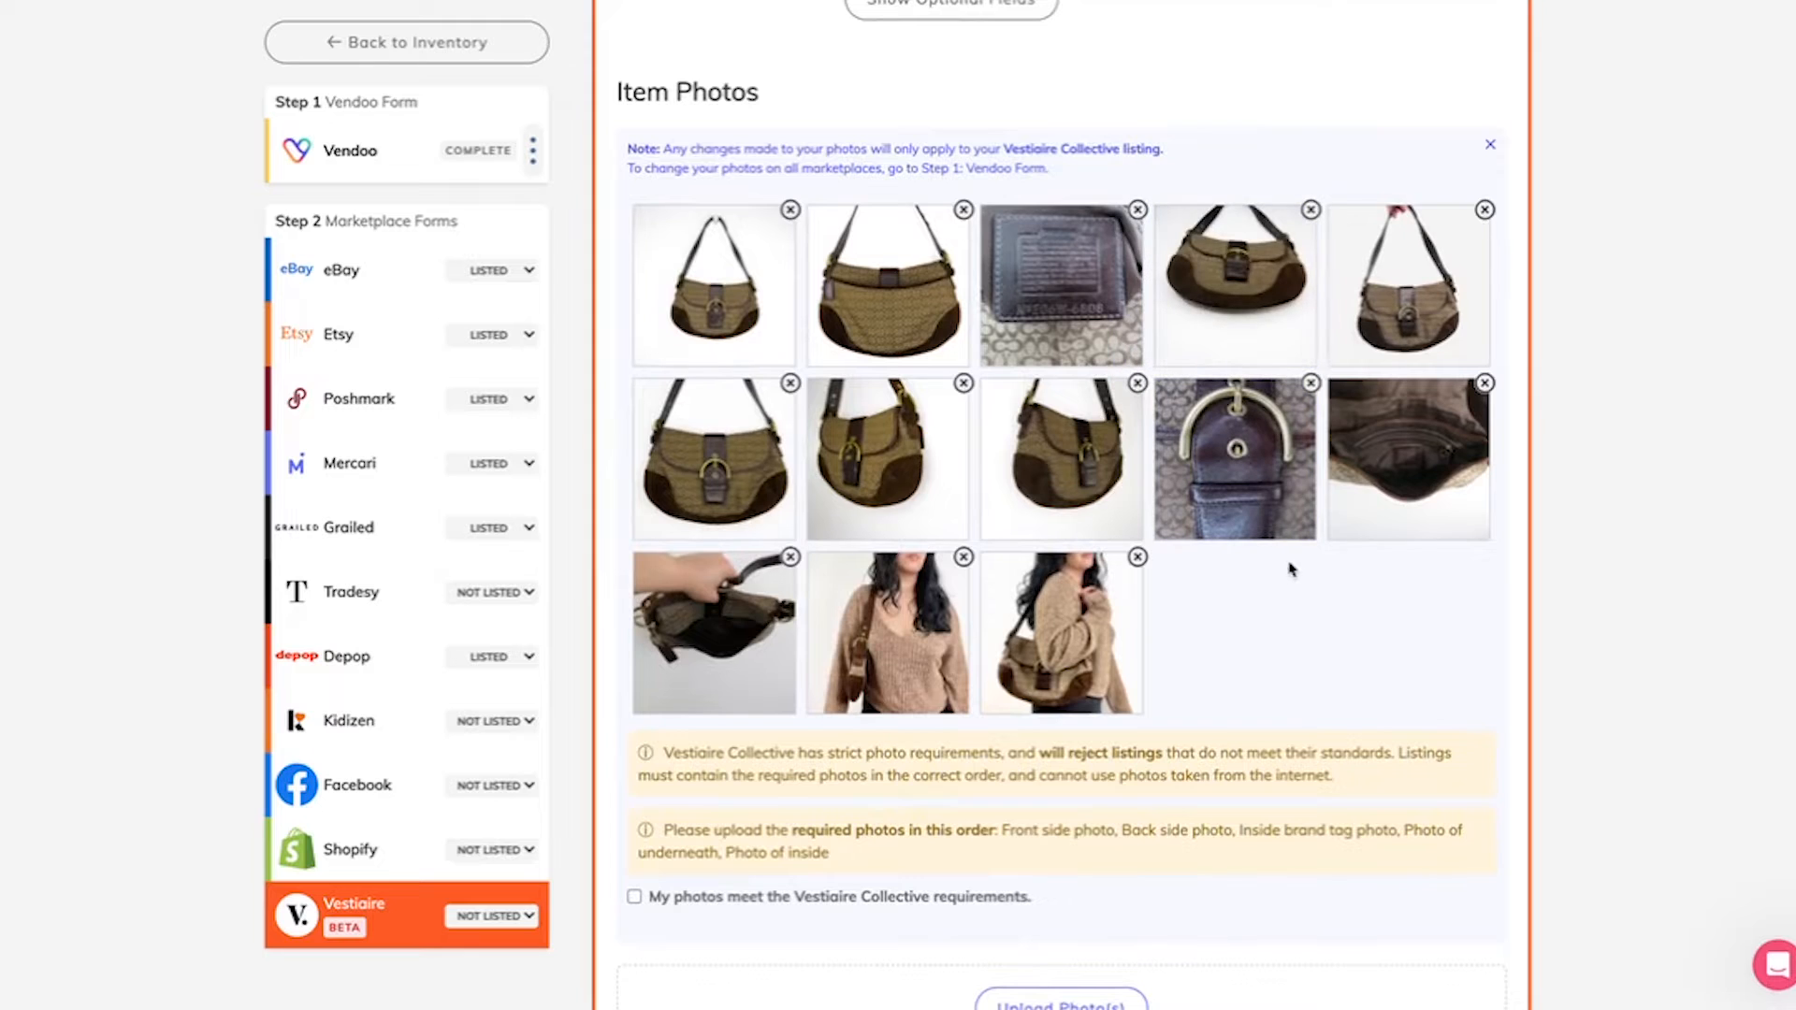
drag(738, 684, 1422, 319)
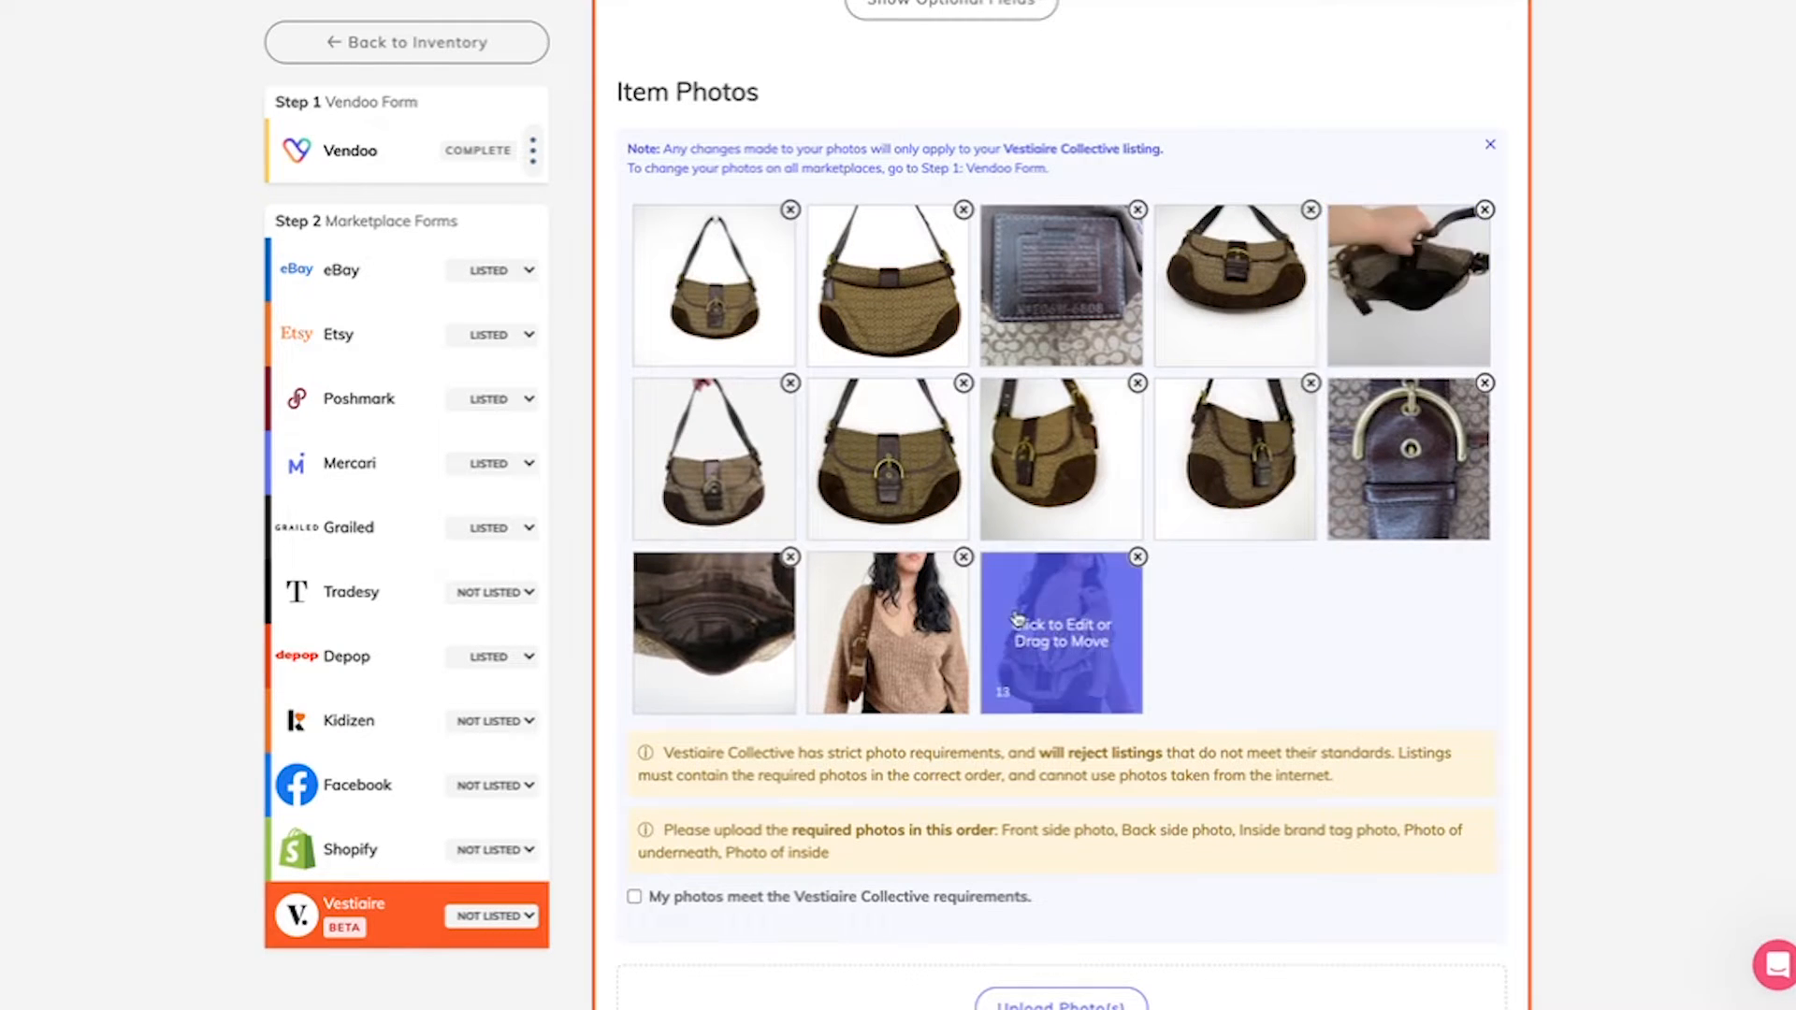
Step: Reorder the remaining photos so the angled, buckle, interior and model shots precede the two extra front views
drag(1103, 556, 1057, 463)
drag(711, 632, 1236, 458)
scroll(1212, 633, down, 1)
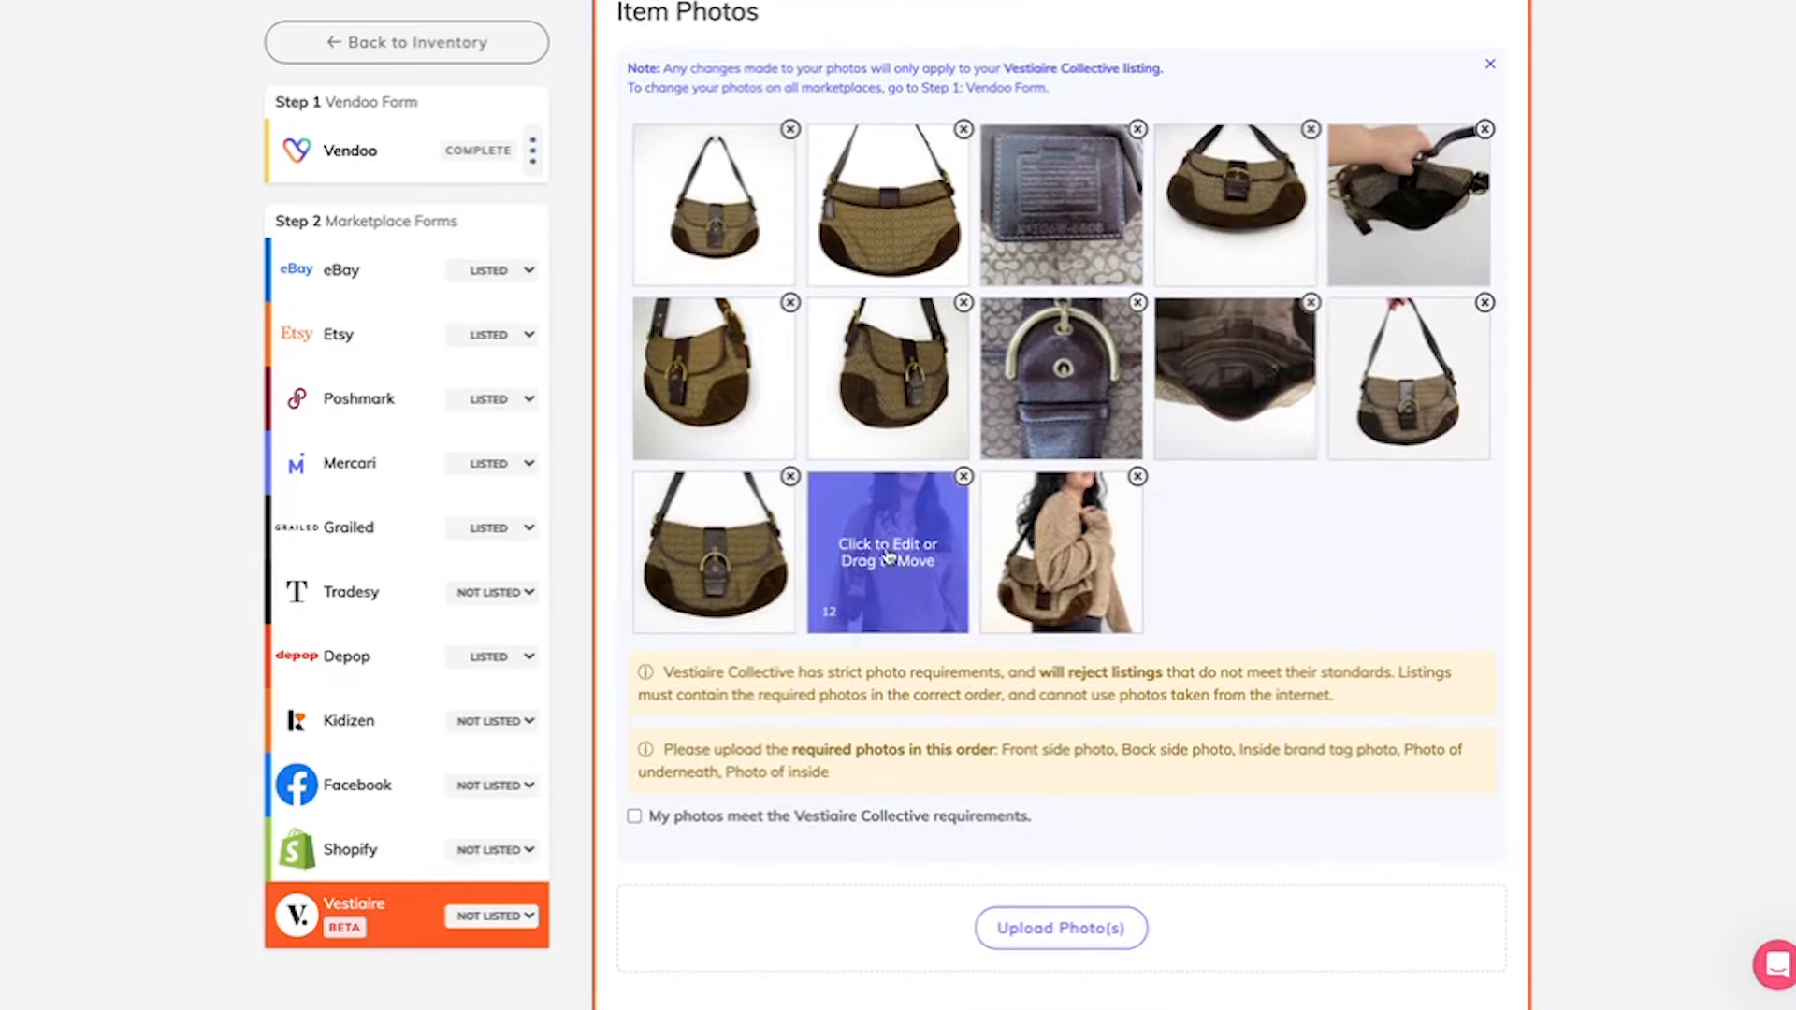
drag(889, 558, 1394, 388)
drag(1060, 552, 748, 571)
Step: Check the missing-field list and confirm that the photos meet the Vestiaire Collective requirements
scroll(823, 602, down, 4)
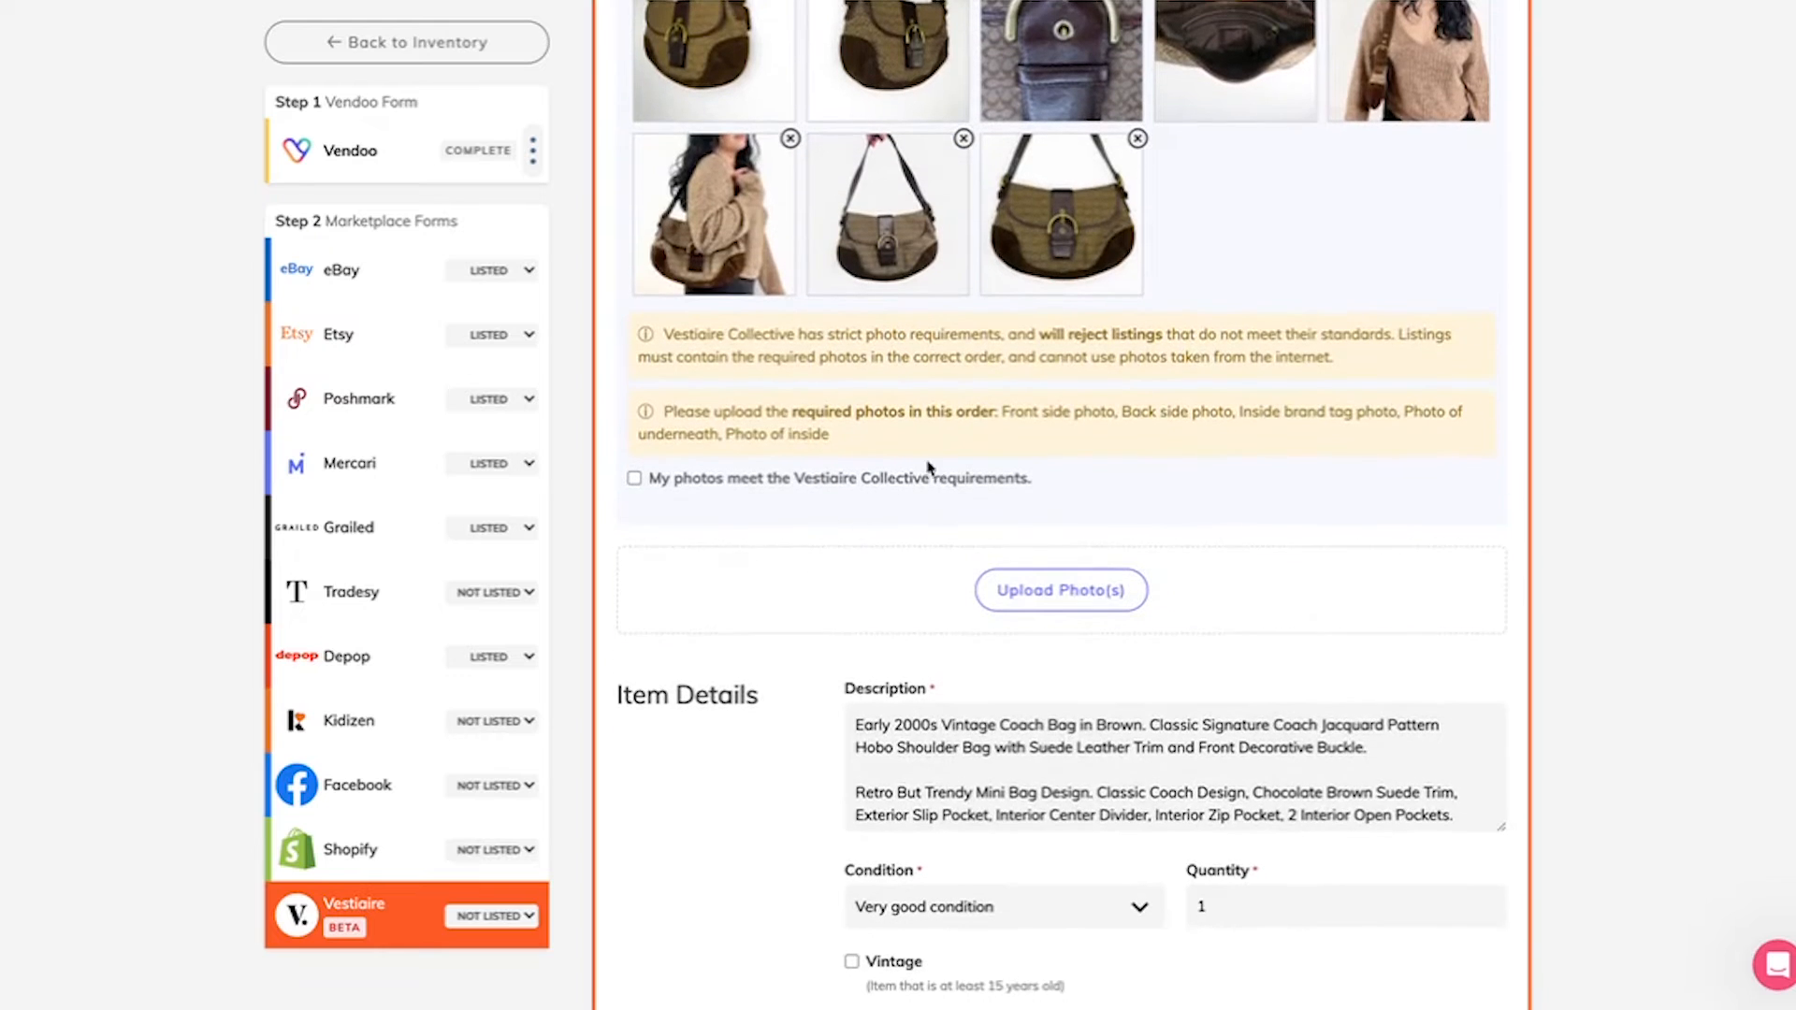
scroll(912, 794, down, 5)
scroll(777, 914, down, 15)
scroll(845, 586, up, 20)
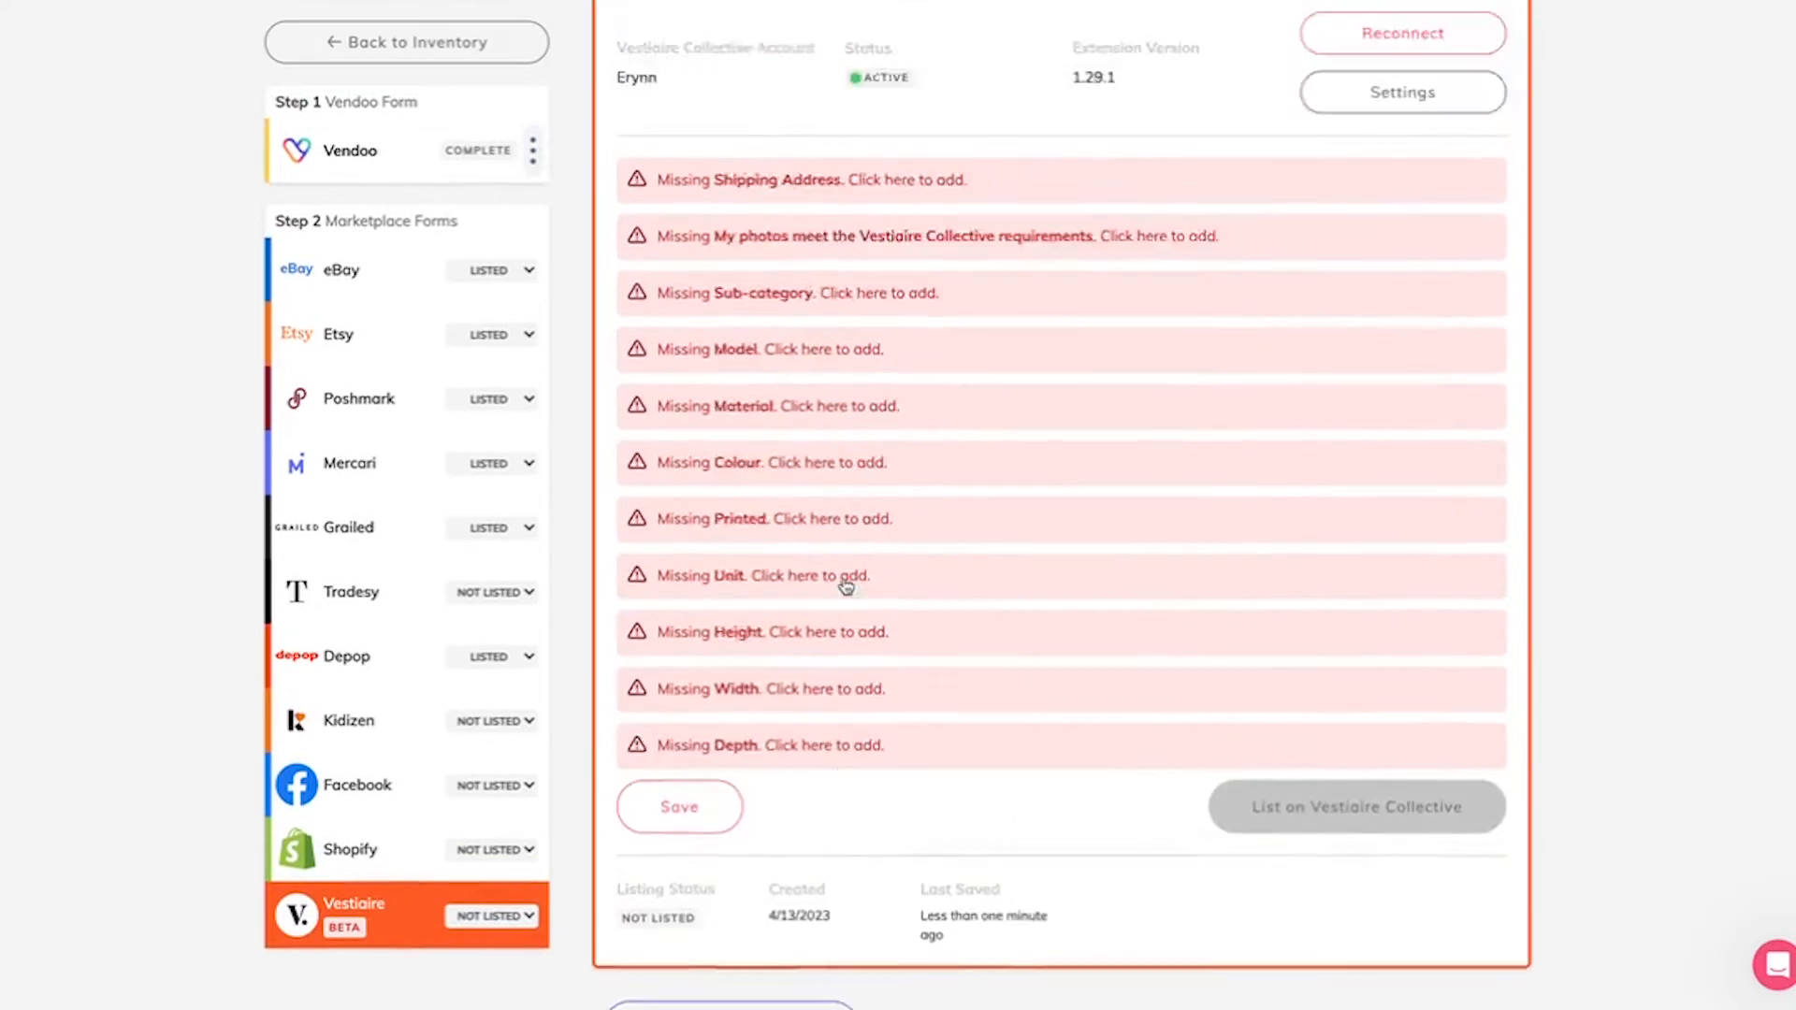
scroll(845, 586, down, 5)
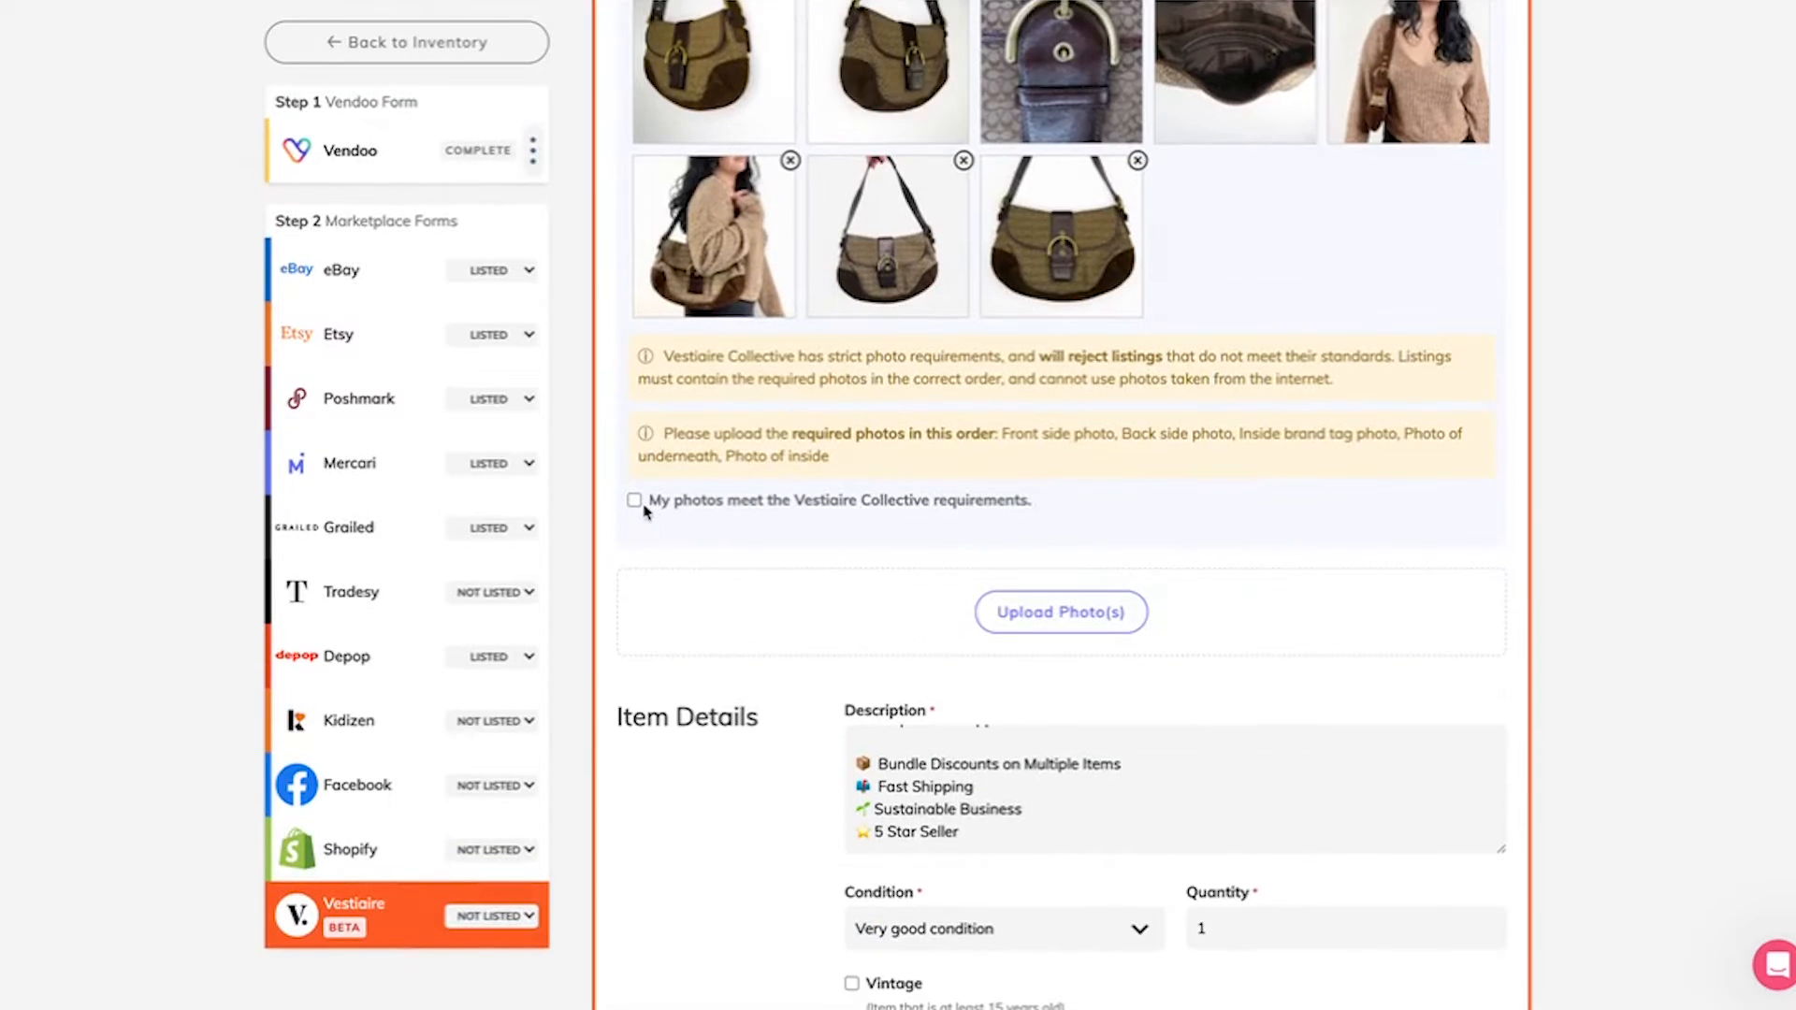
scroll(636, 506, up, 2)
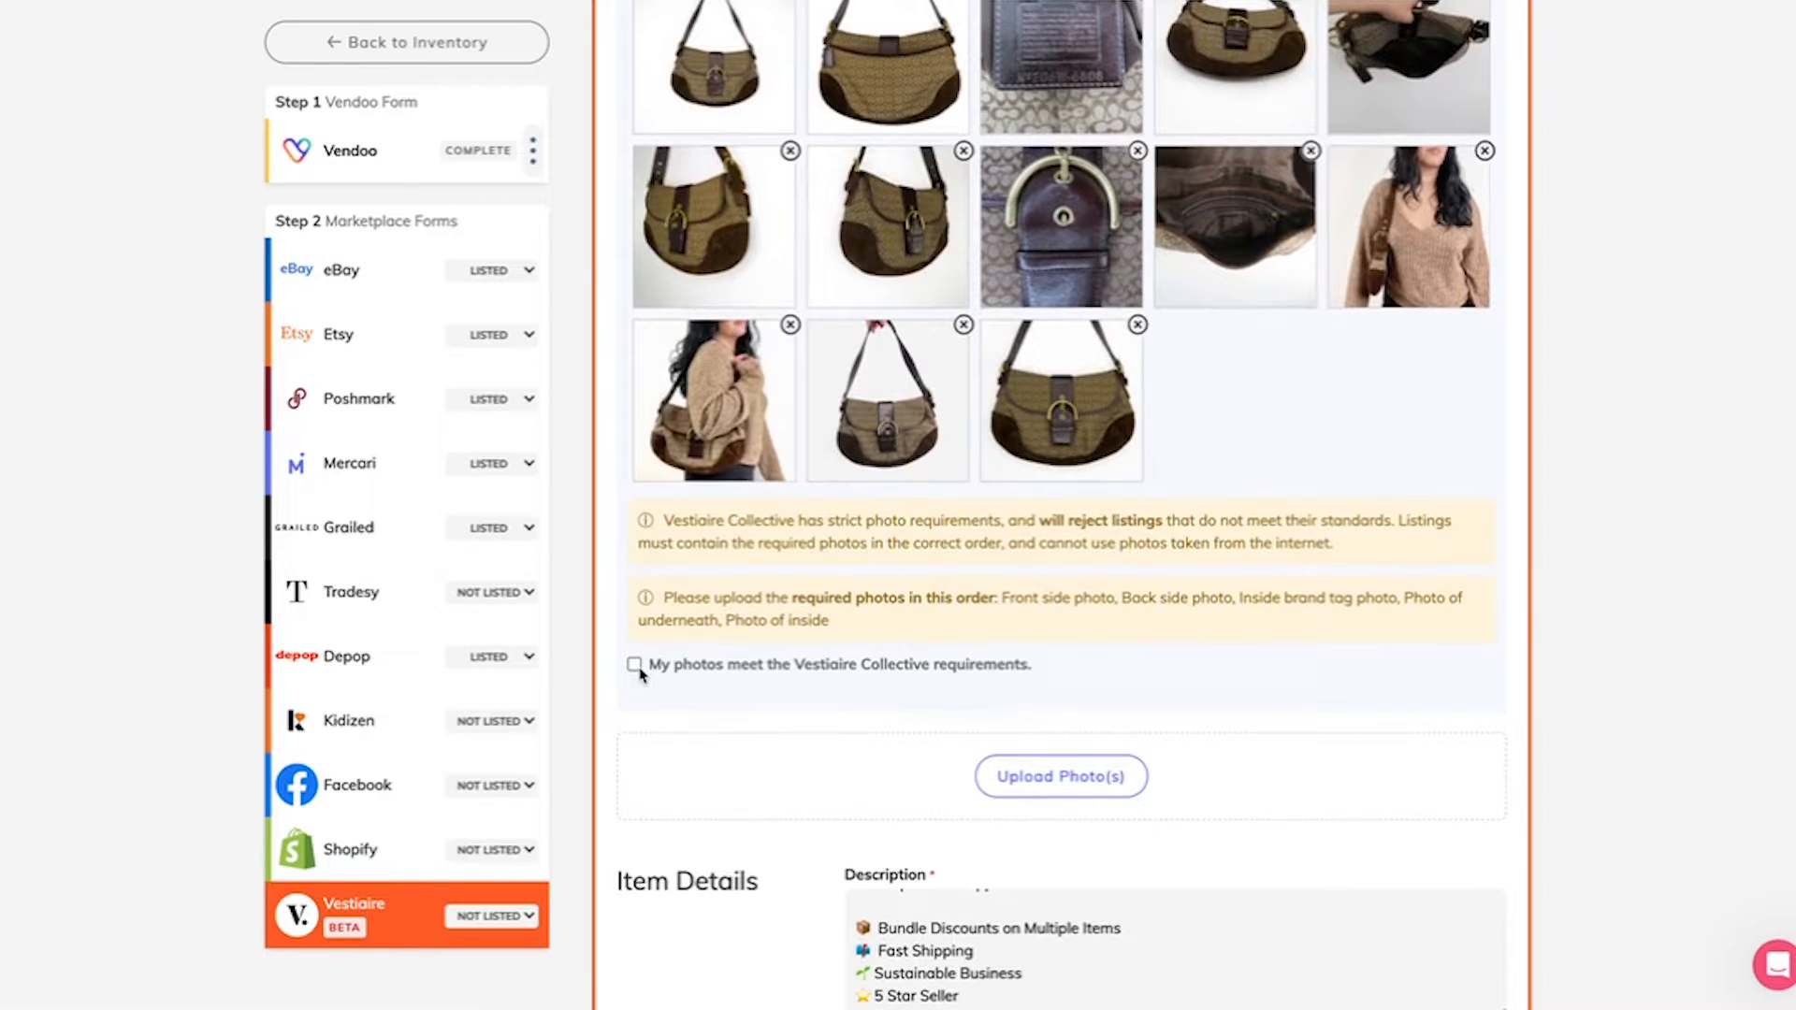
click(640, 672)
Step: Review the item description and set the bag's condition to Good condition
scroll(698, 886, down, 7)
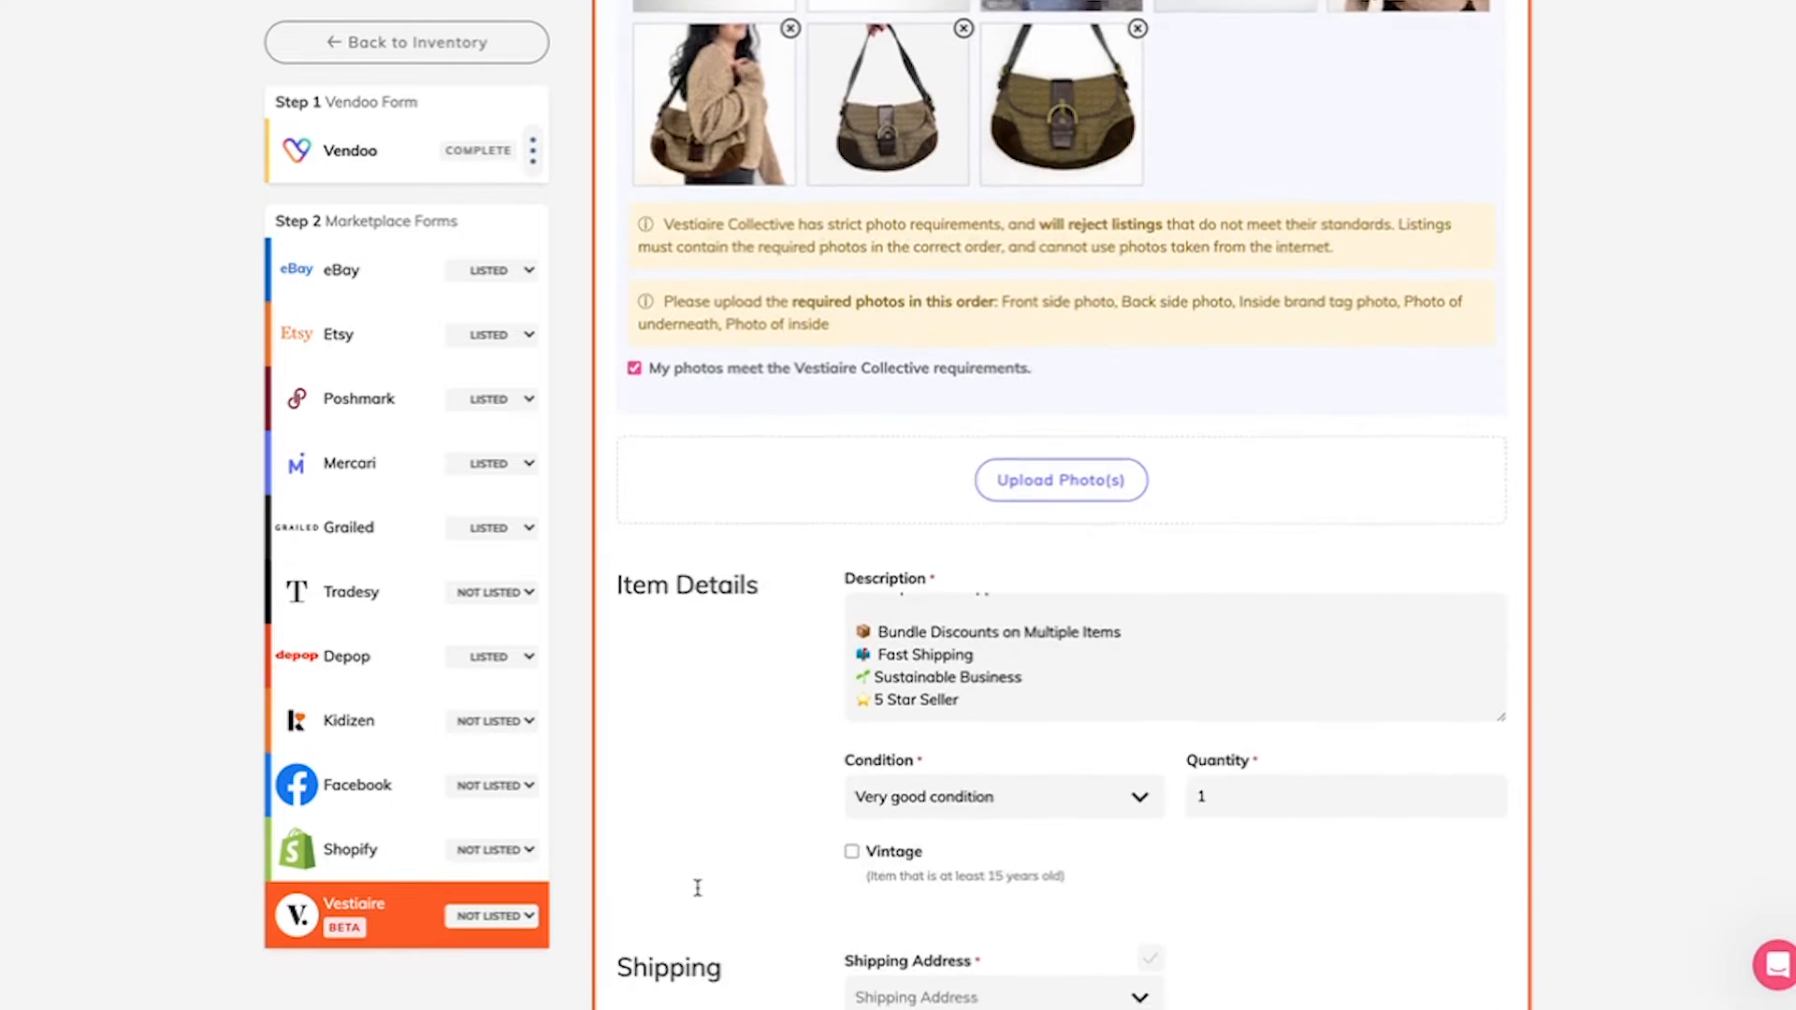
scroll(1053, 244, up, 5)
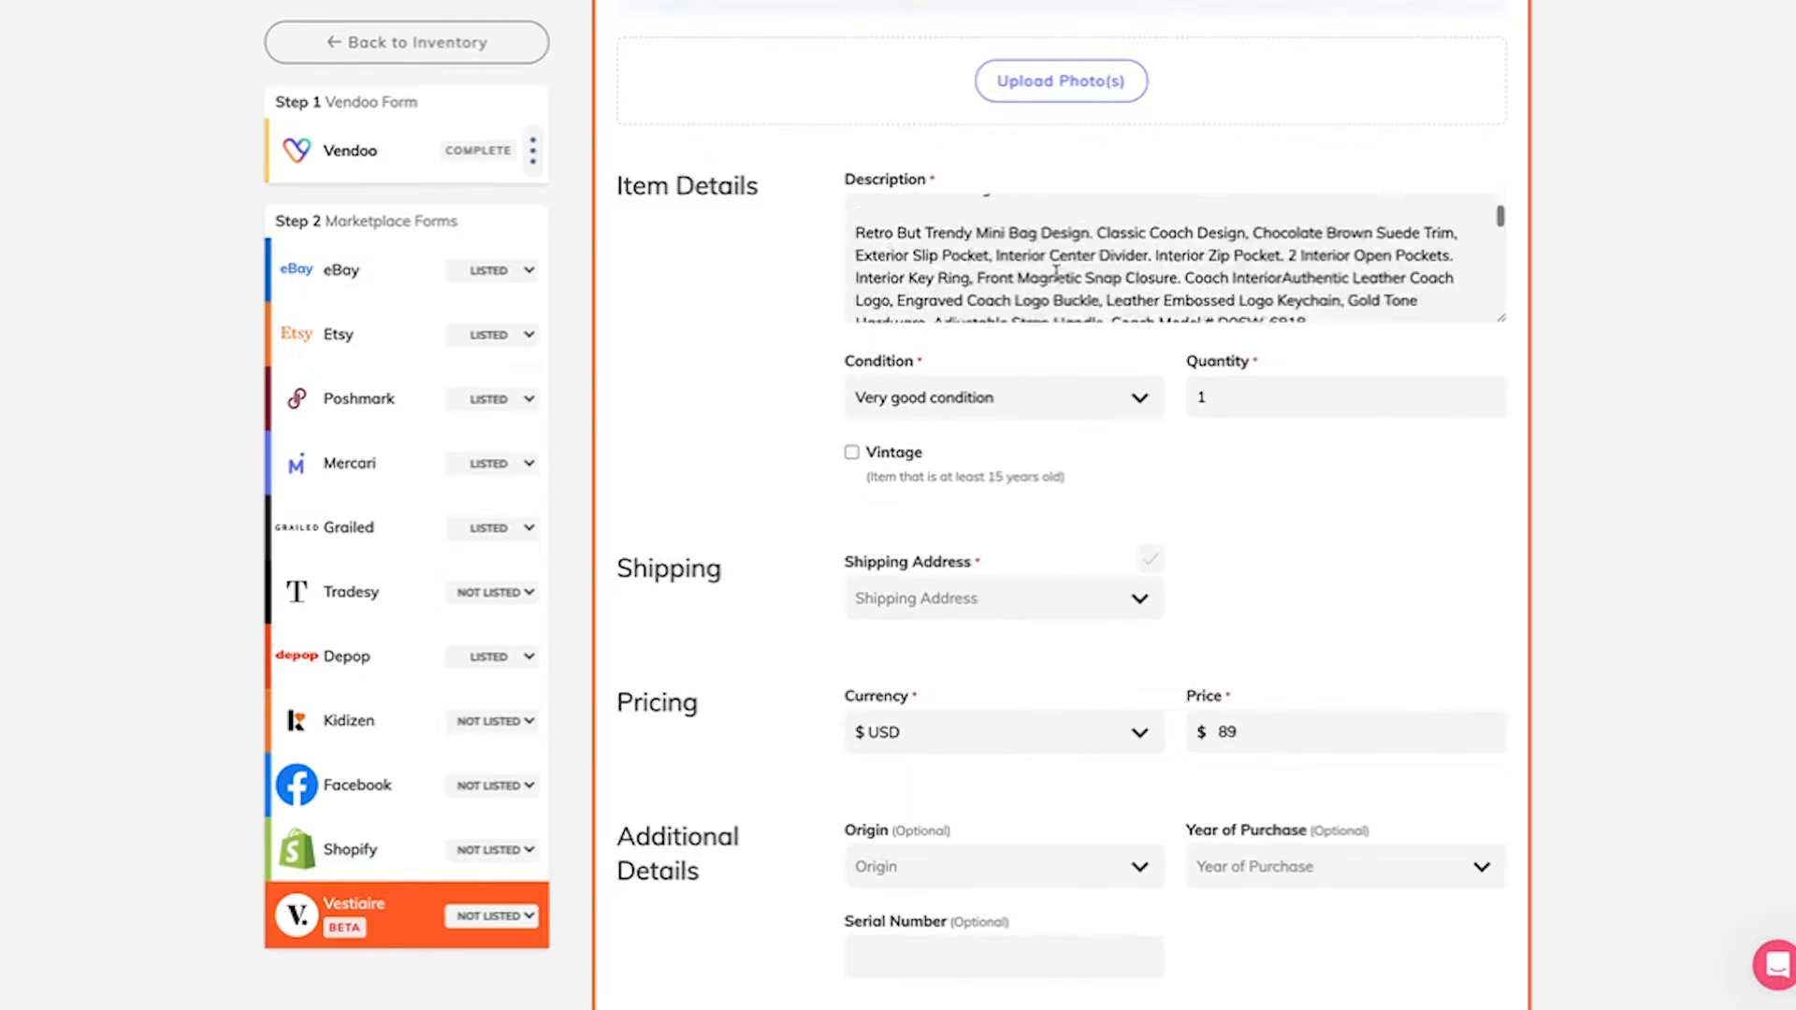
scroll(1029, 239, down, 1)
scroll(1025, 238, down, 2)
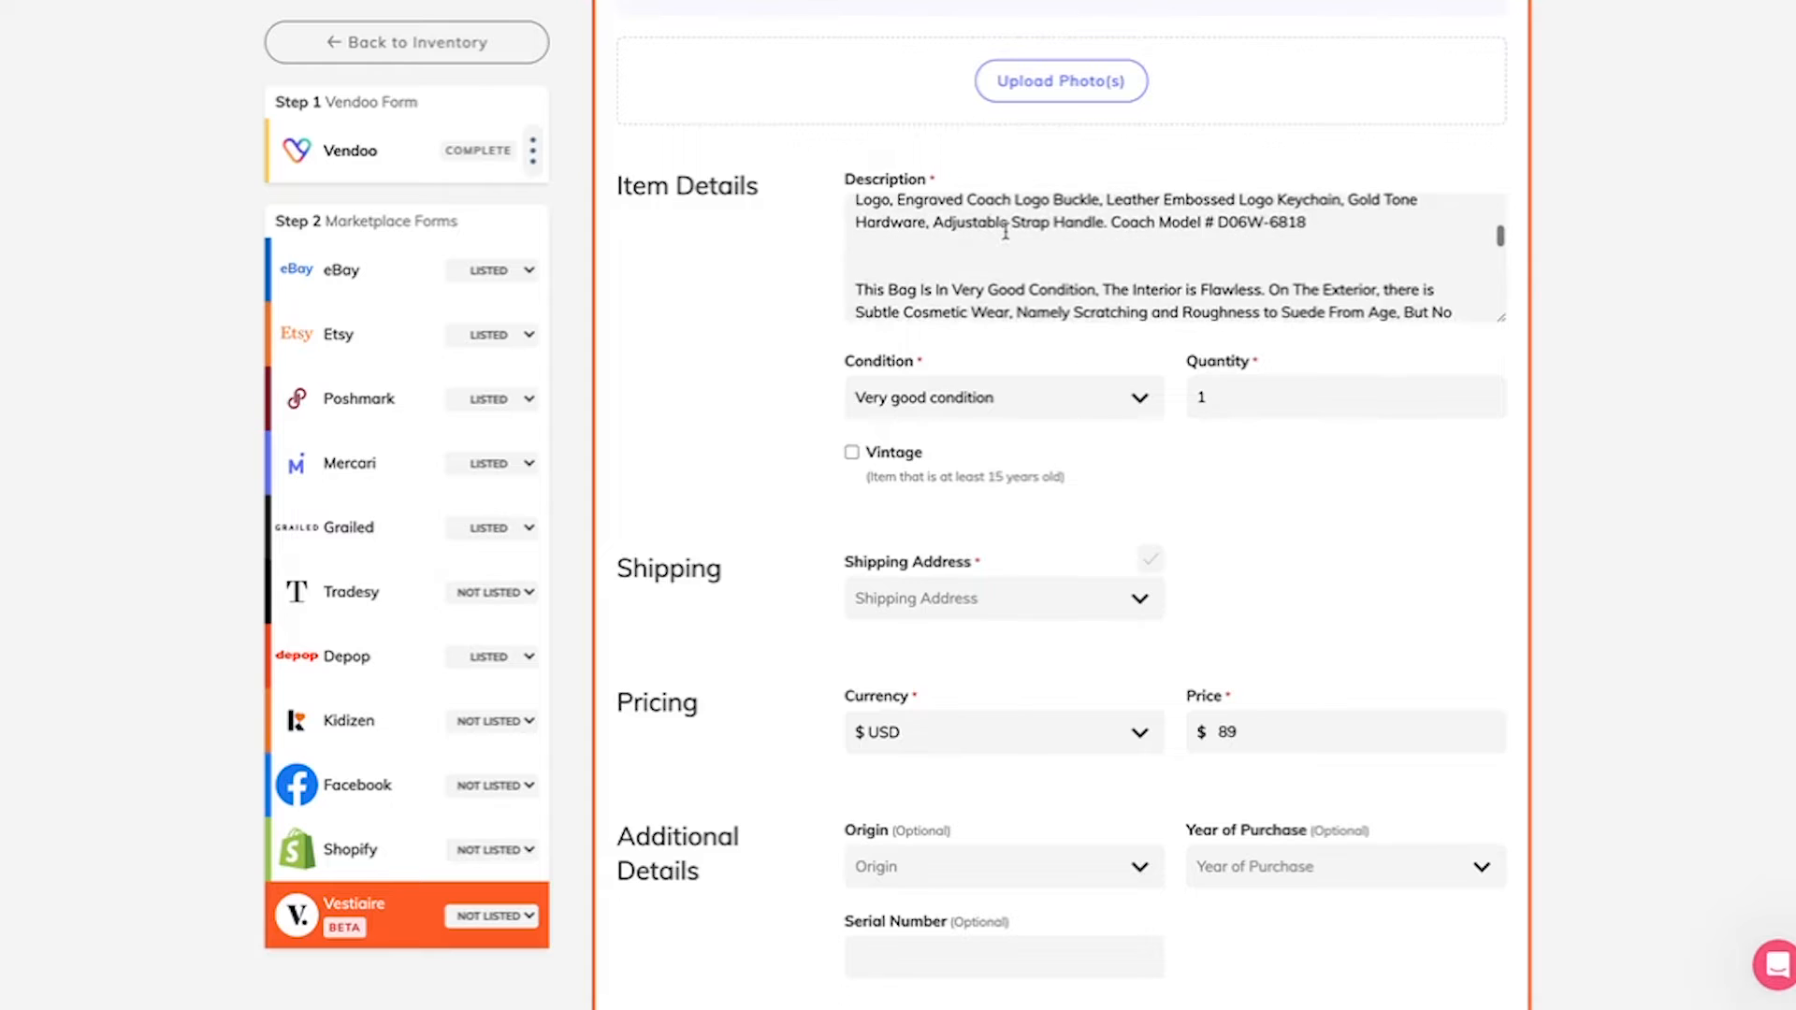
scroll(708, 672, down, 1)
scroll(708, 671, down, 1)
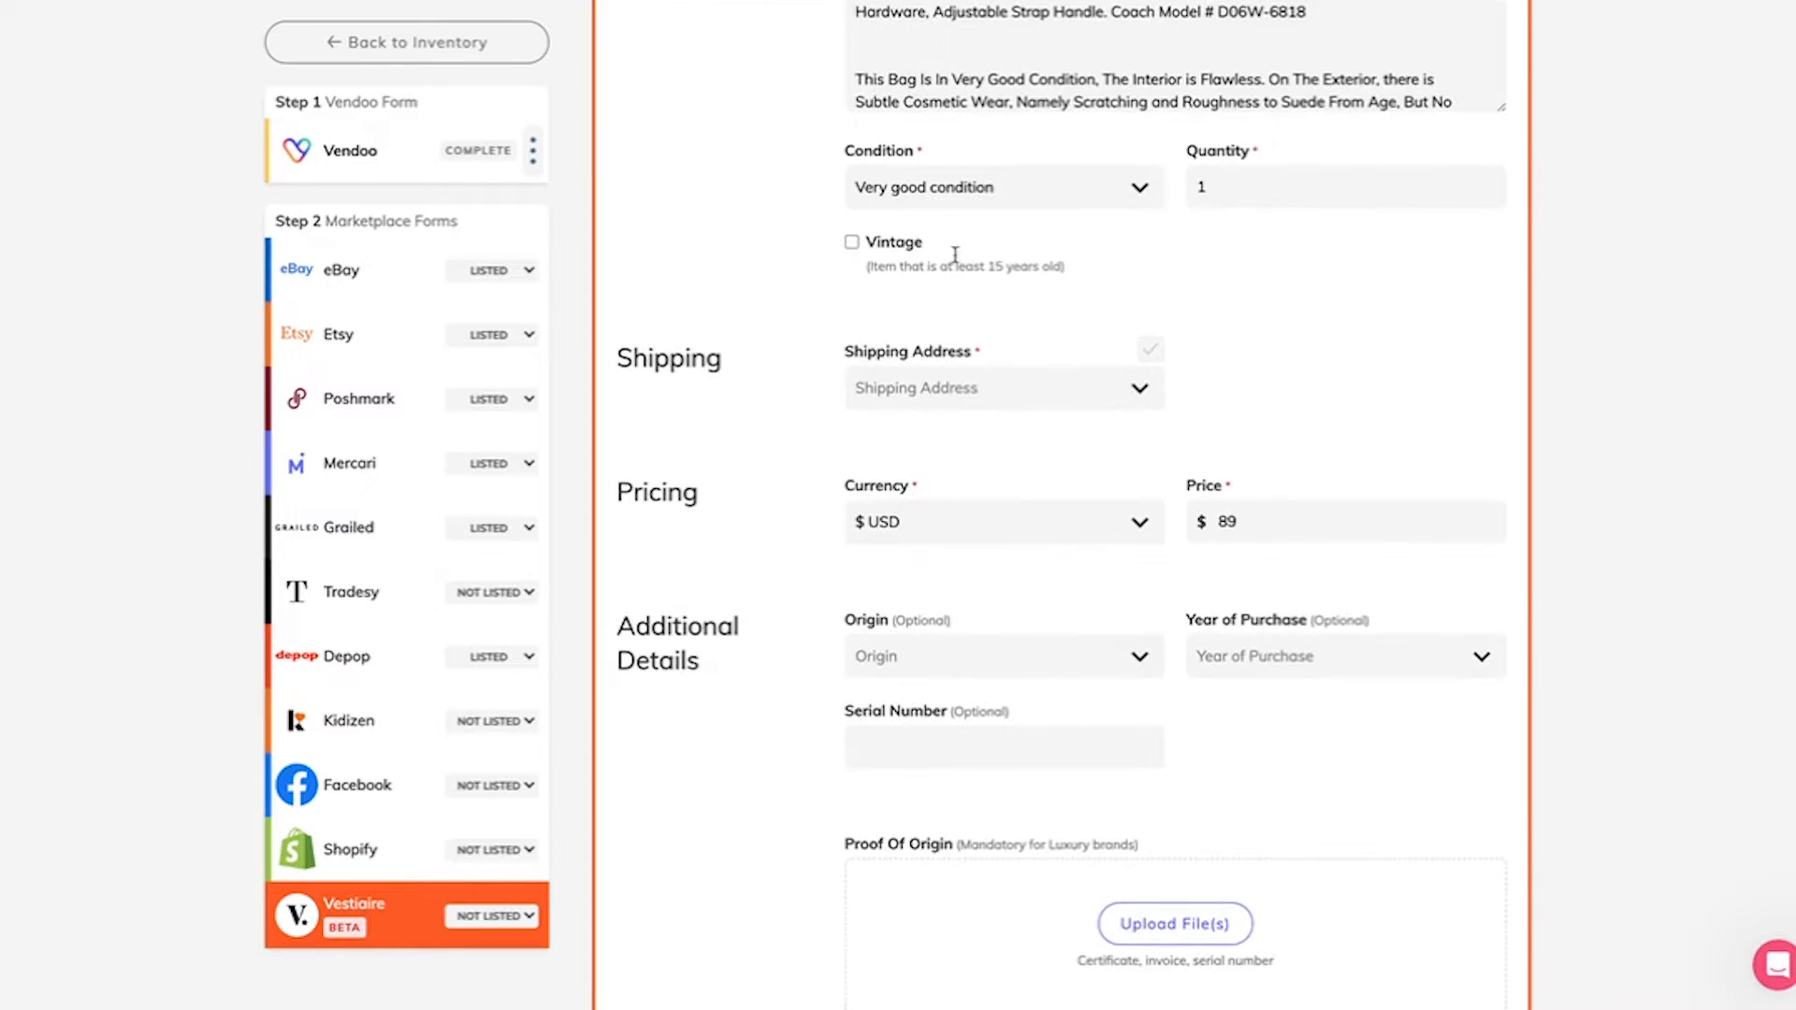
click(1044, 196)
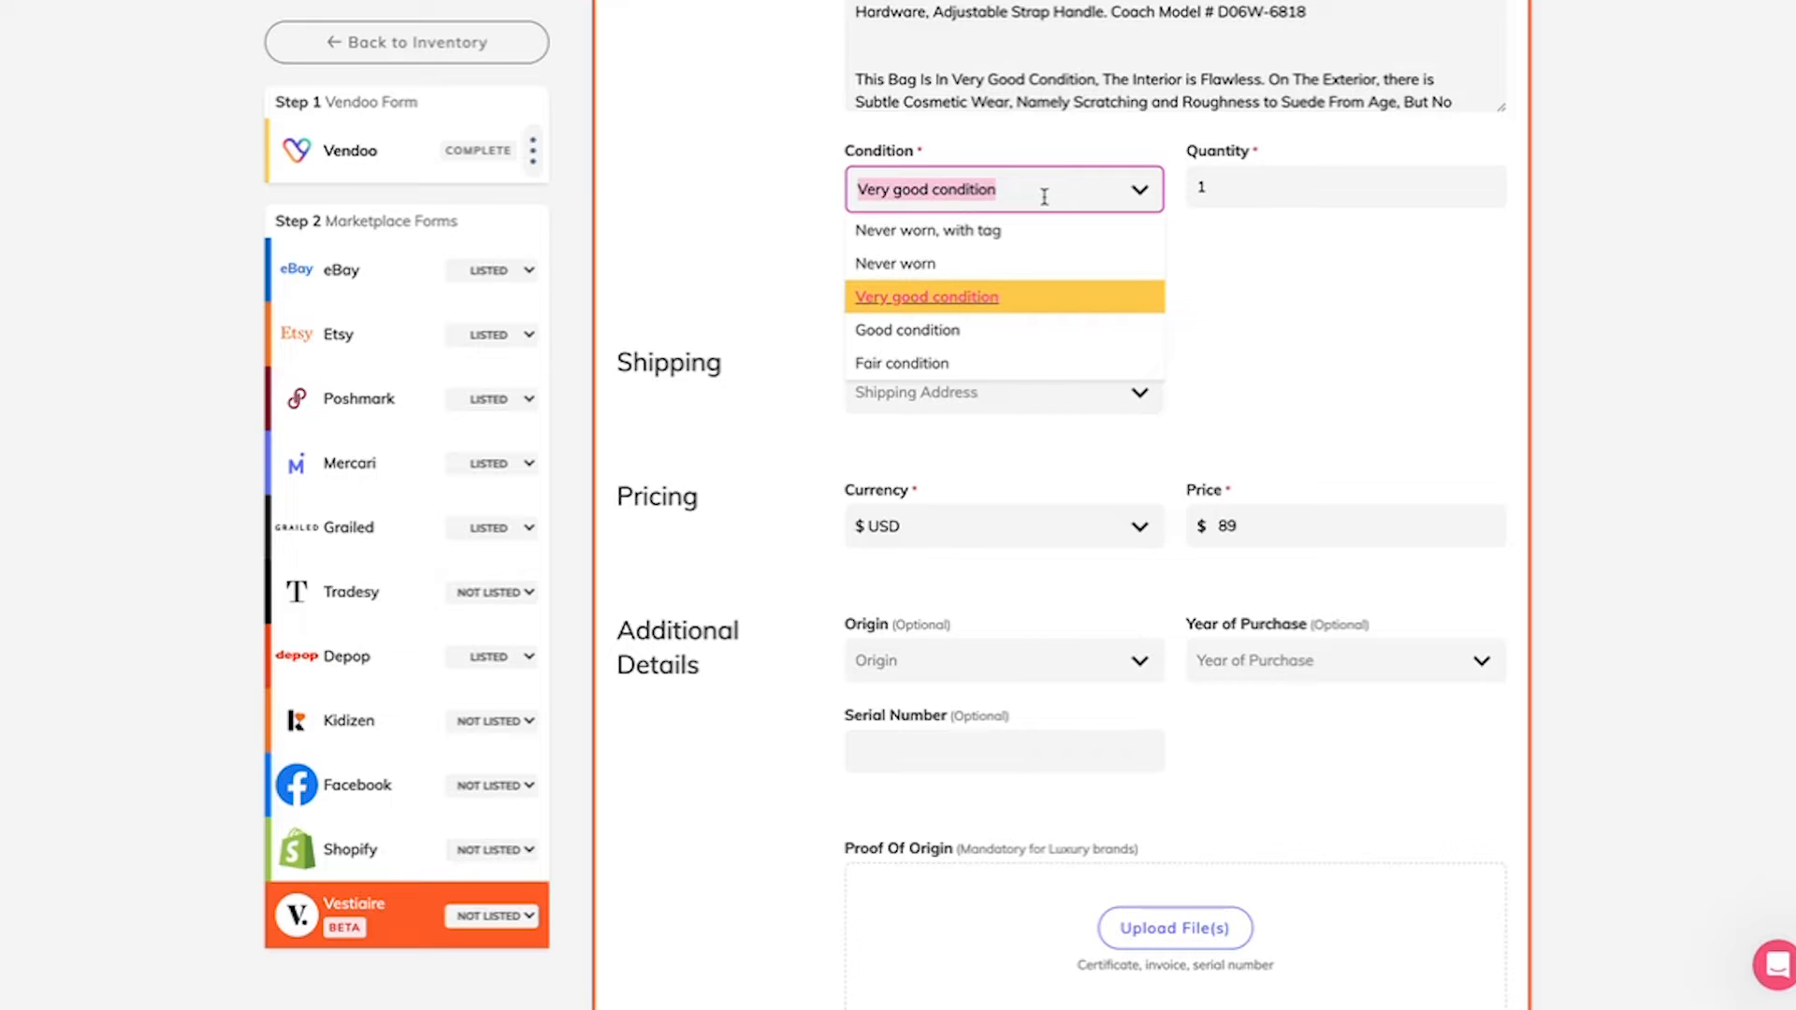
click(946, 331)
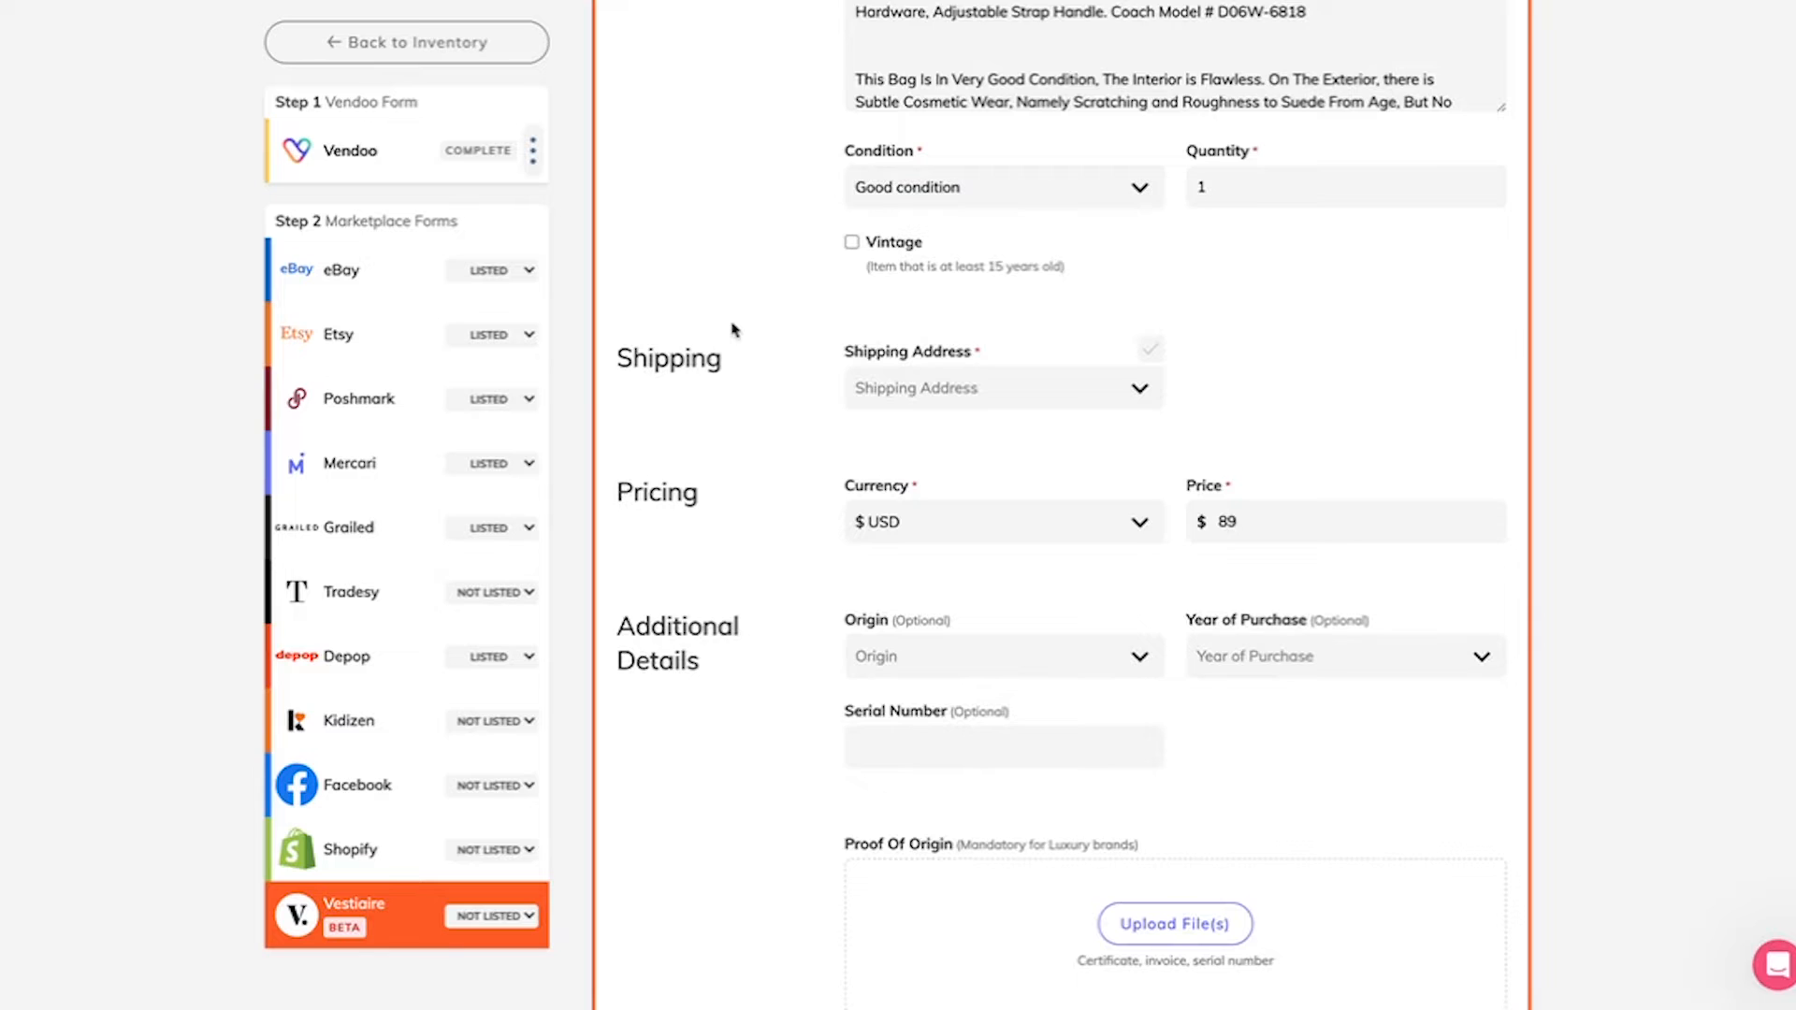
Step: Select the saved shipping address for the listing
scroll(732, 329, down, 1)
click(948, 281)
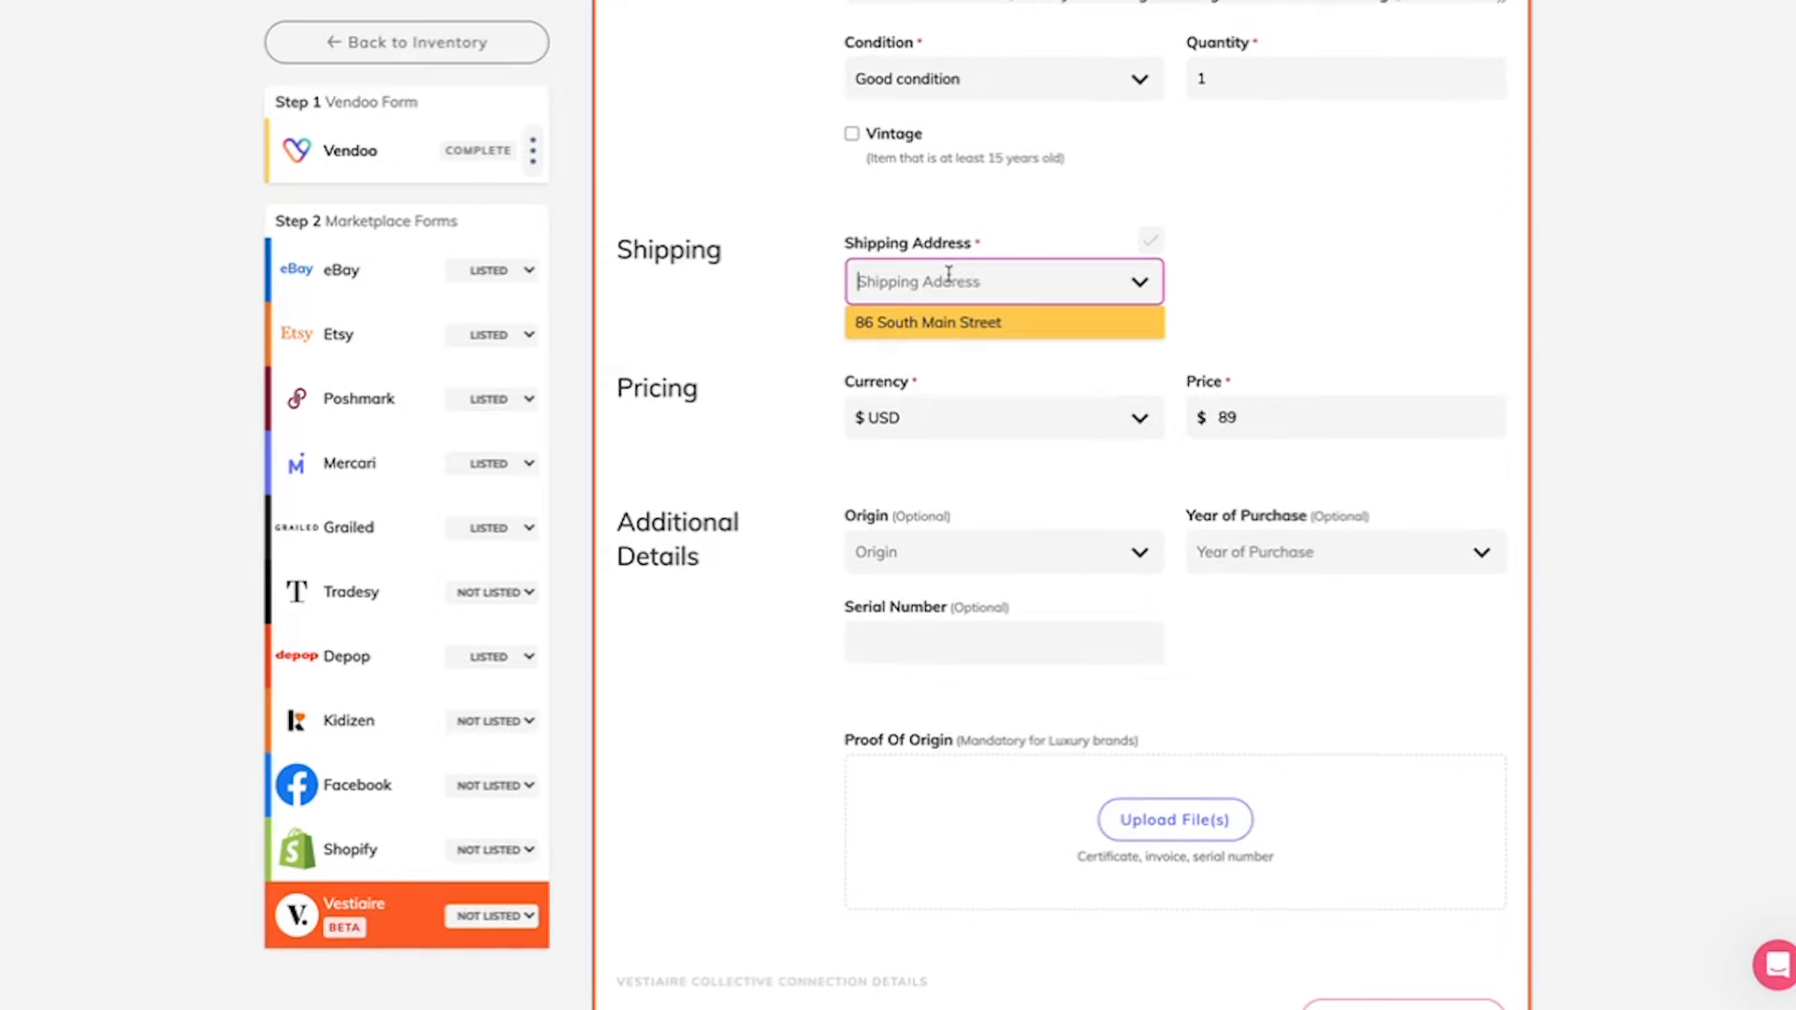
click(953, 334)
Step: Set the item's origin to Other (gift, etc.) and its year of purchase to 2010
scroll(953, 334, down, 3)
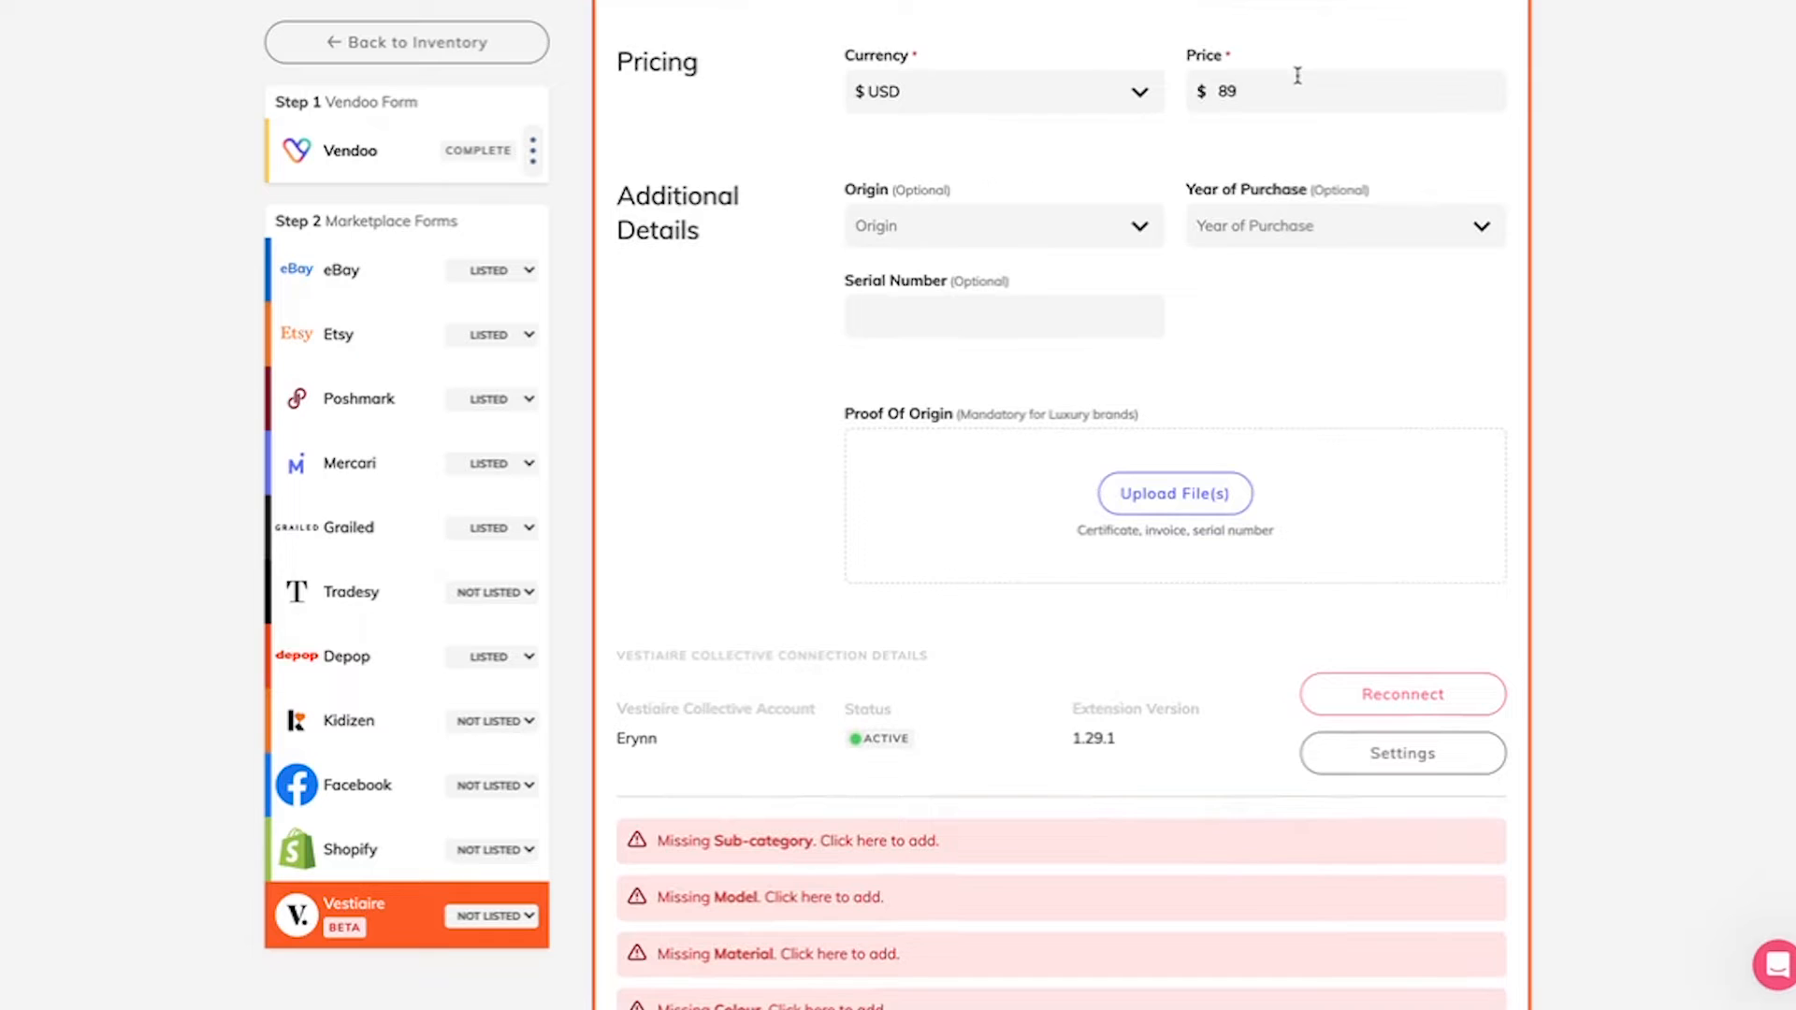
scroll(1297, 75, down, 1)
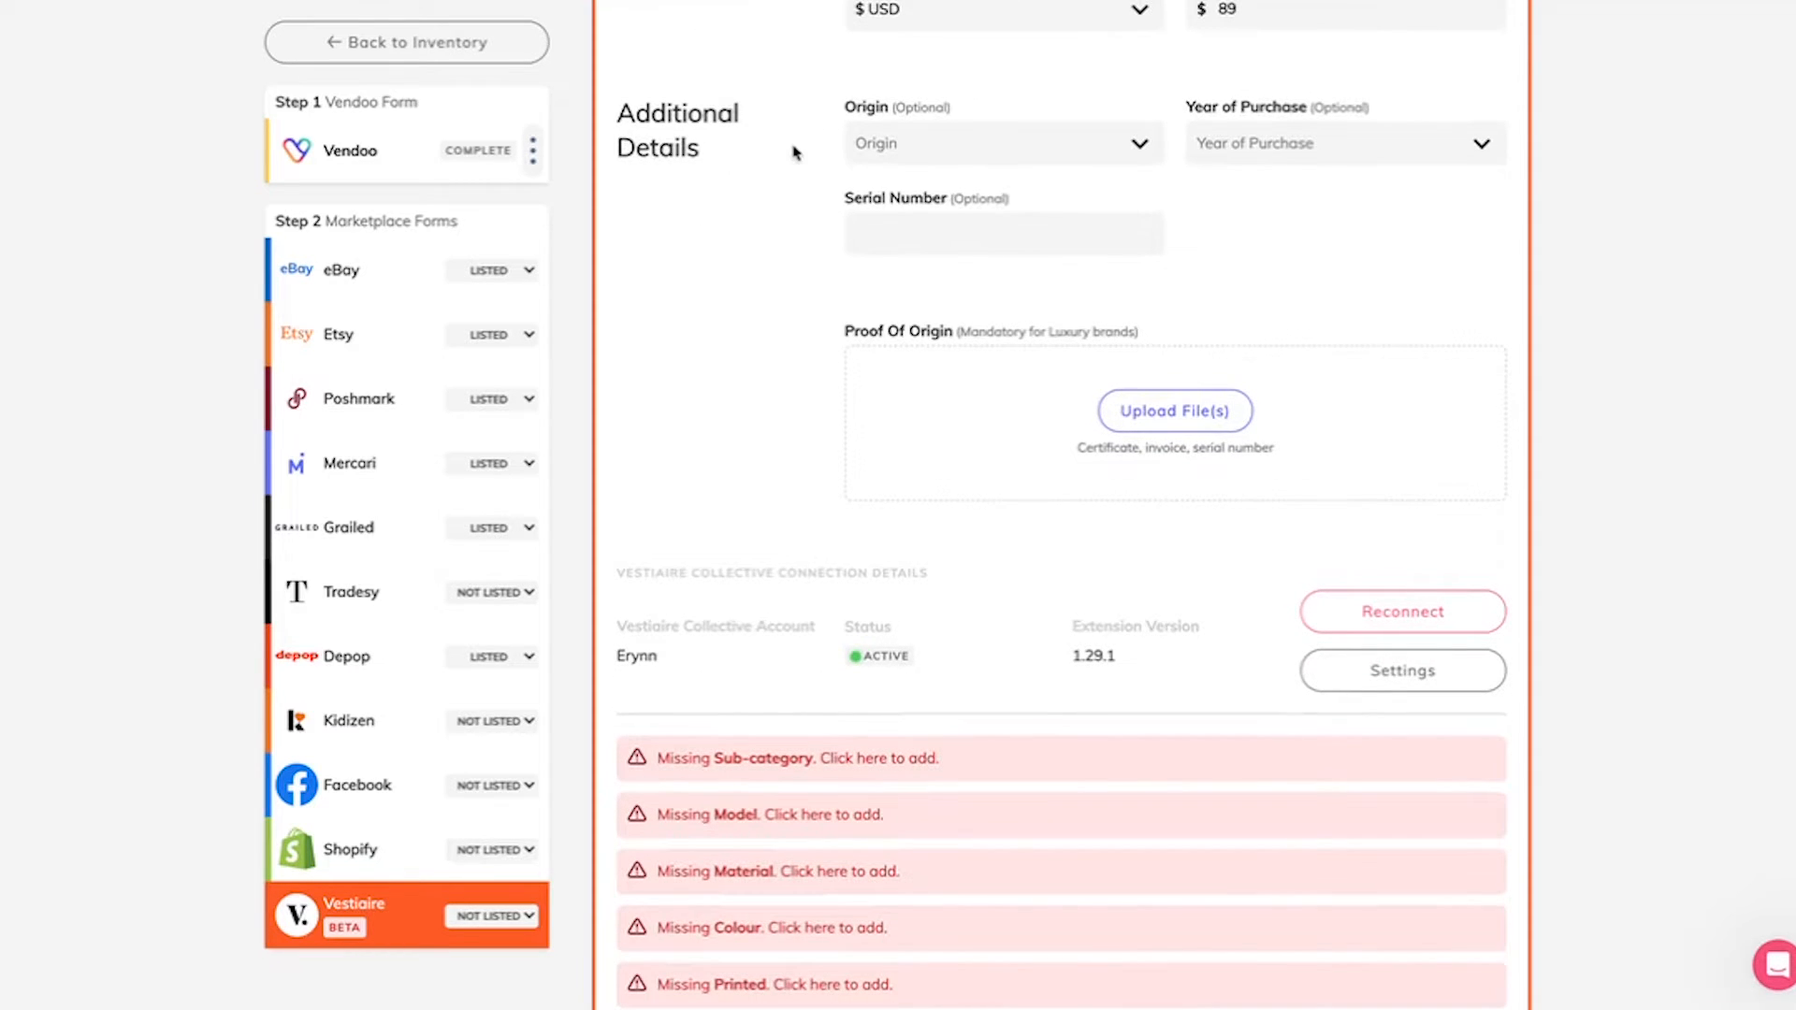
click(895, 158)
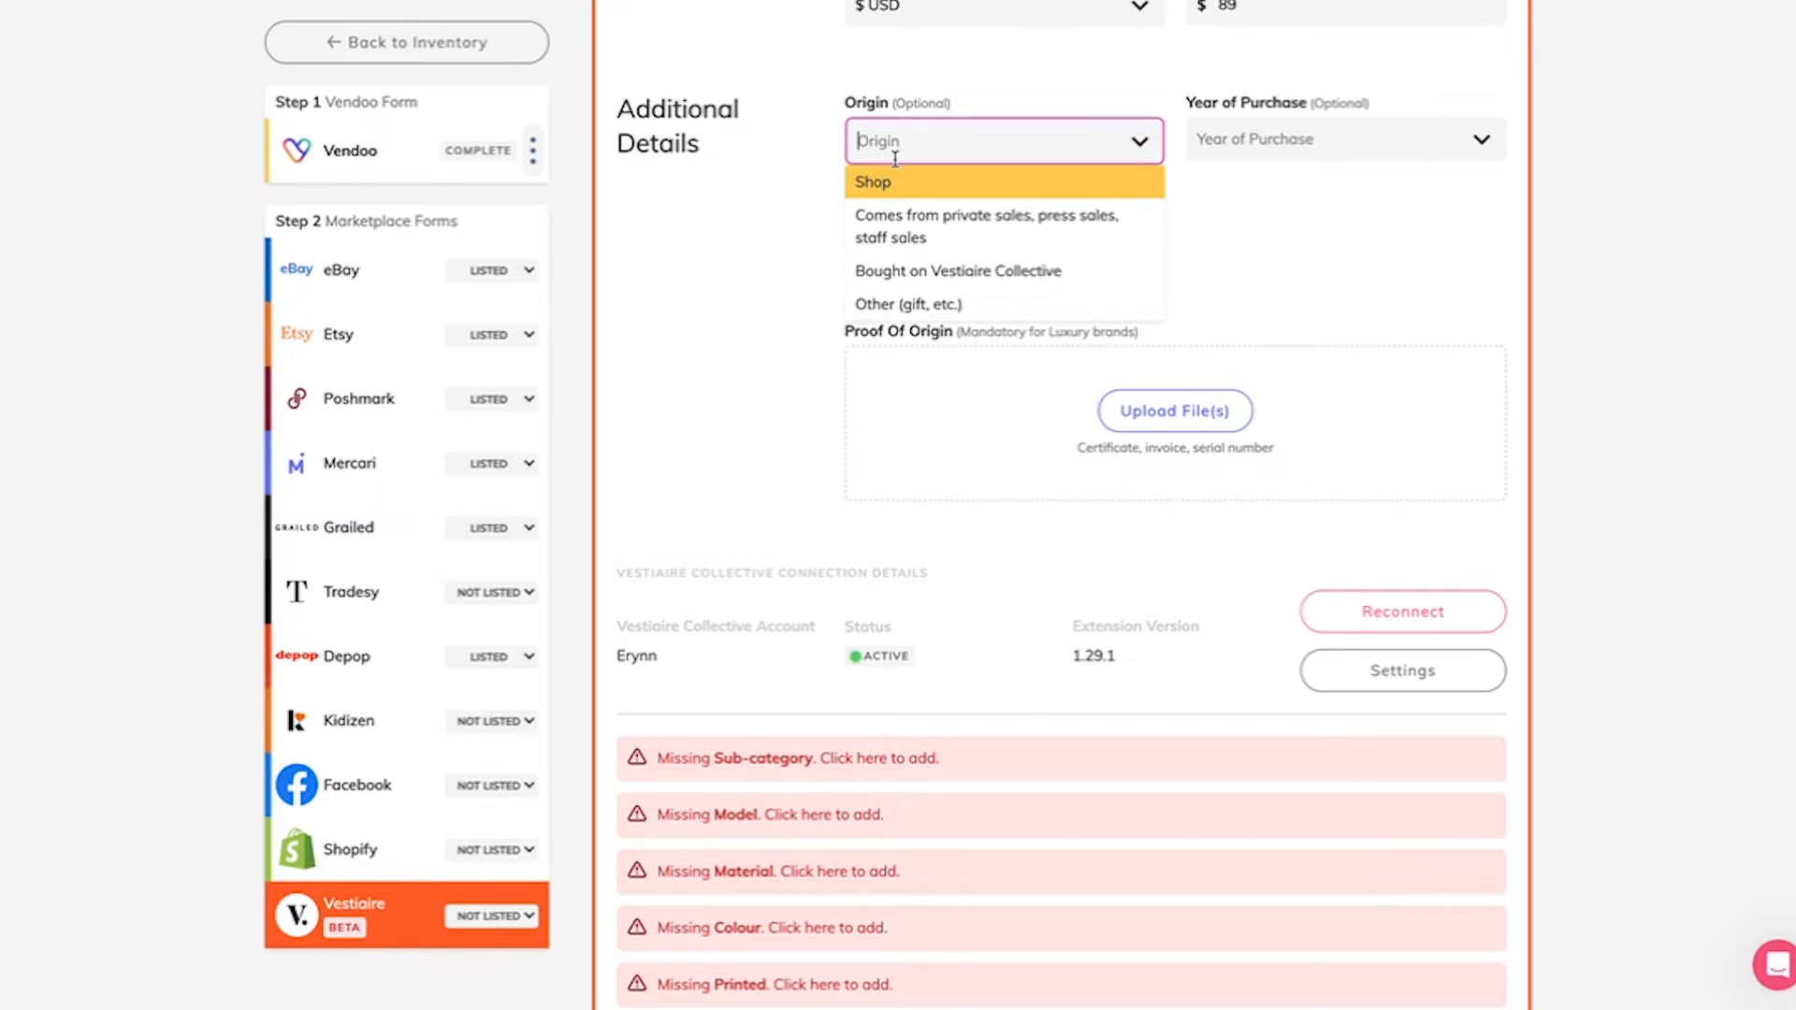
click(916, 301)
click(1259, 128)
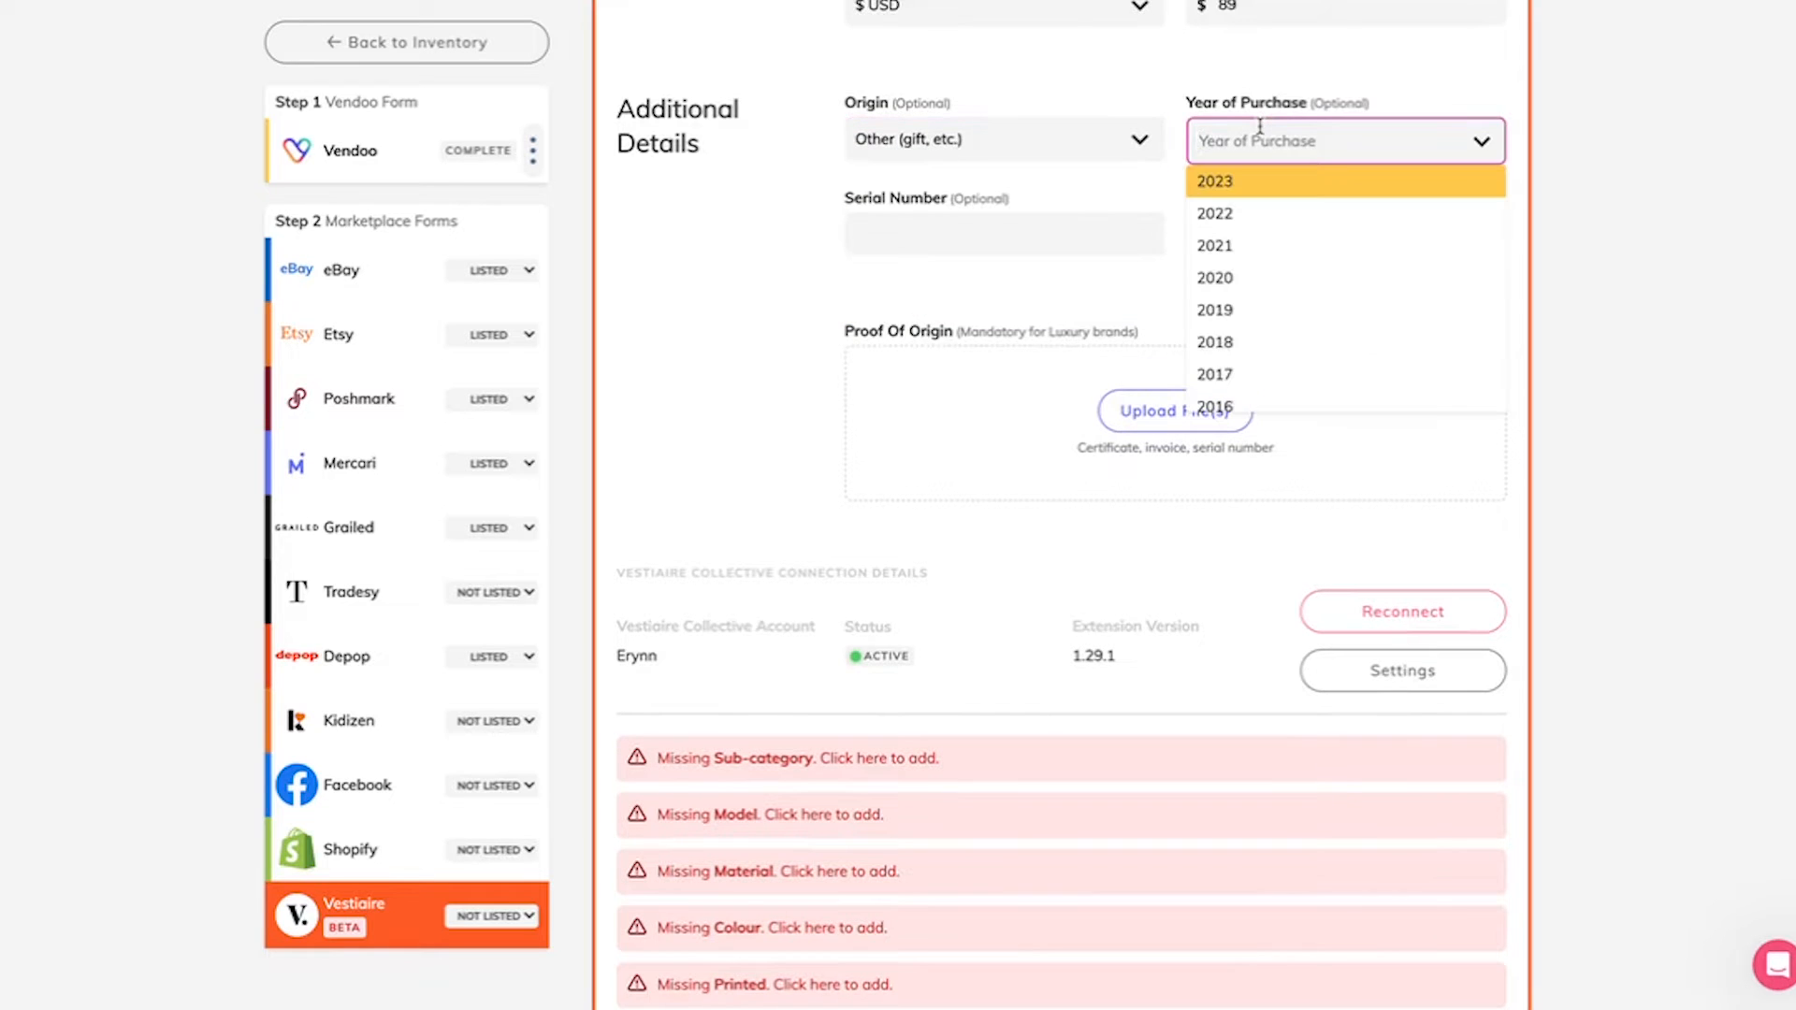
scroll(1259, 293, down, 4)
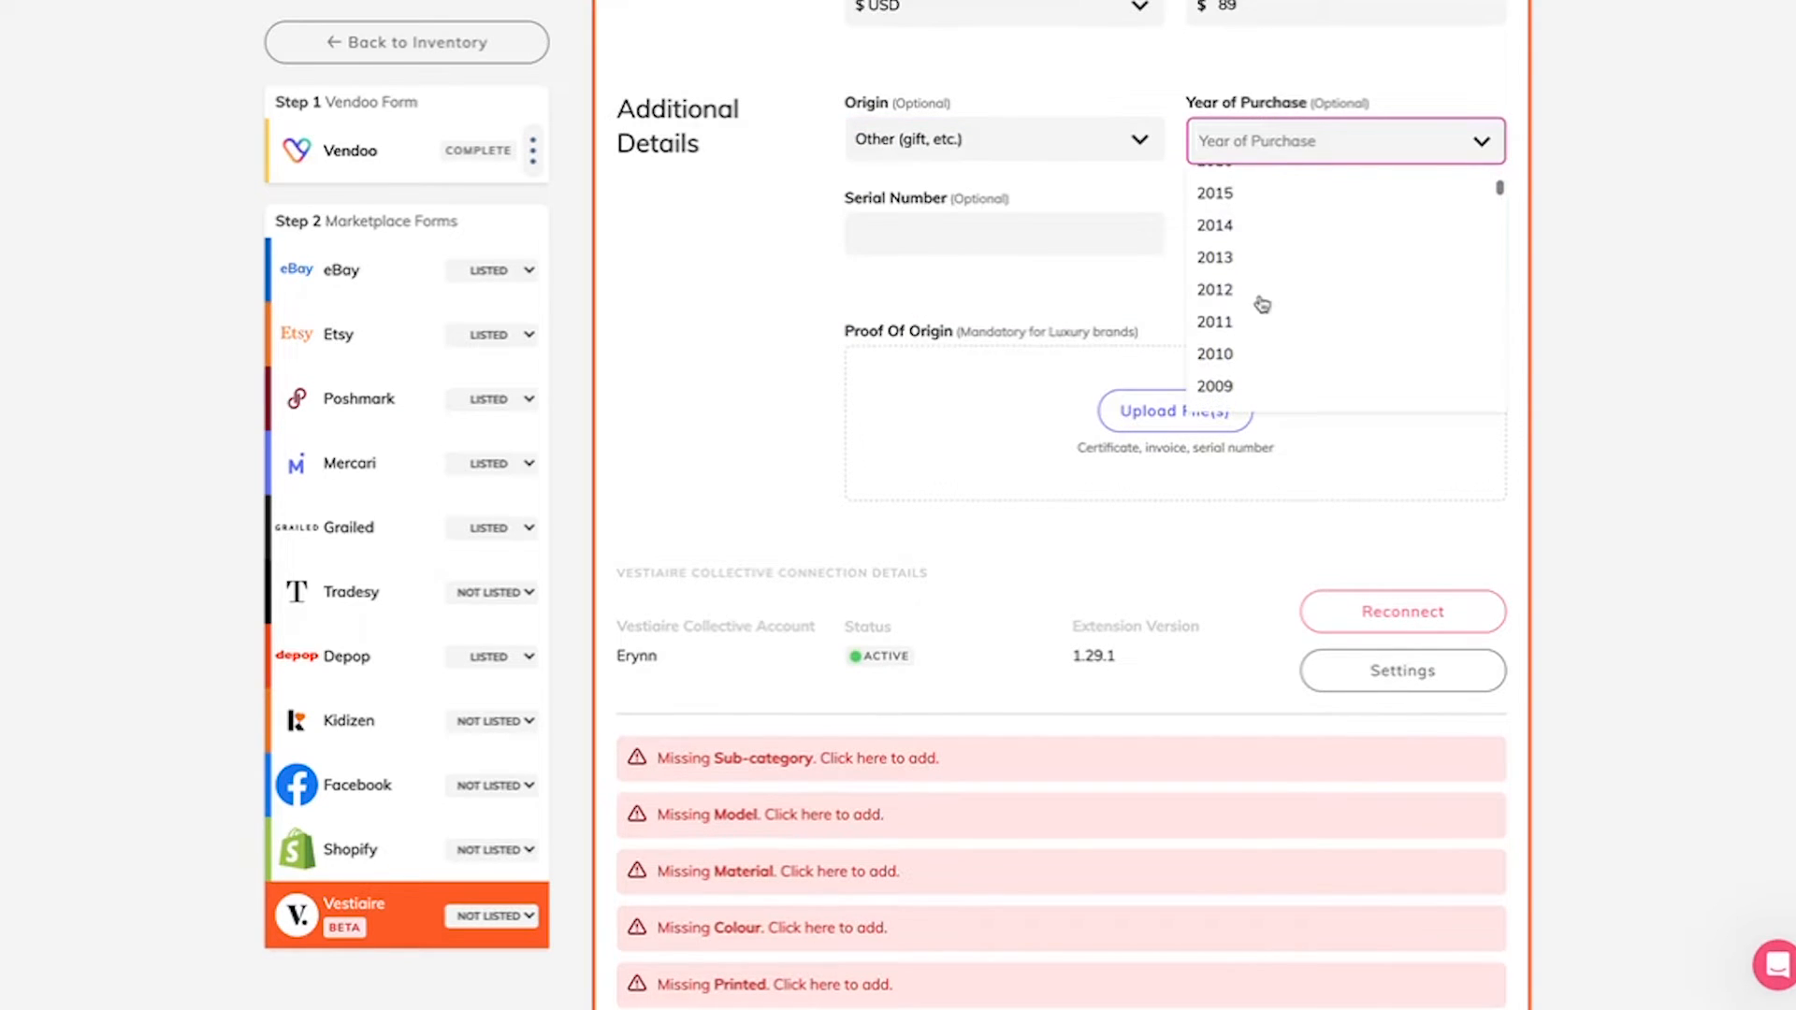
click(1244, 352)
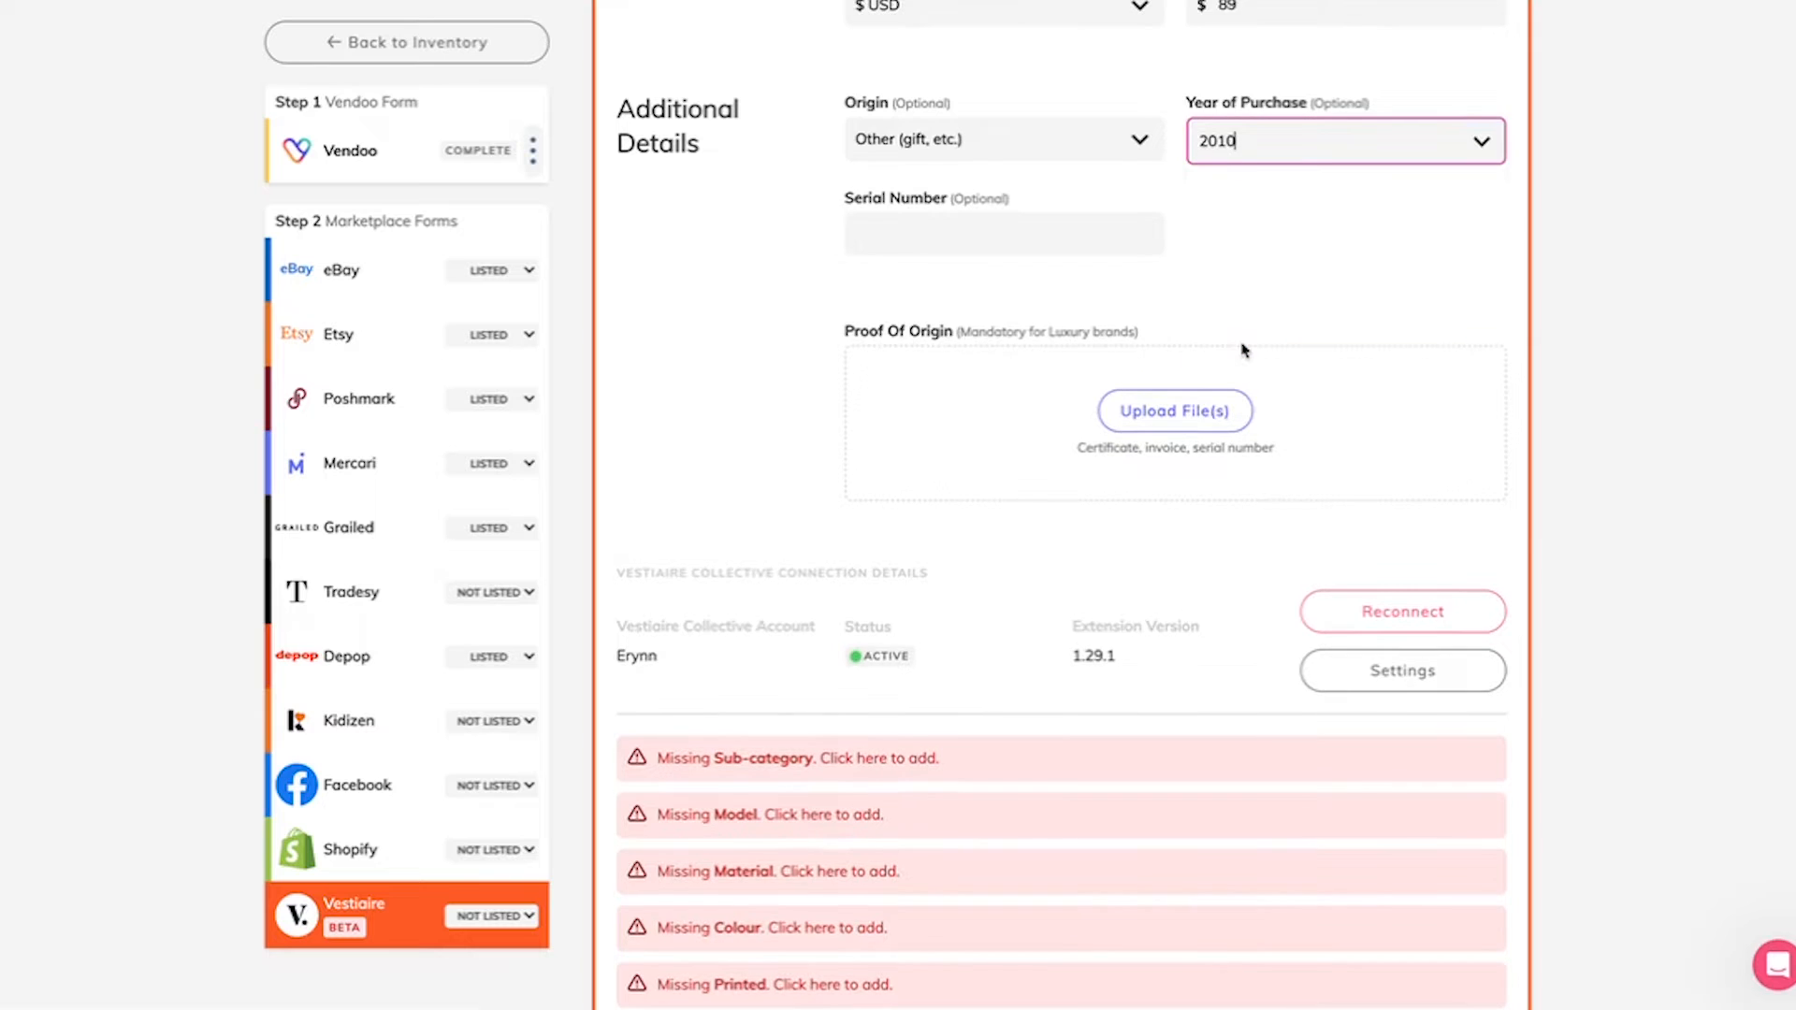
Step: Open the inside brand tag photo to read the bag's serial number, and close it without saving changes
scroll(1245, 351, down, 1)
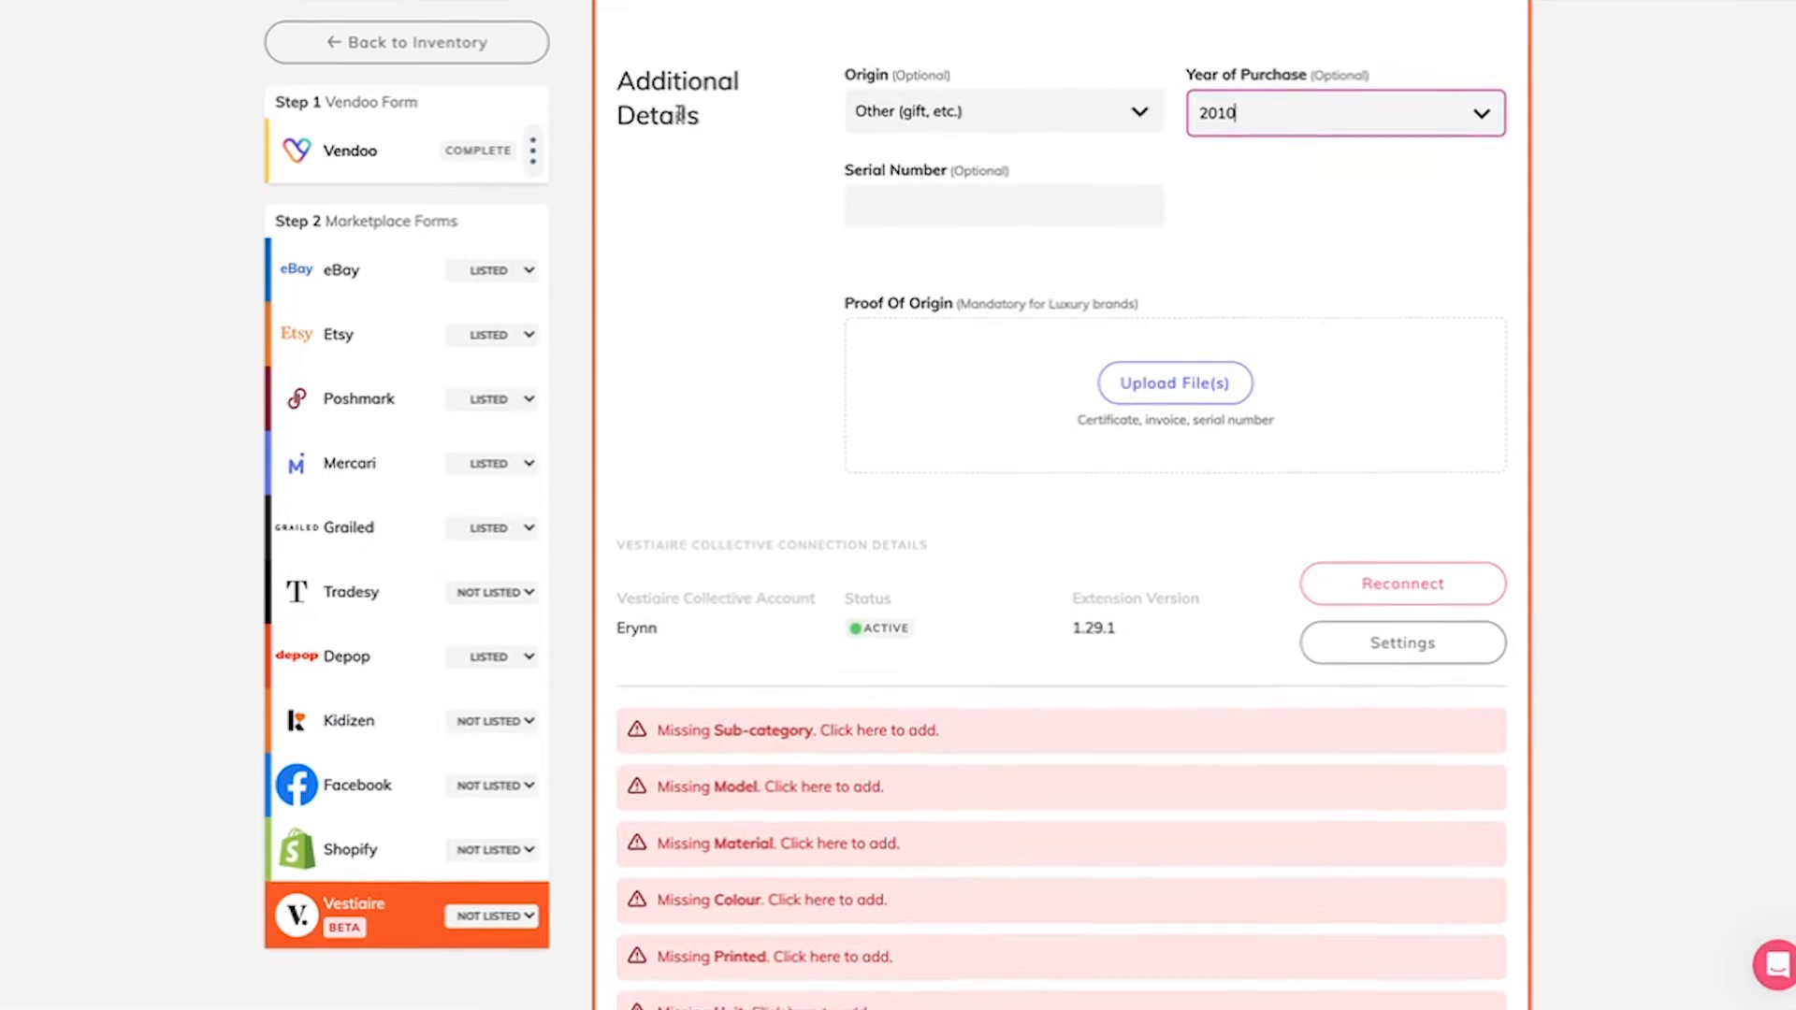
scroll(680, 112, up, 3)
scroll(679, 112, up, 10)
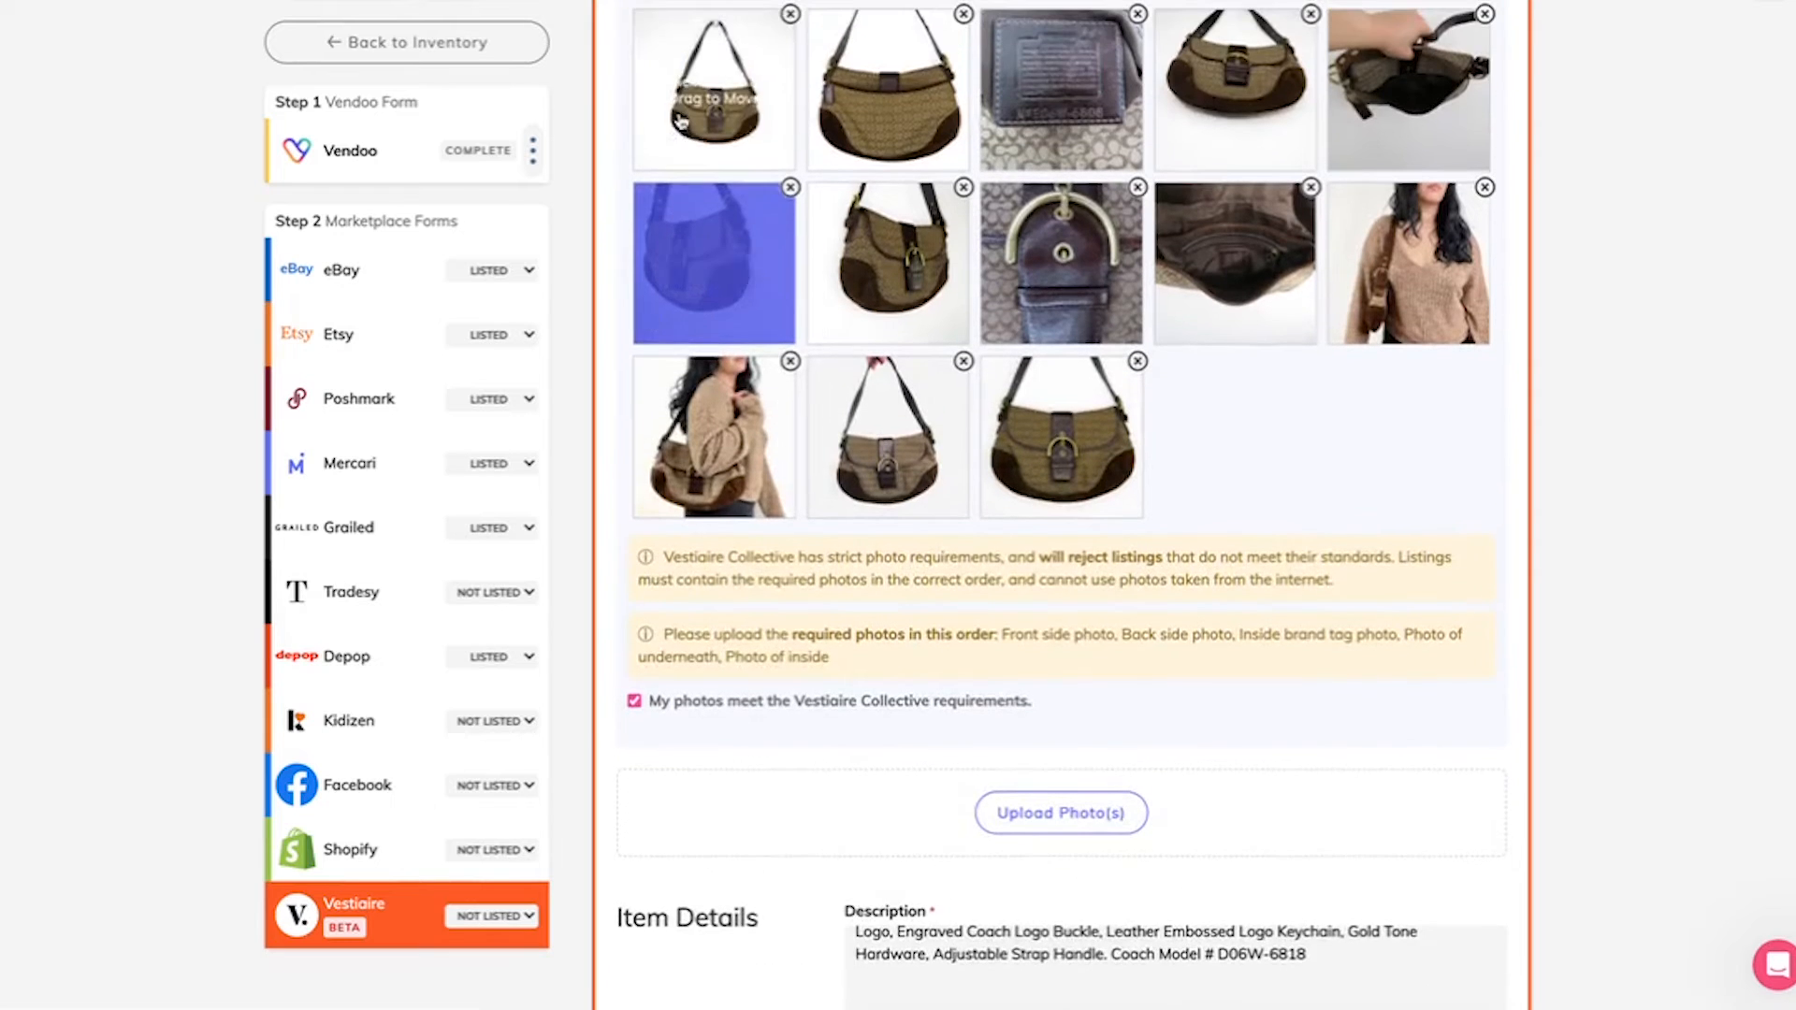
click(1032, 99)
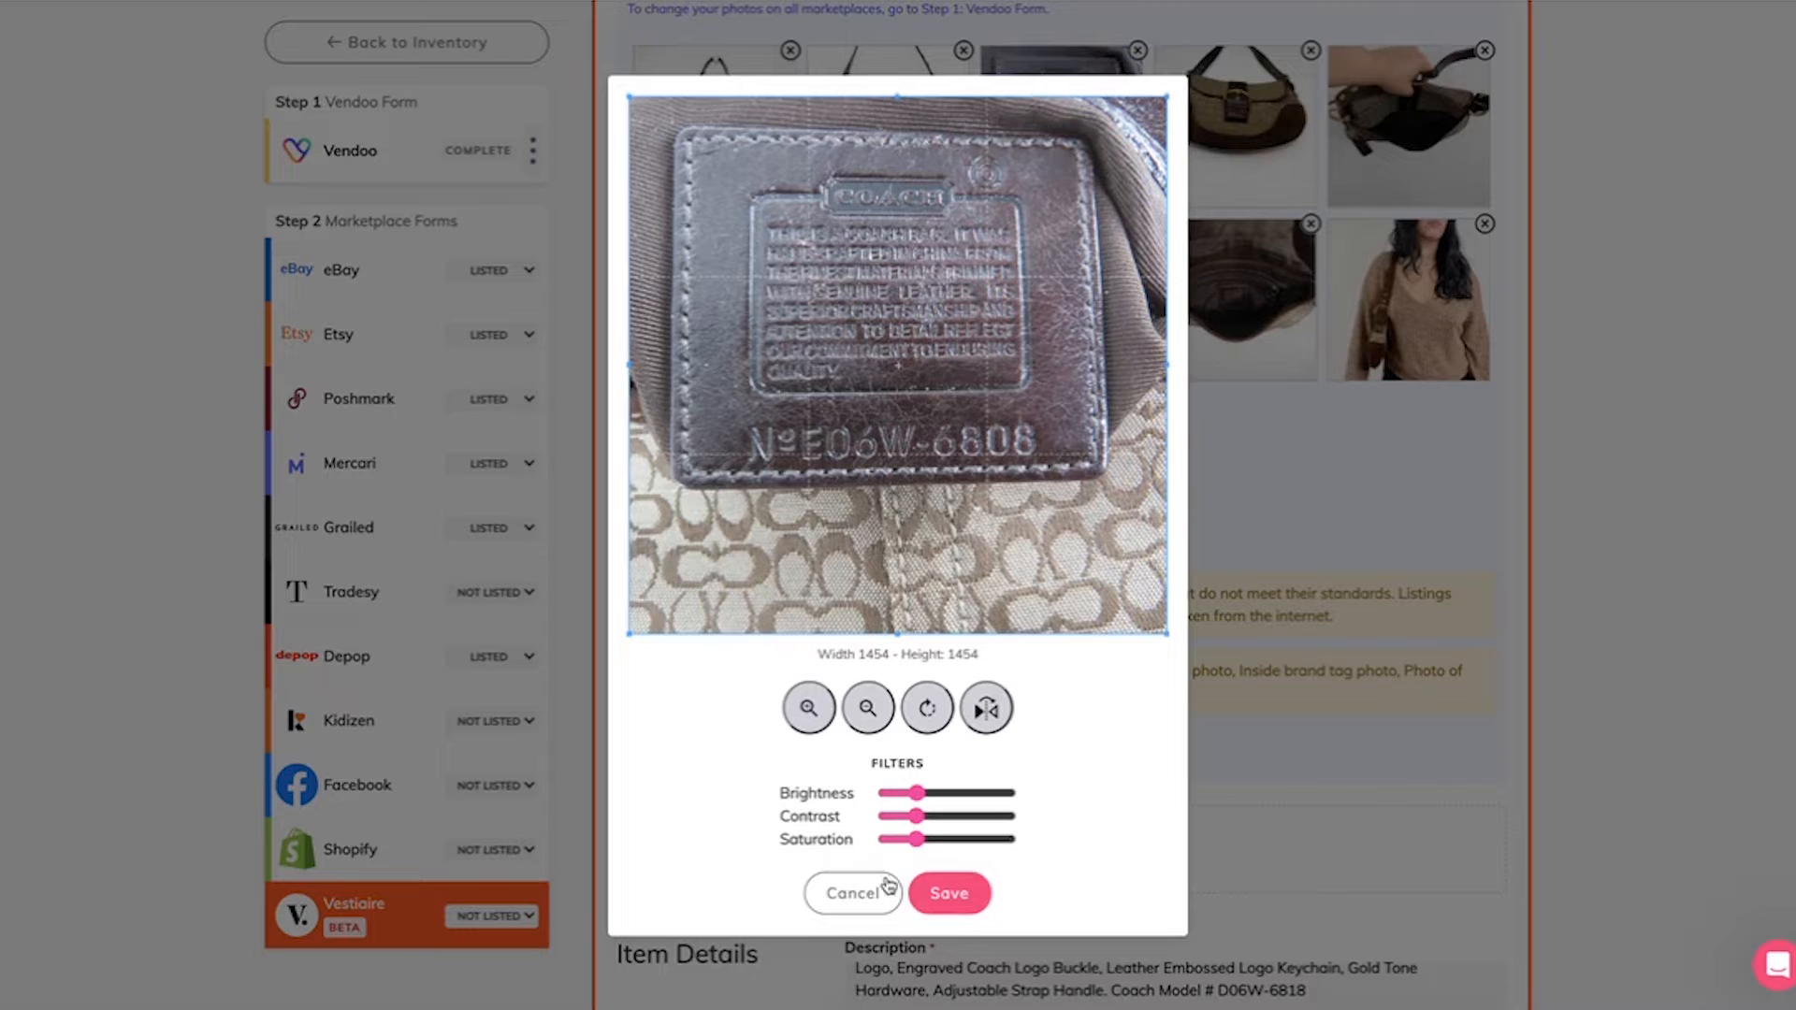
click(866, 896)
Step: Enter N0E06W6806 as the bag's serial number in the additional details
scroll(871, 899, down, 5)
scroll(871, 898, down, 6)
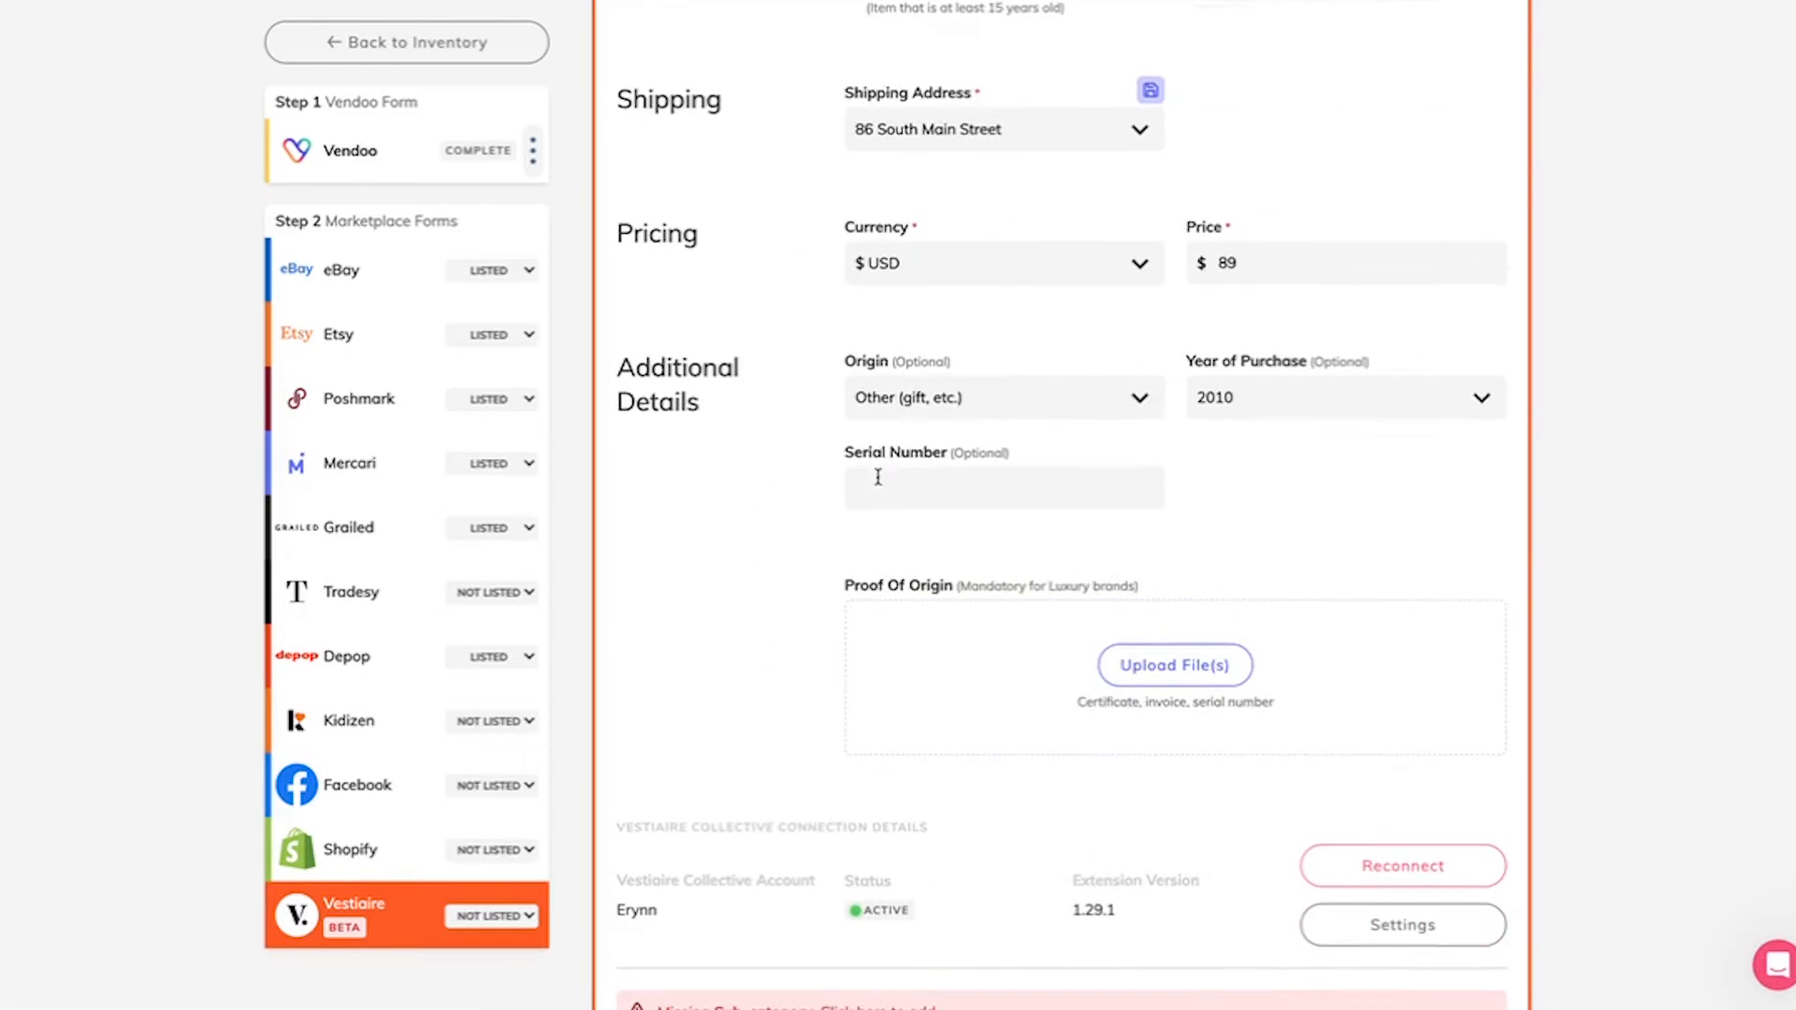
click(871, 486)
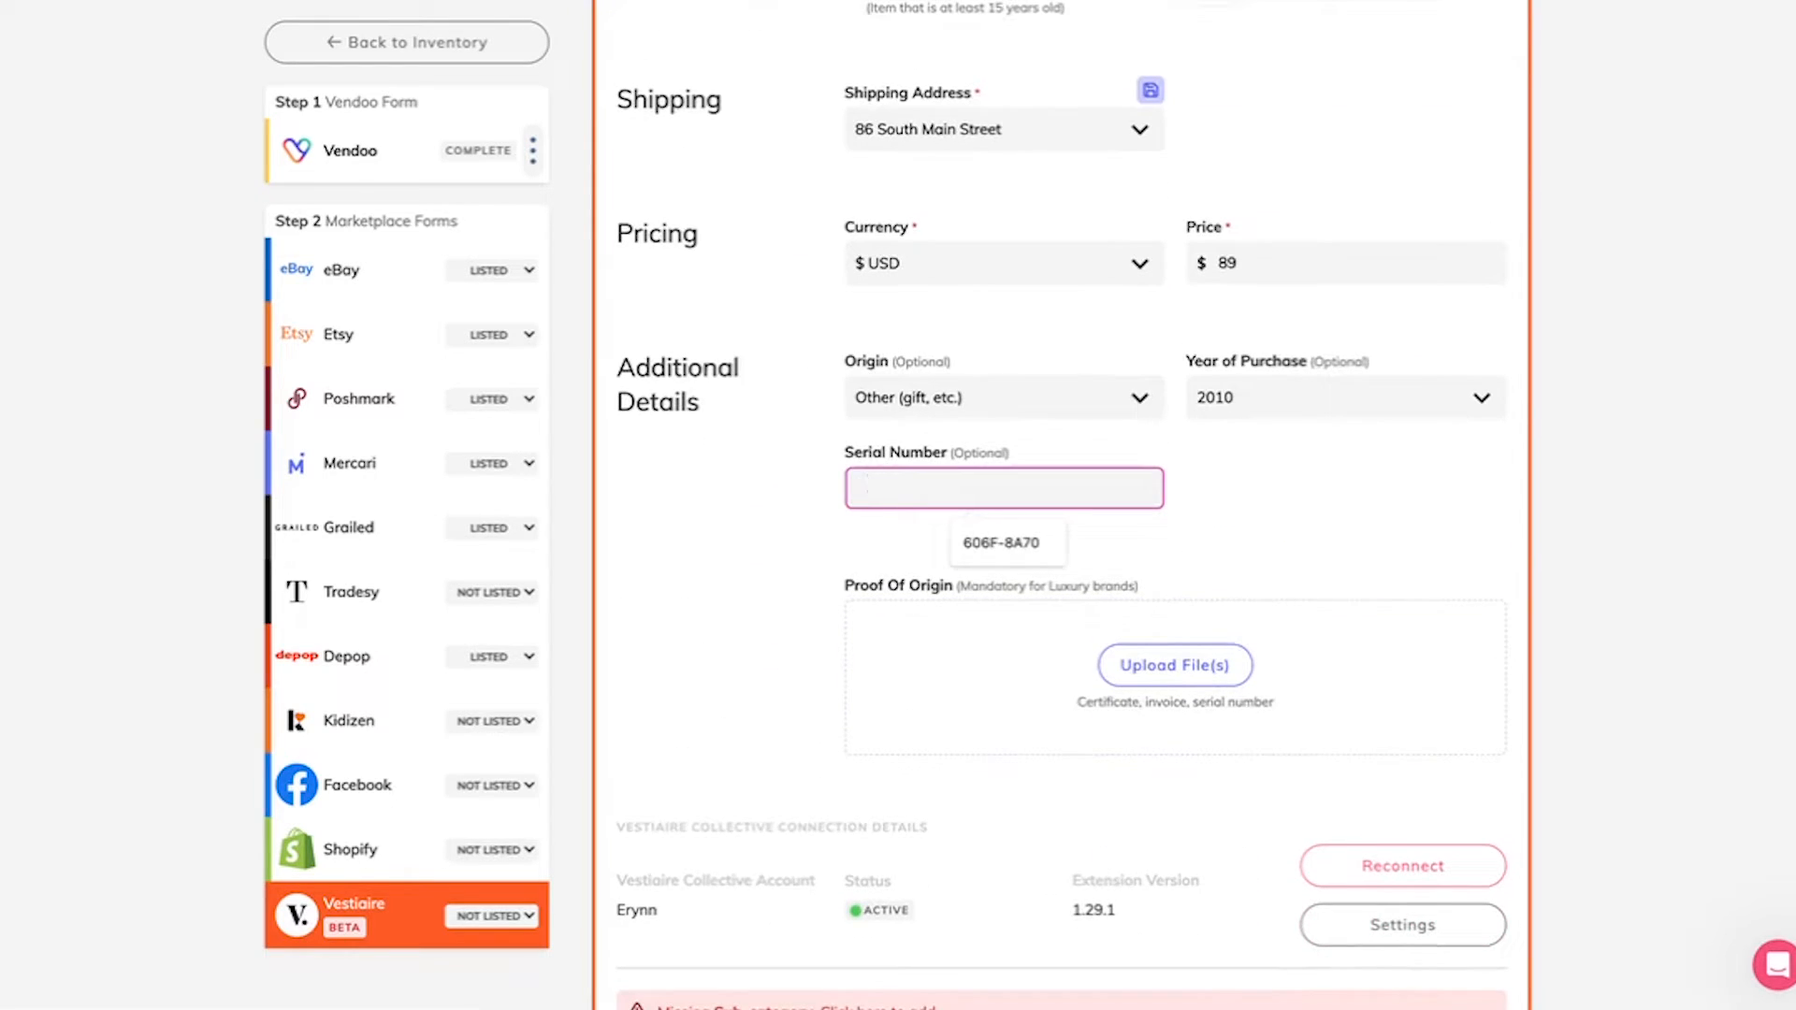
text(N0E)
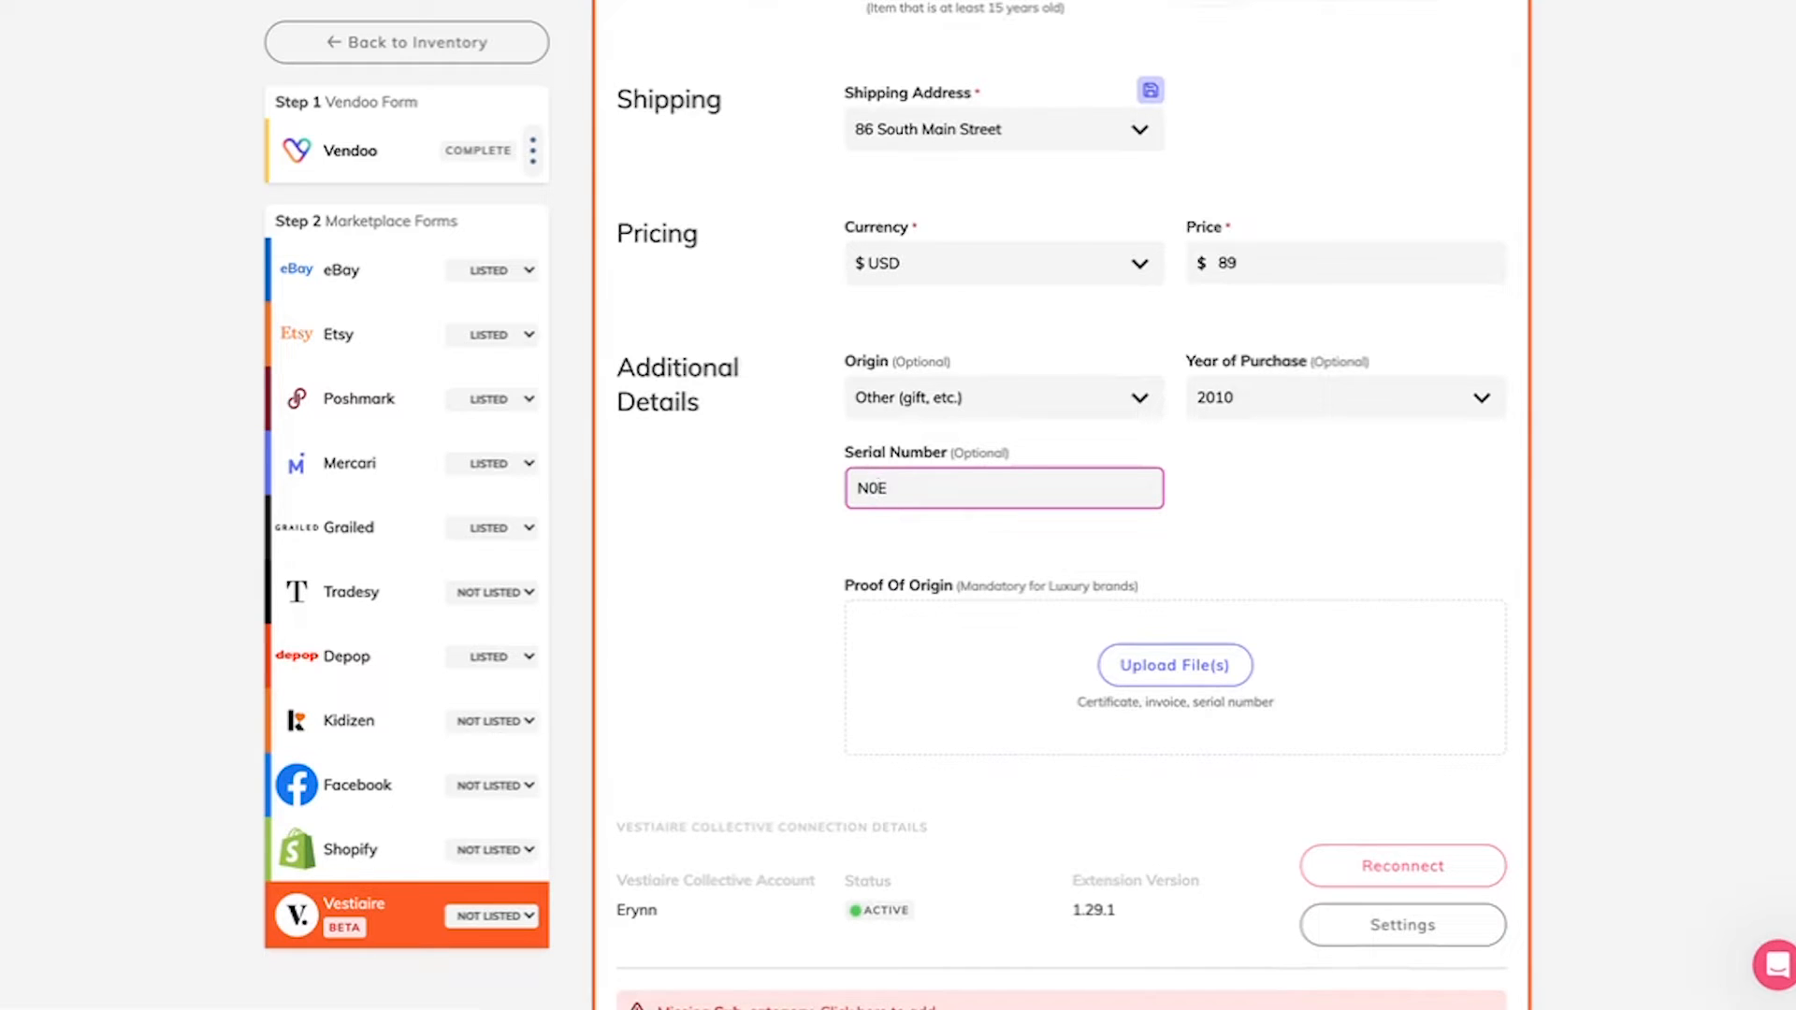
text(06W6806)
Step: Upload the brand tag image IMG_2177.jpg from the desktop as the listing's proof of origin
scroll(1160, 191, down, 4)
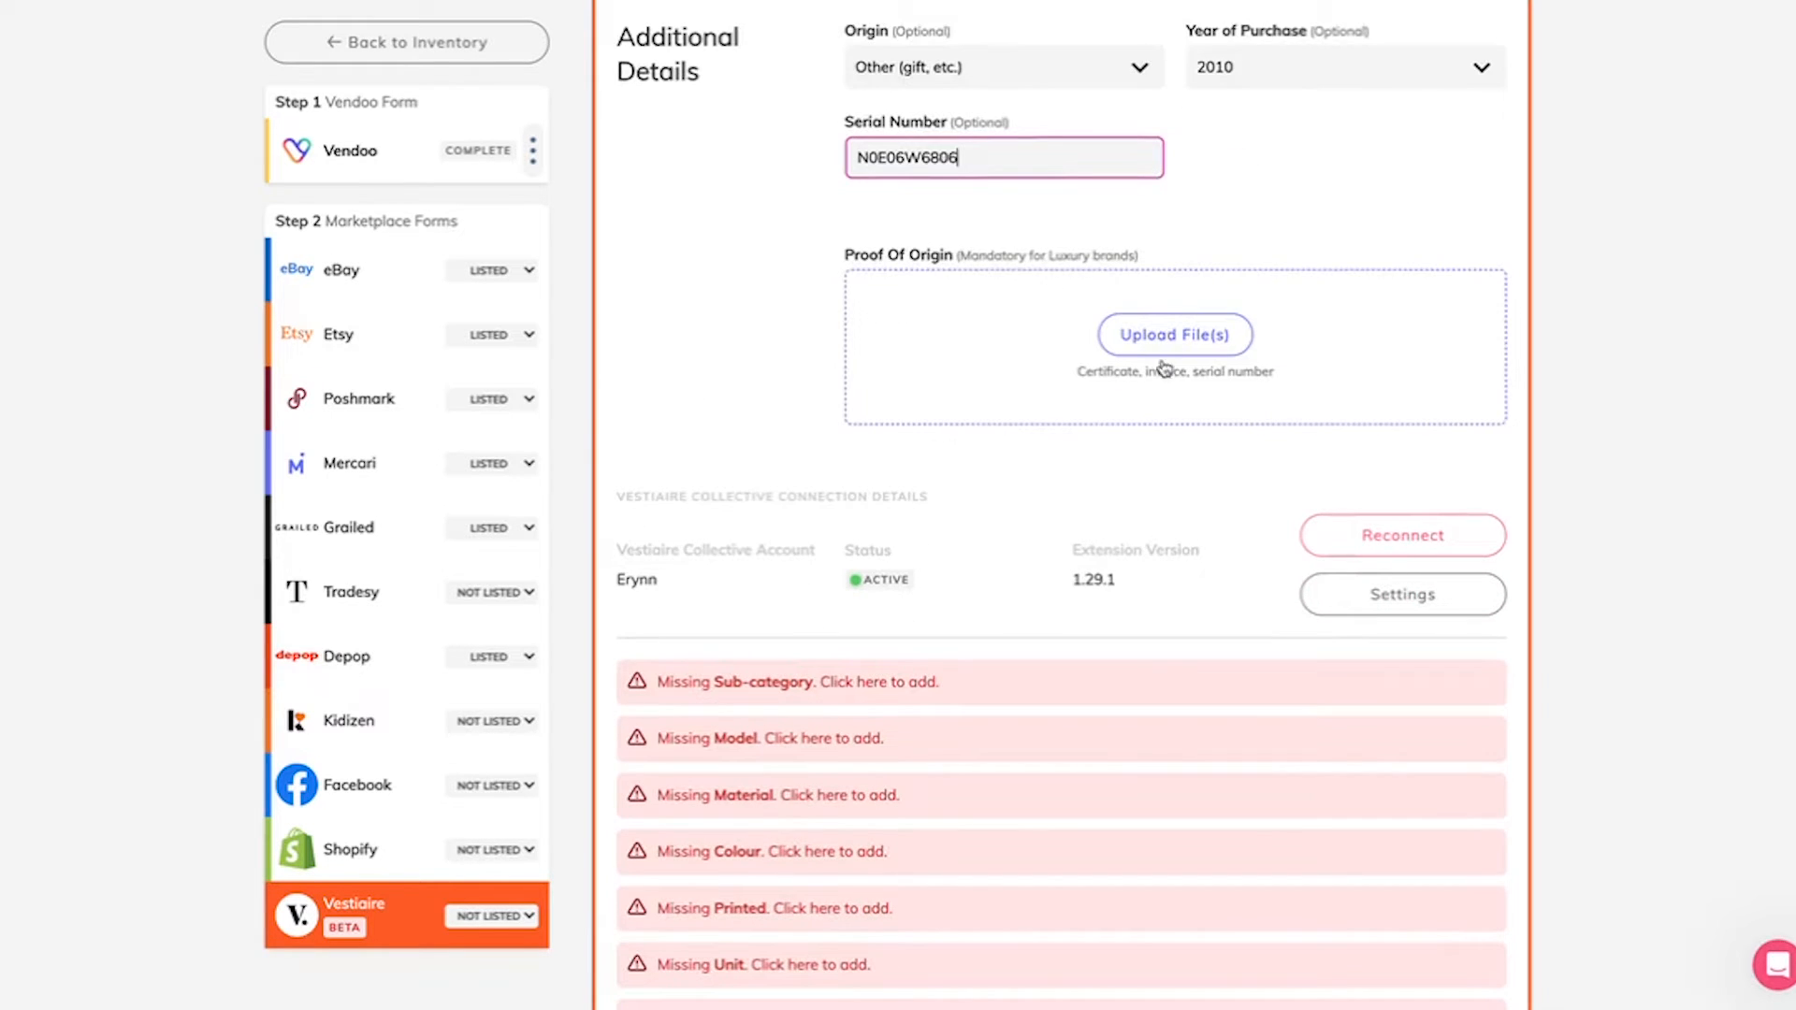
scroll(1160, 370, up, 1)
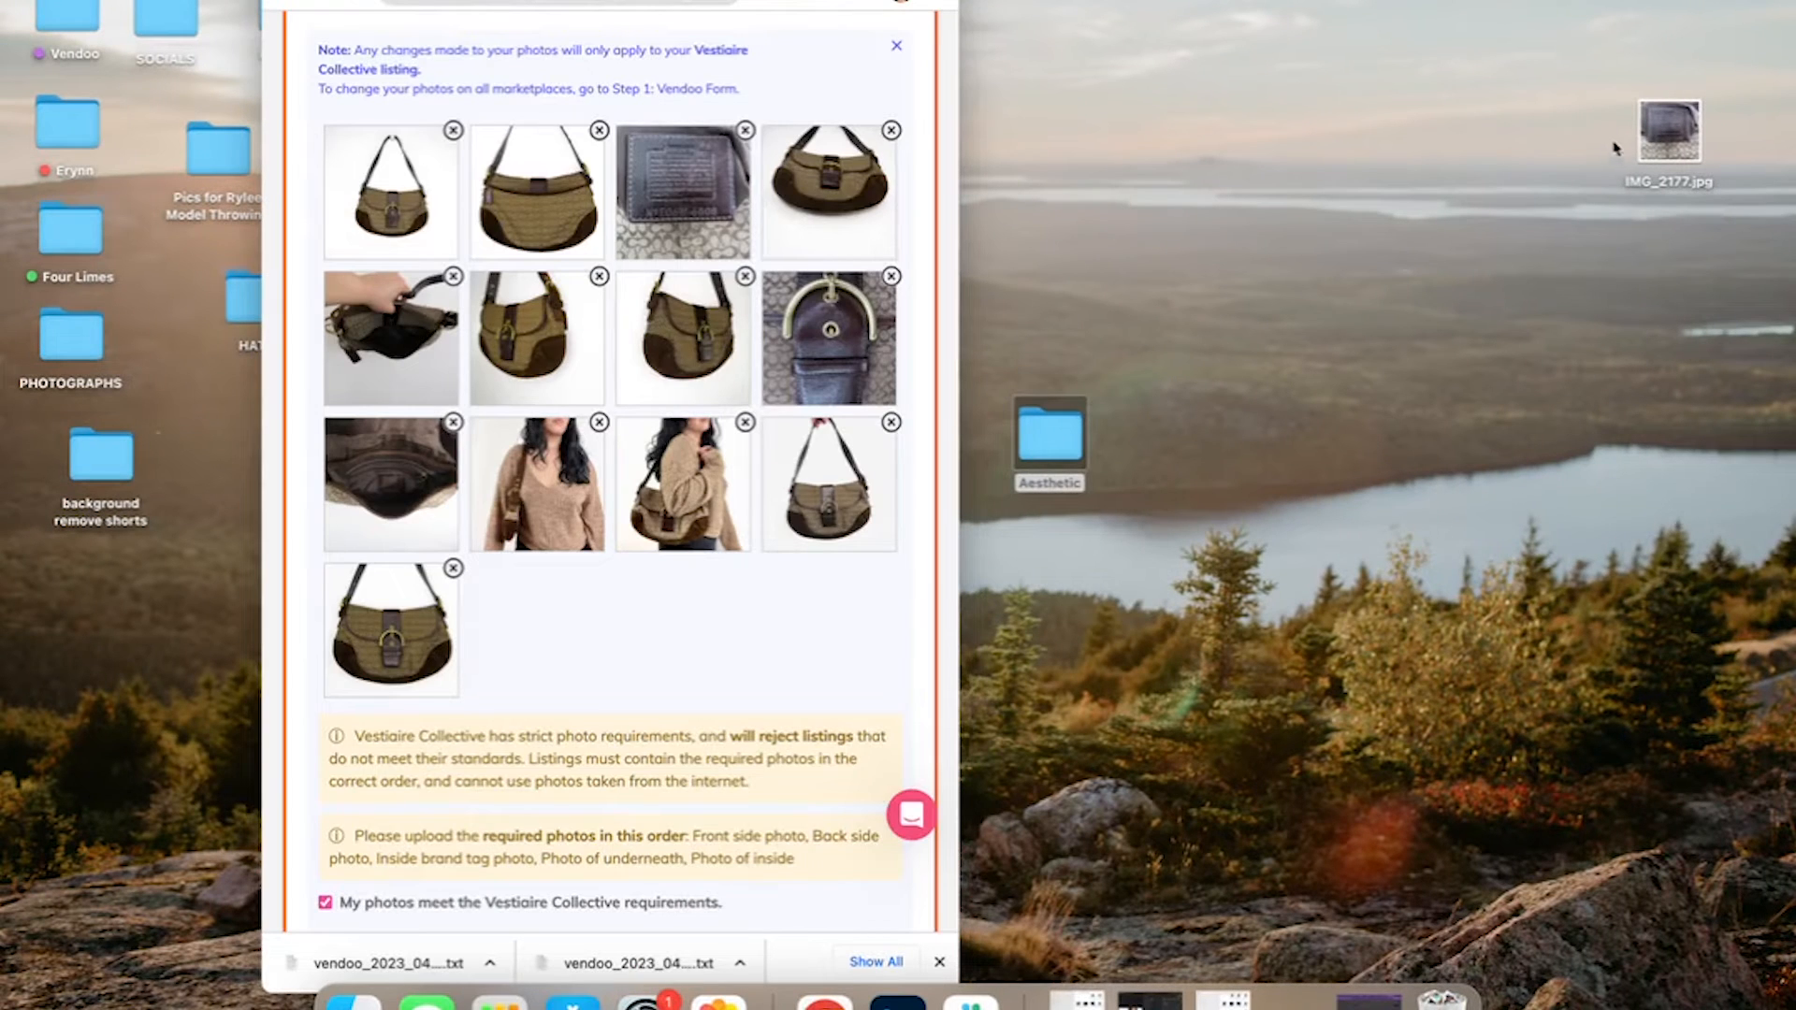
scroll(843, 517, down, 1)
scroll(843, 517, down, 10)
scroll(843, 516, up, 3)
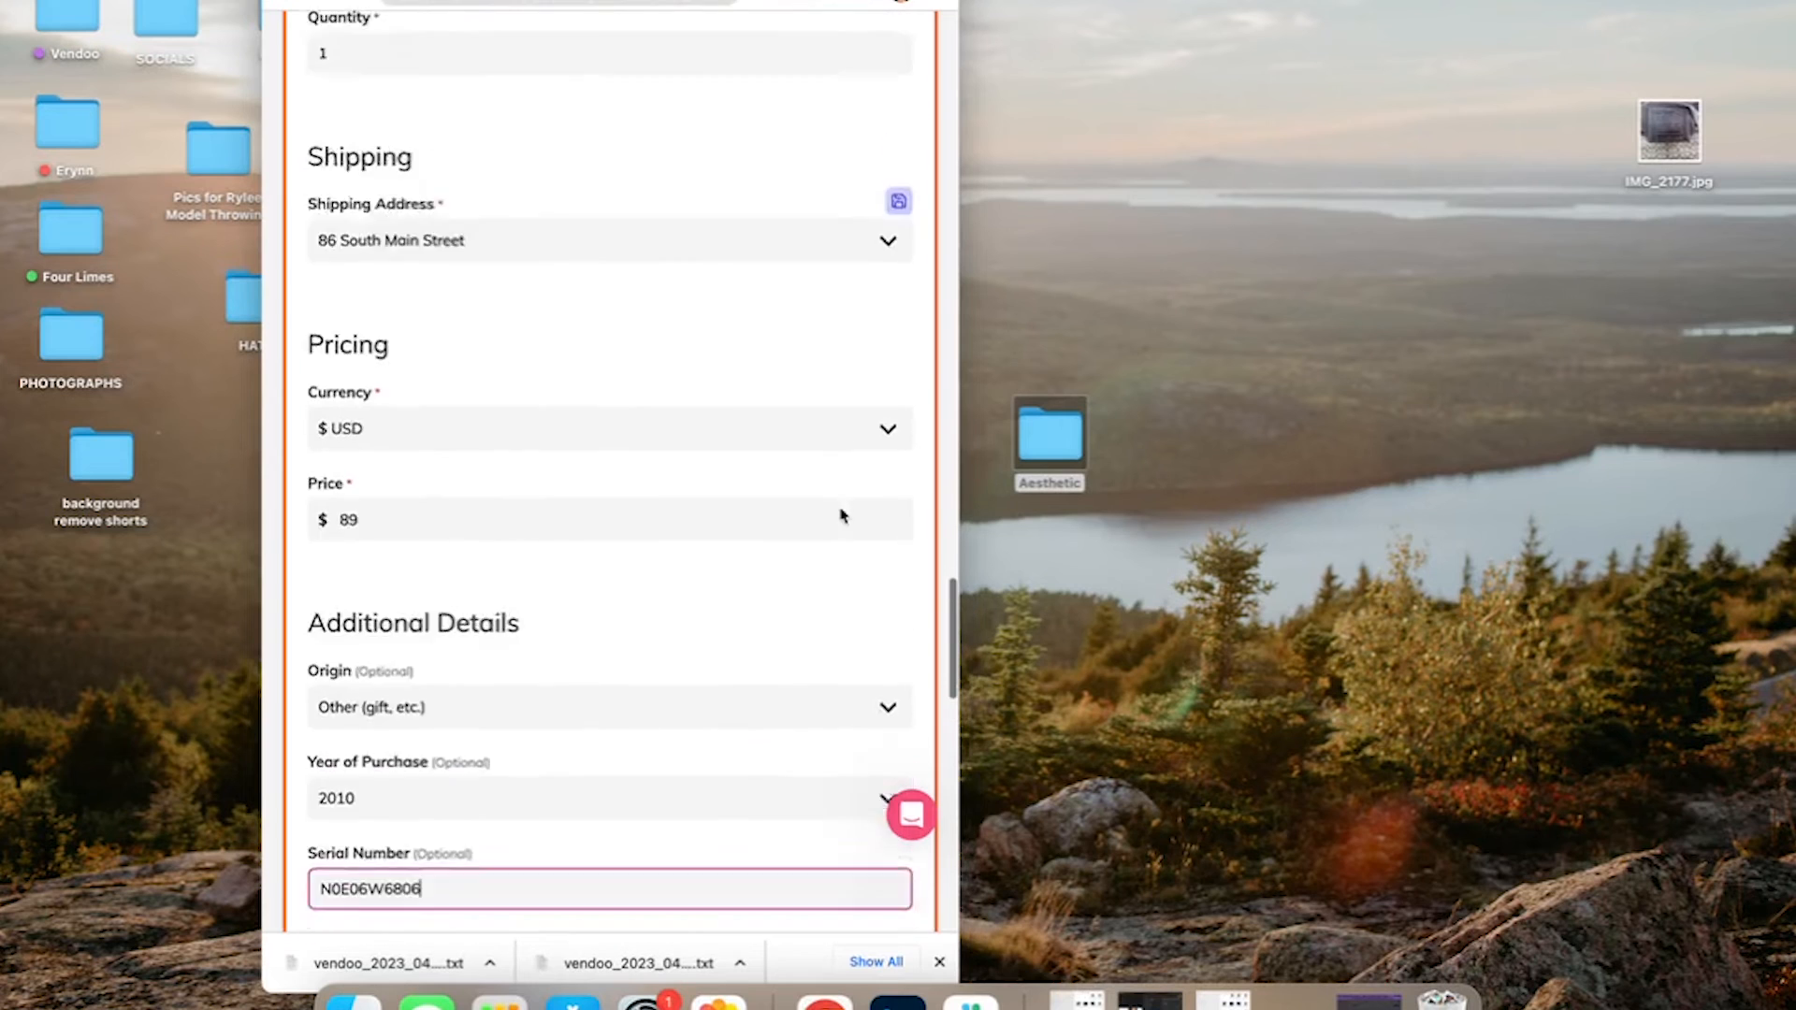
scroll(843, 517, down, 5)
scroll(843, 517, down, 1)
drag(1670, 131, 736, 362)
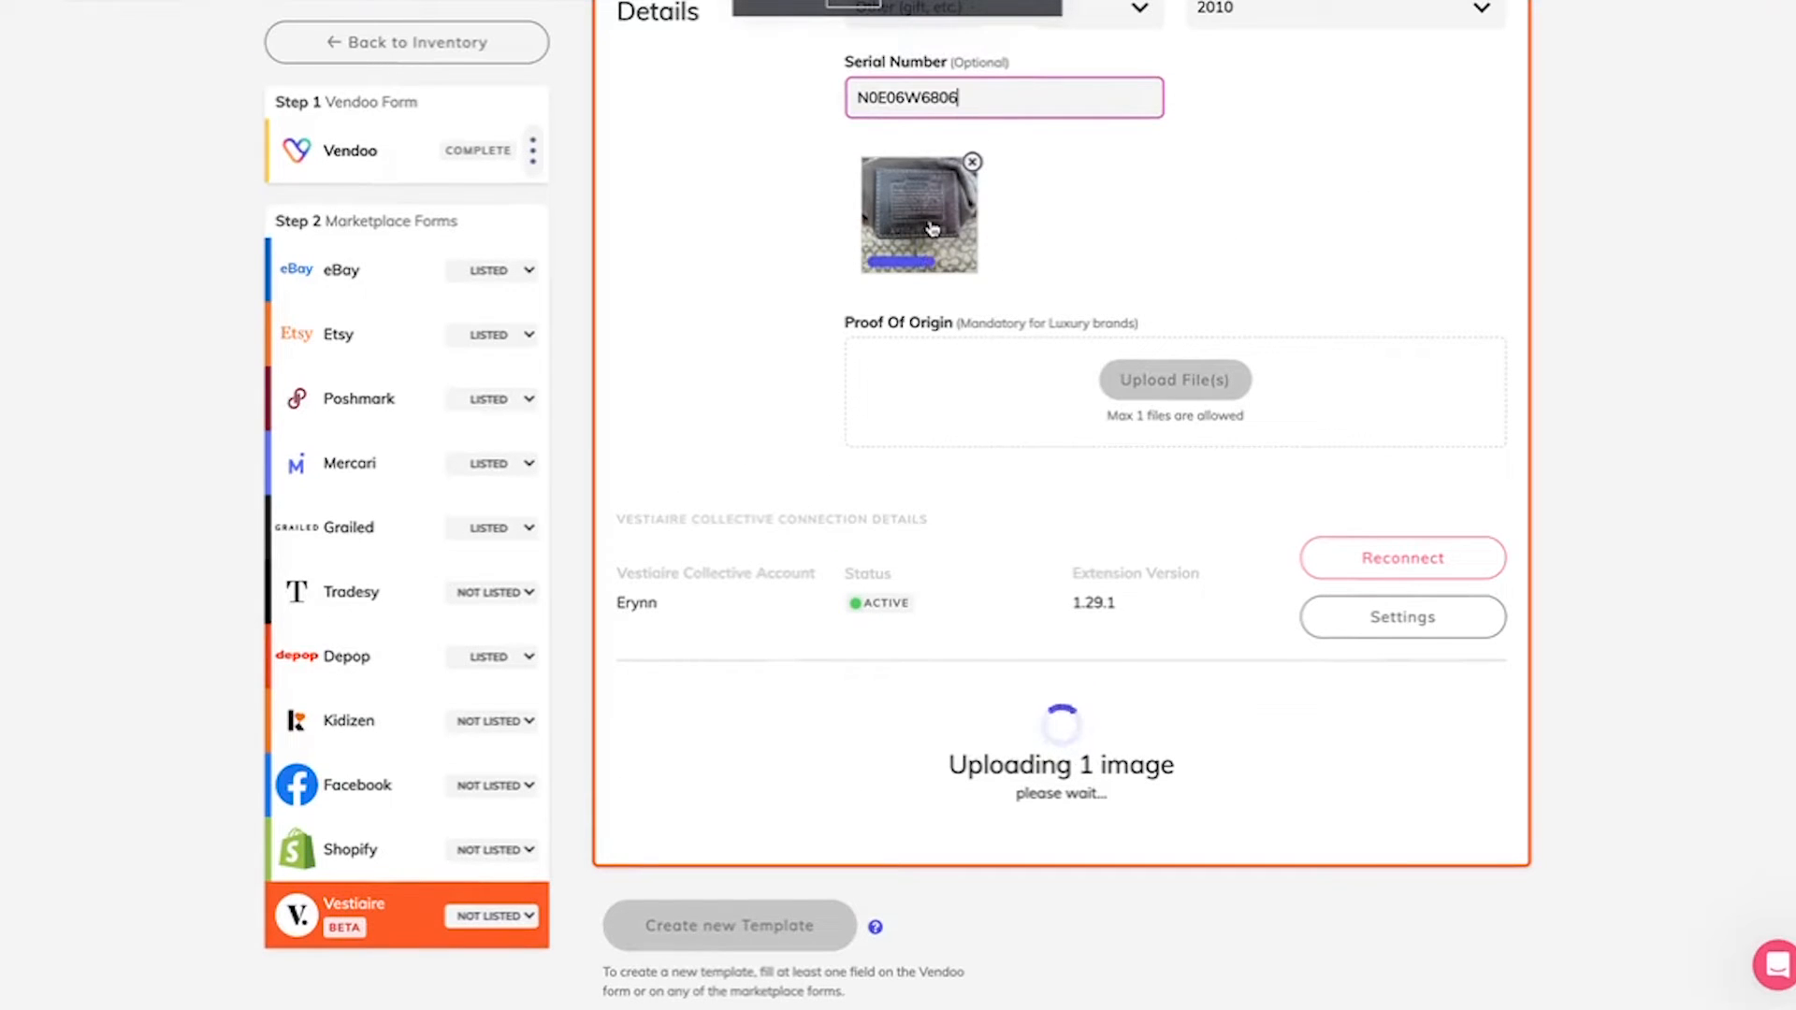
Step: Set the category details' sub-category to Shoulder bags and the model to Other
scroll(931, 228, up, 1)
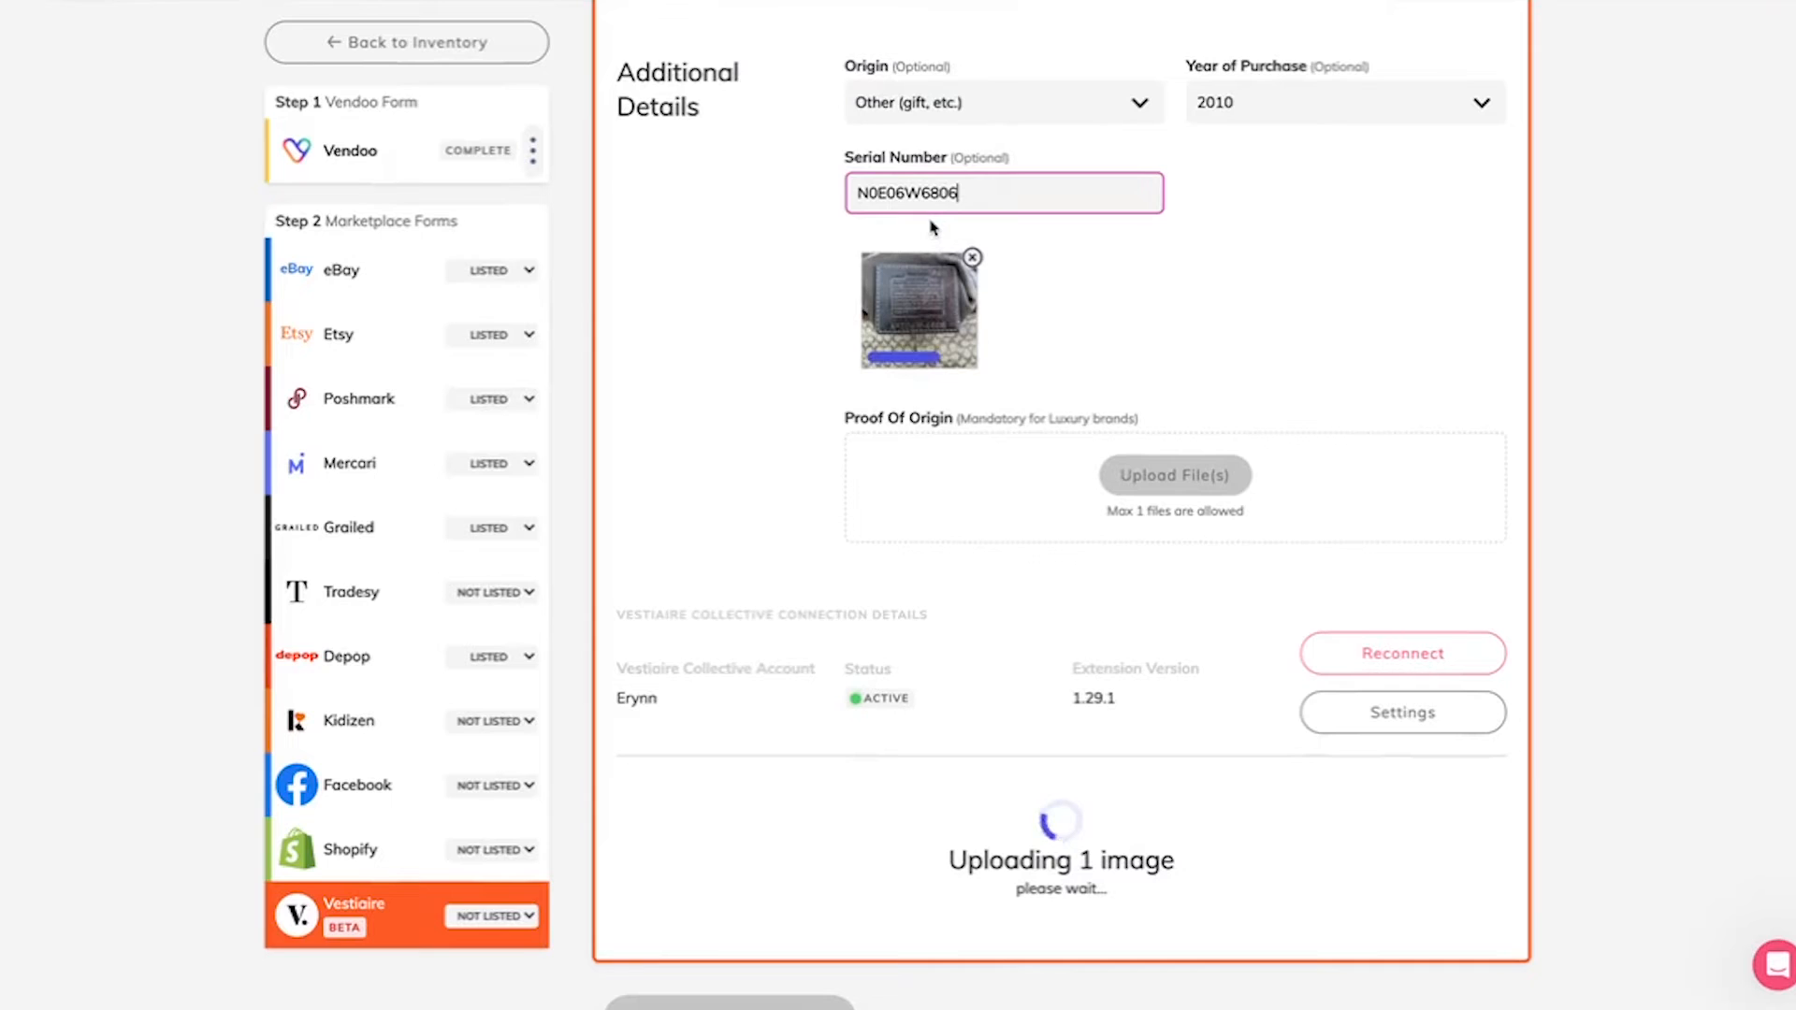
scroll(931, 227, up, 2)
scroll(931, 227, down, 2)
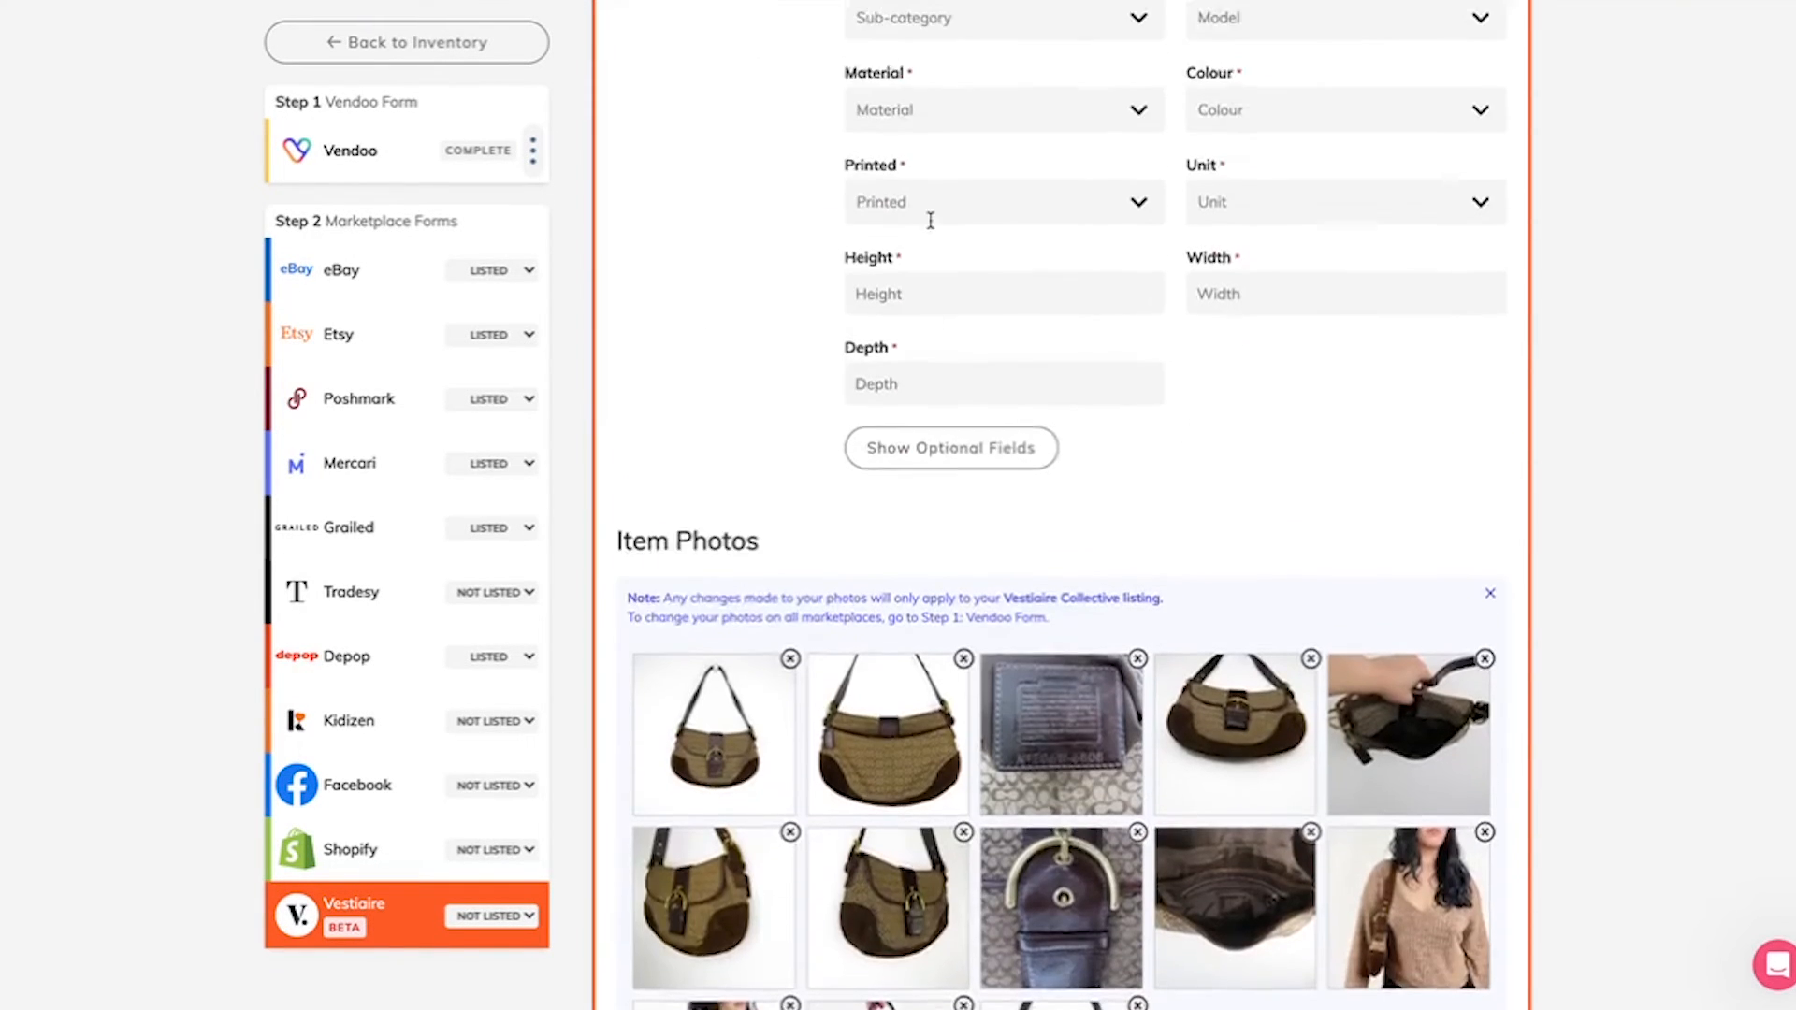
scroll(931, 225, up, 3)
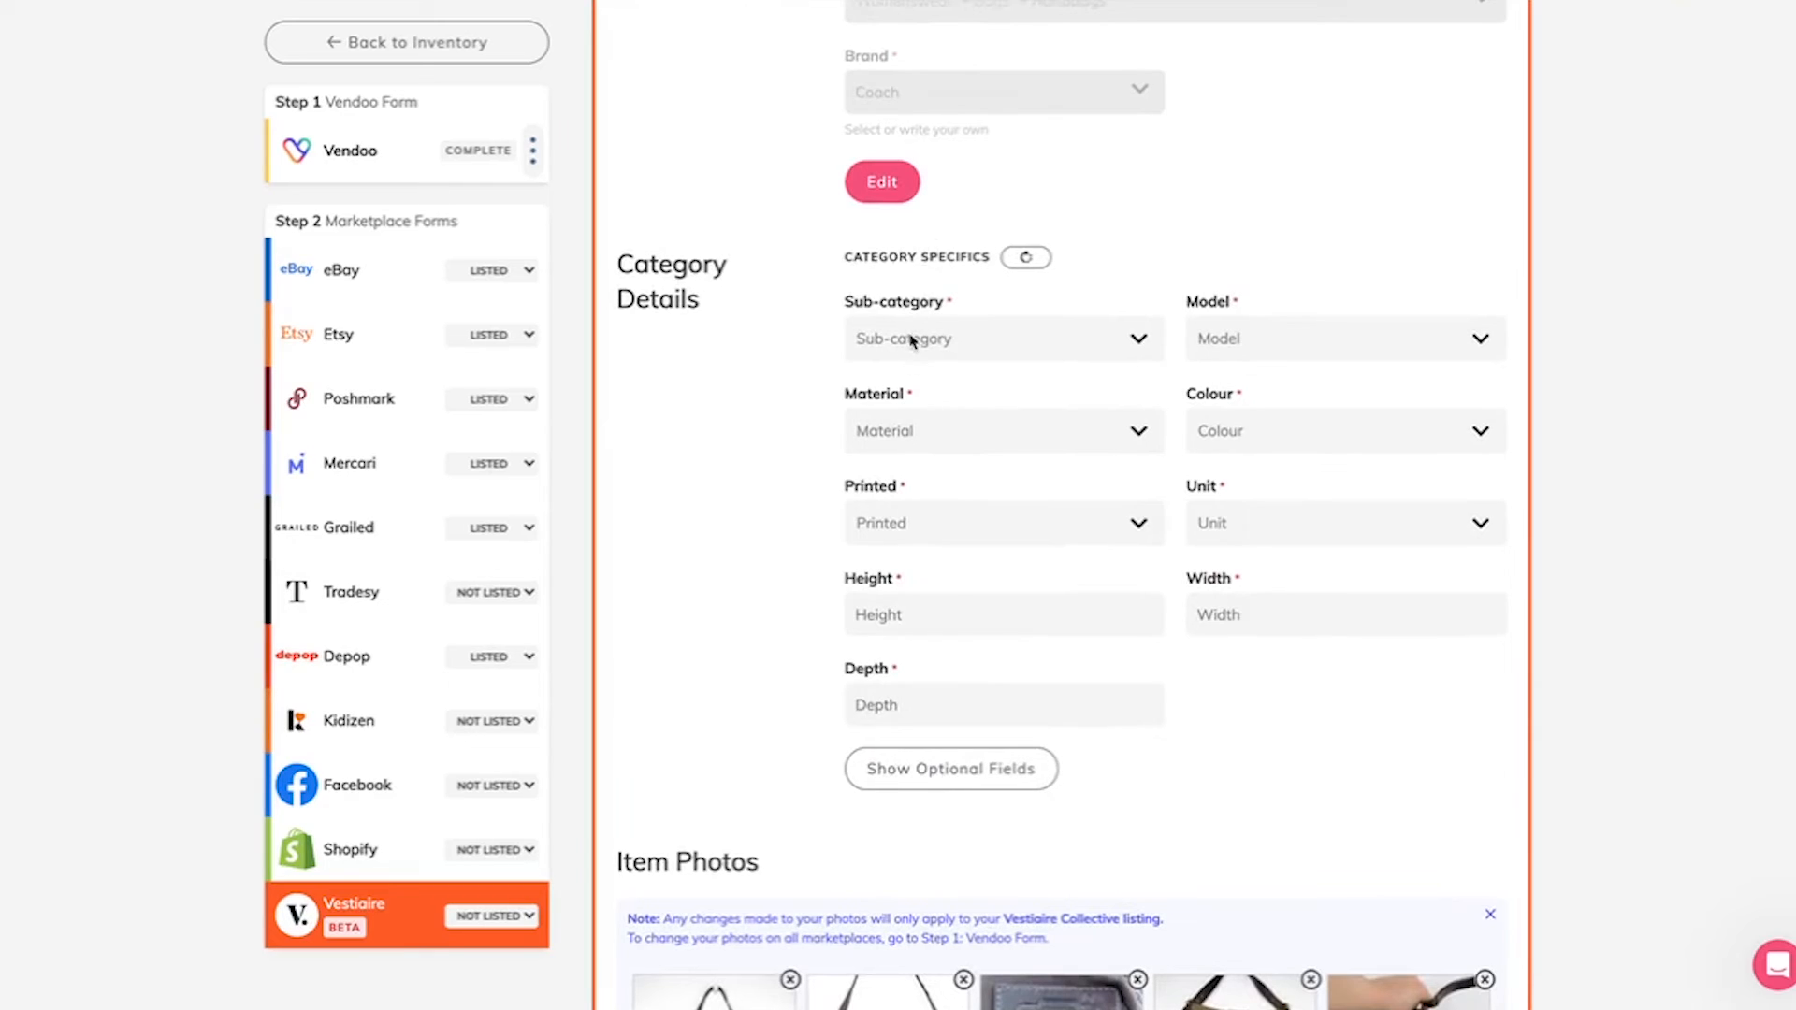
click(912, 341)
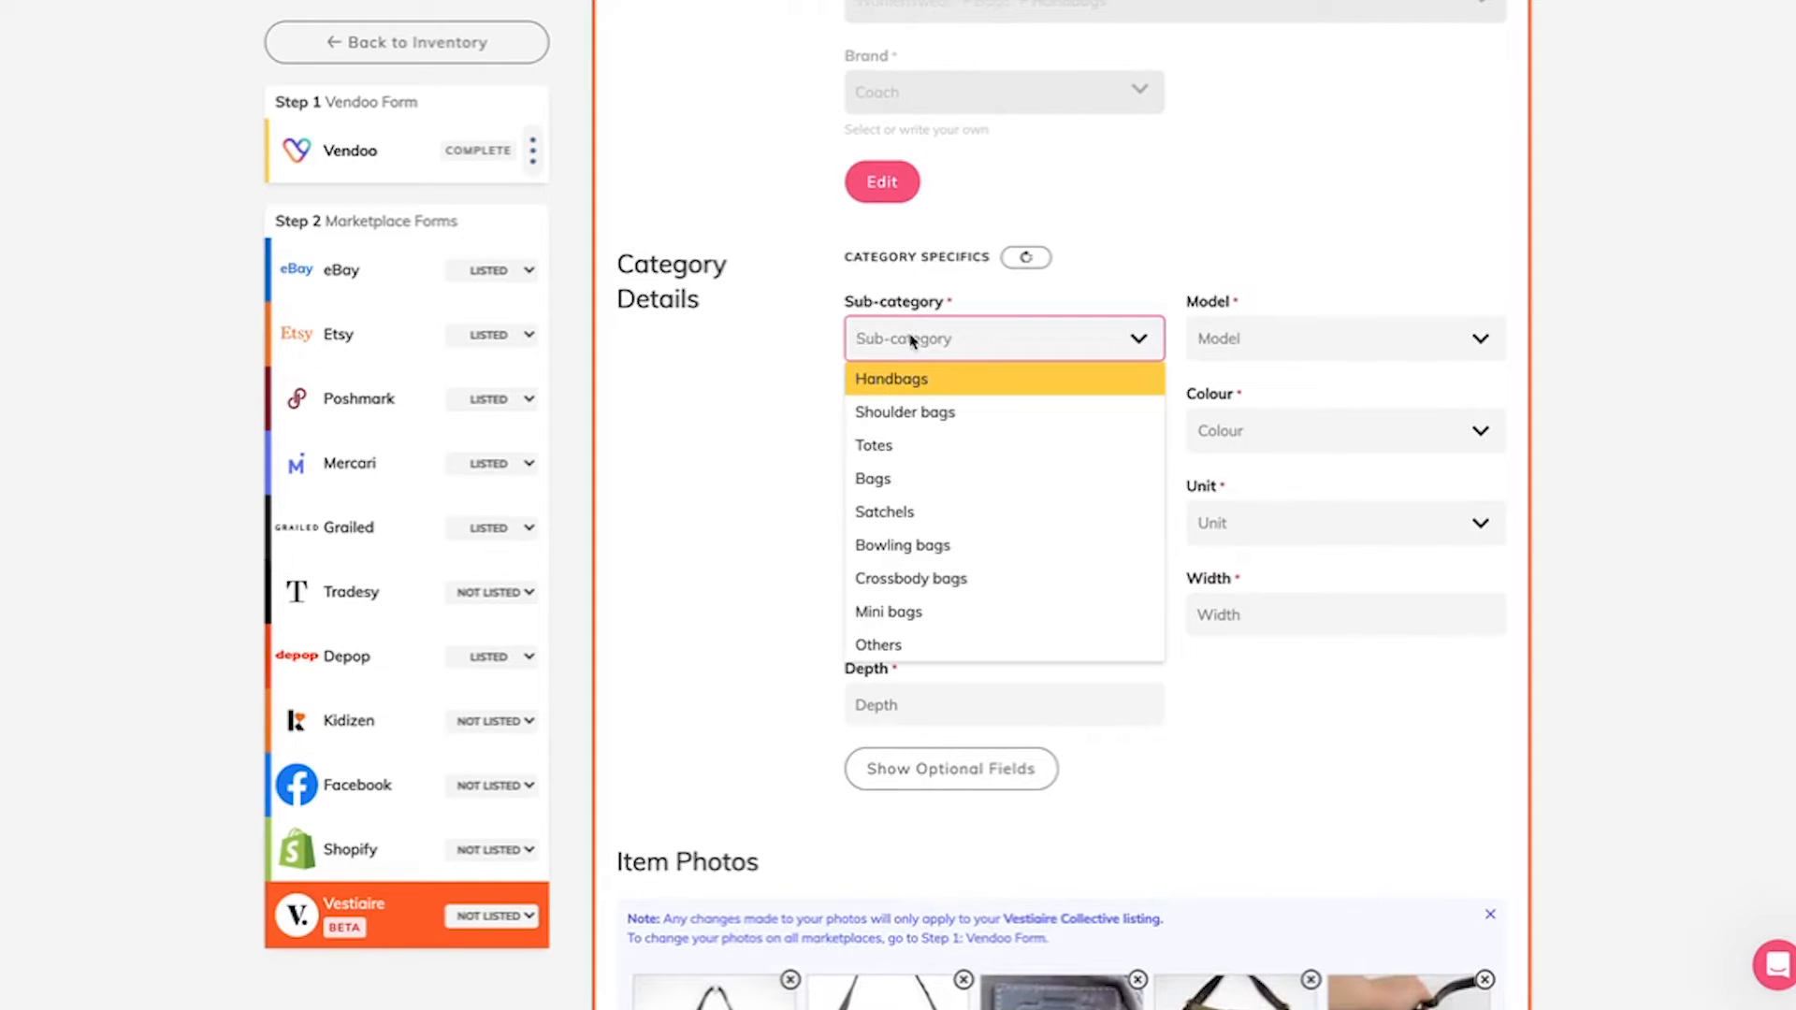
click(908, 412)
click(1285, 337)
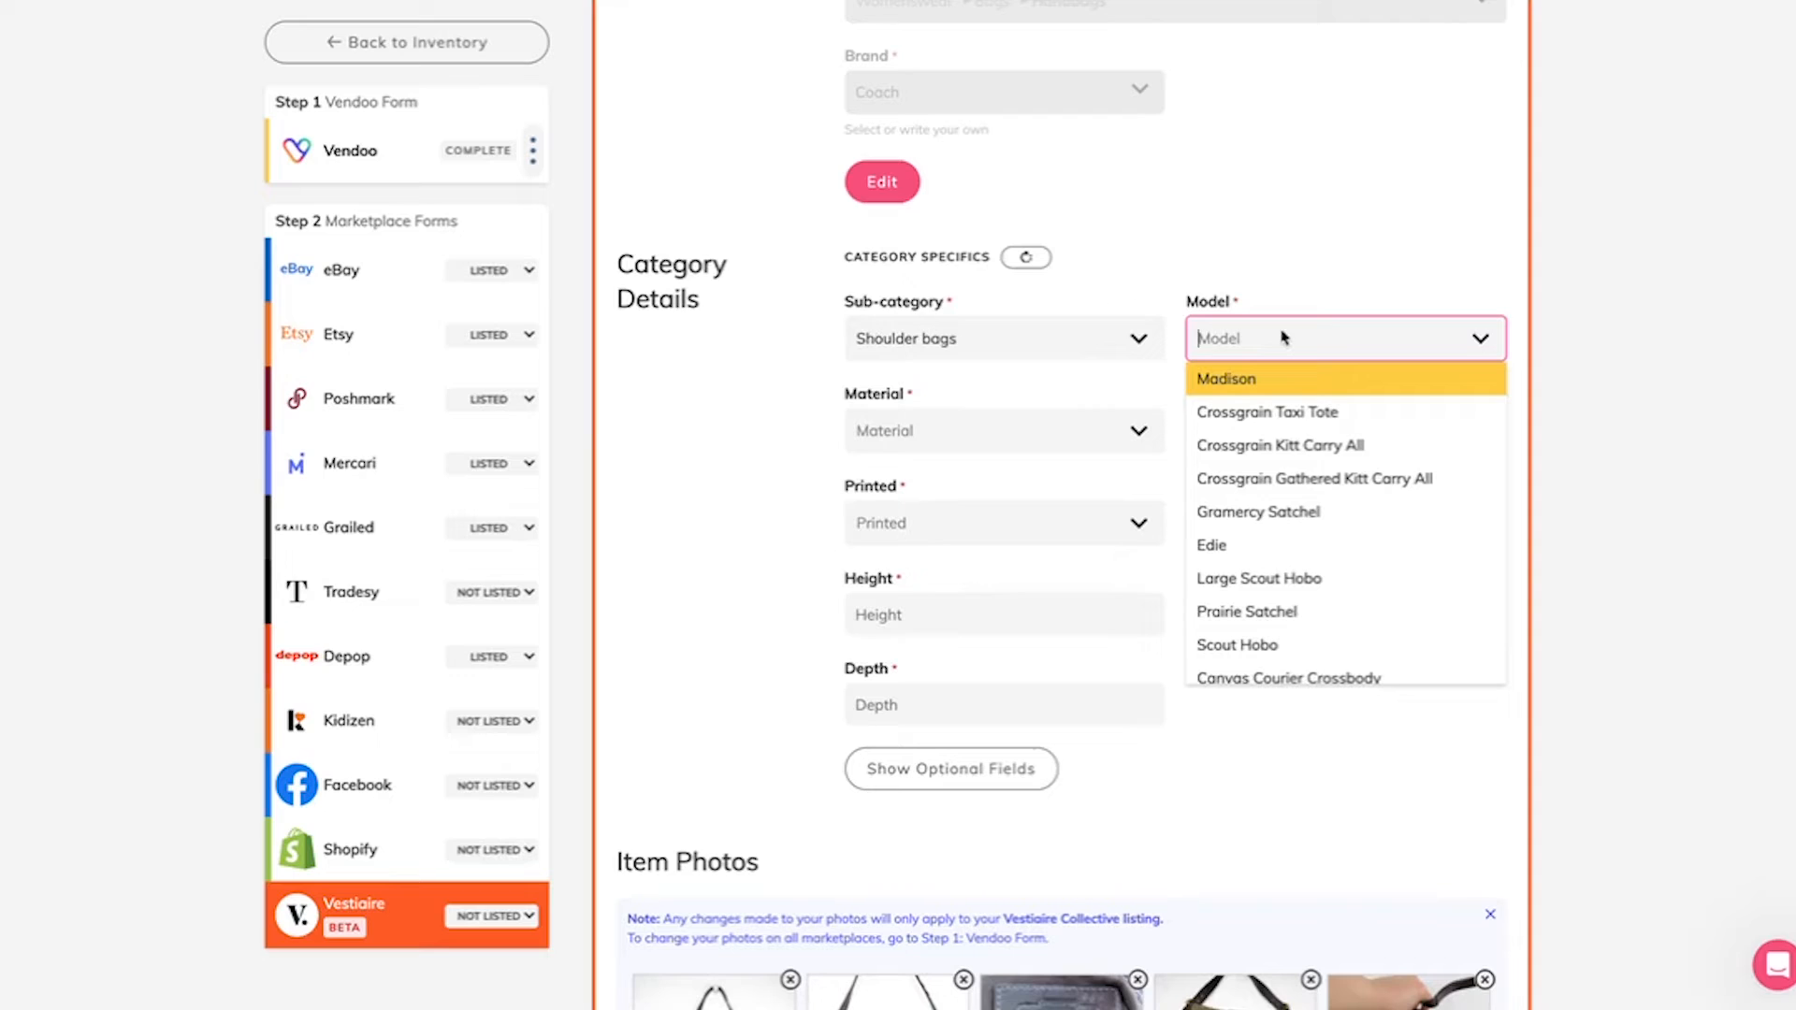
text(OTH)
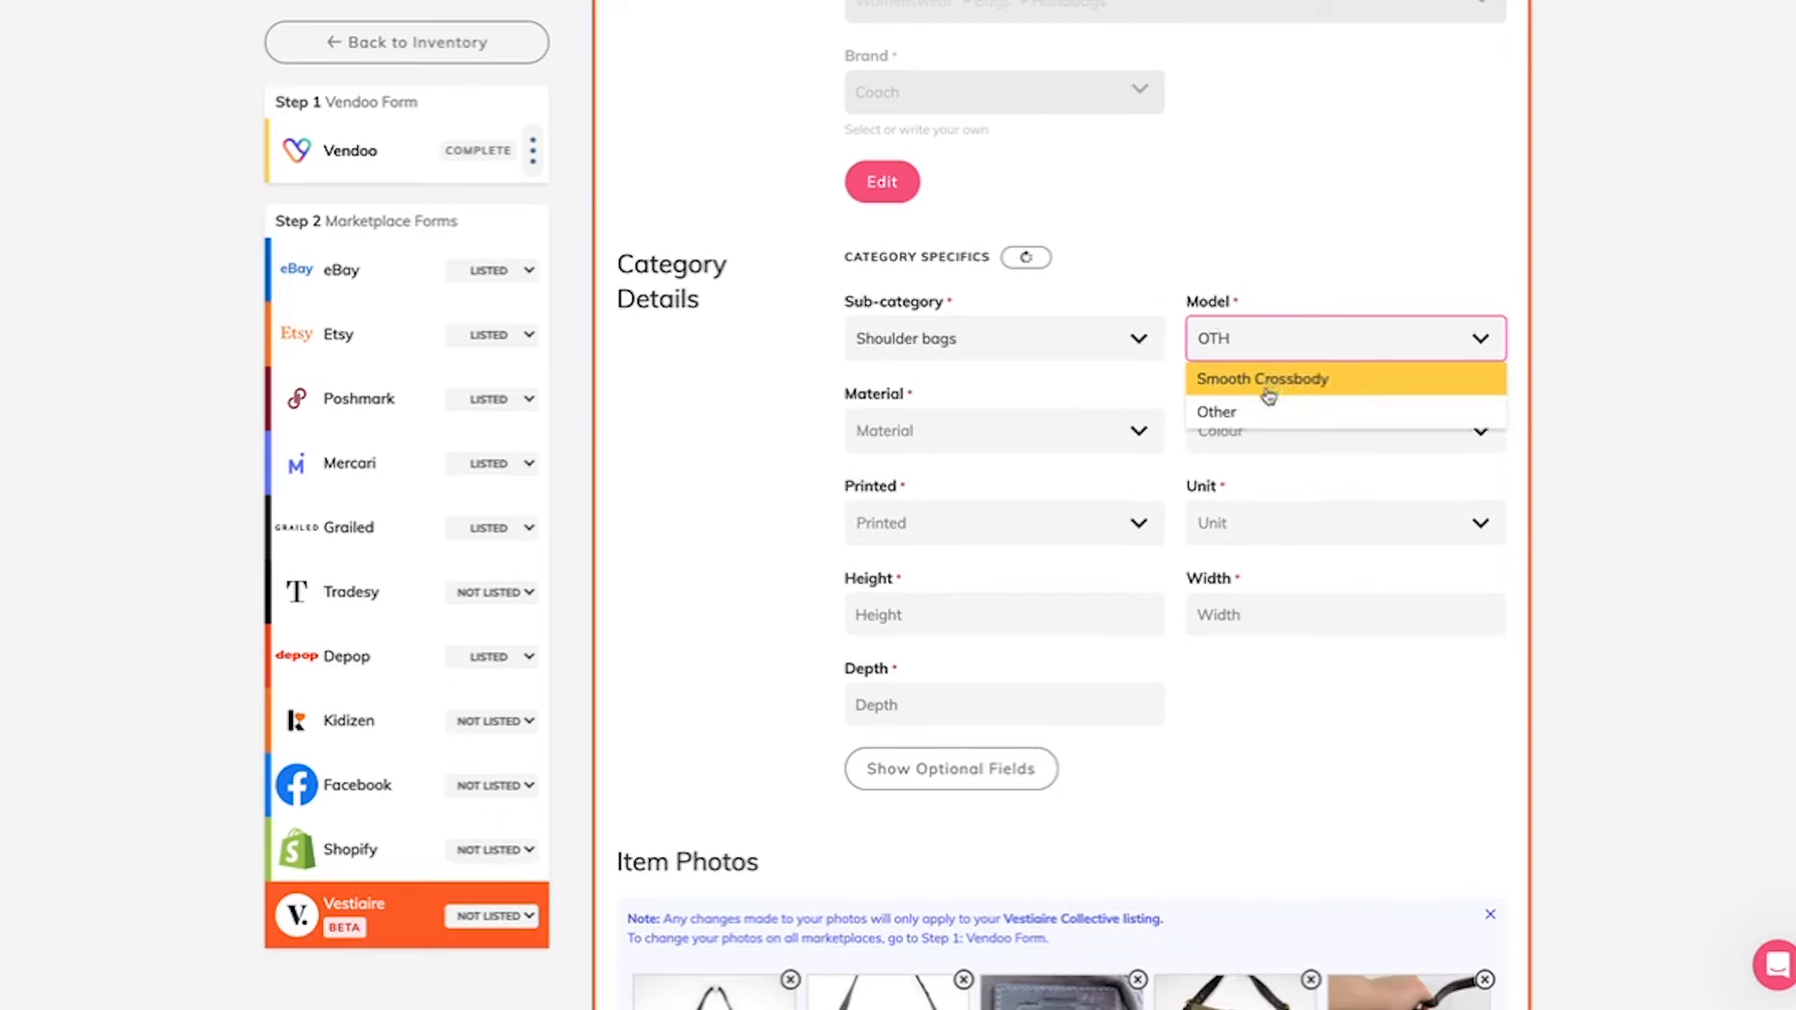
click(1236, 413)
Step: Set the bag's material to Leather and its colour to Brown
click(985, 431)
text(LE)
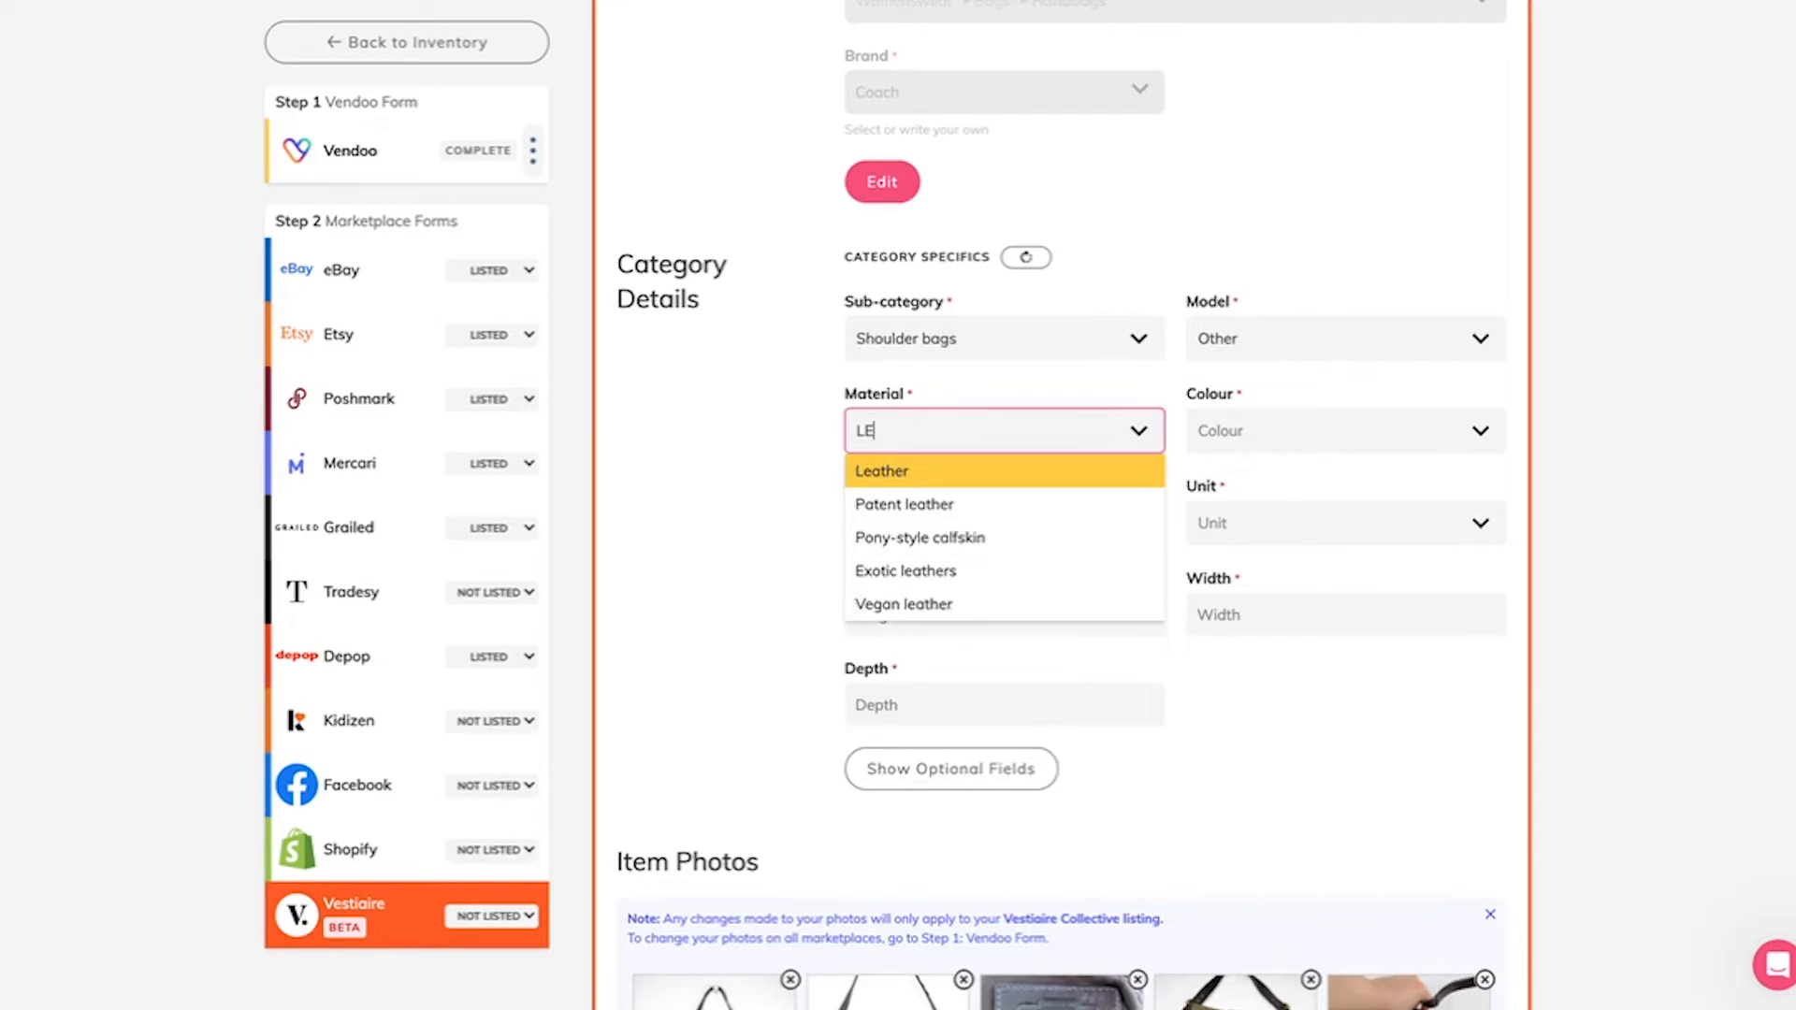
text(A)
click(952, 476)
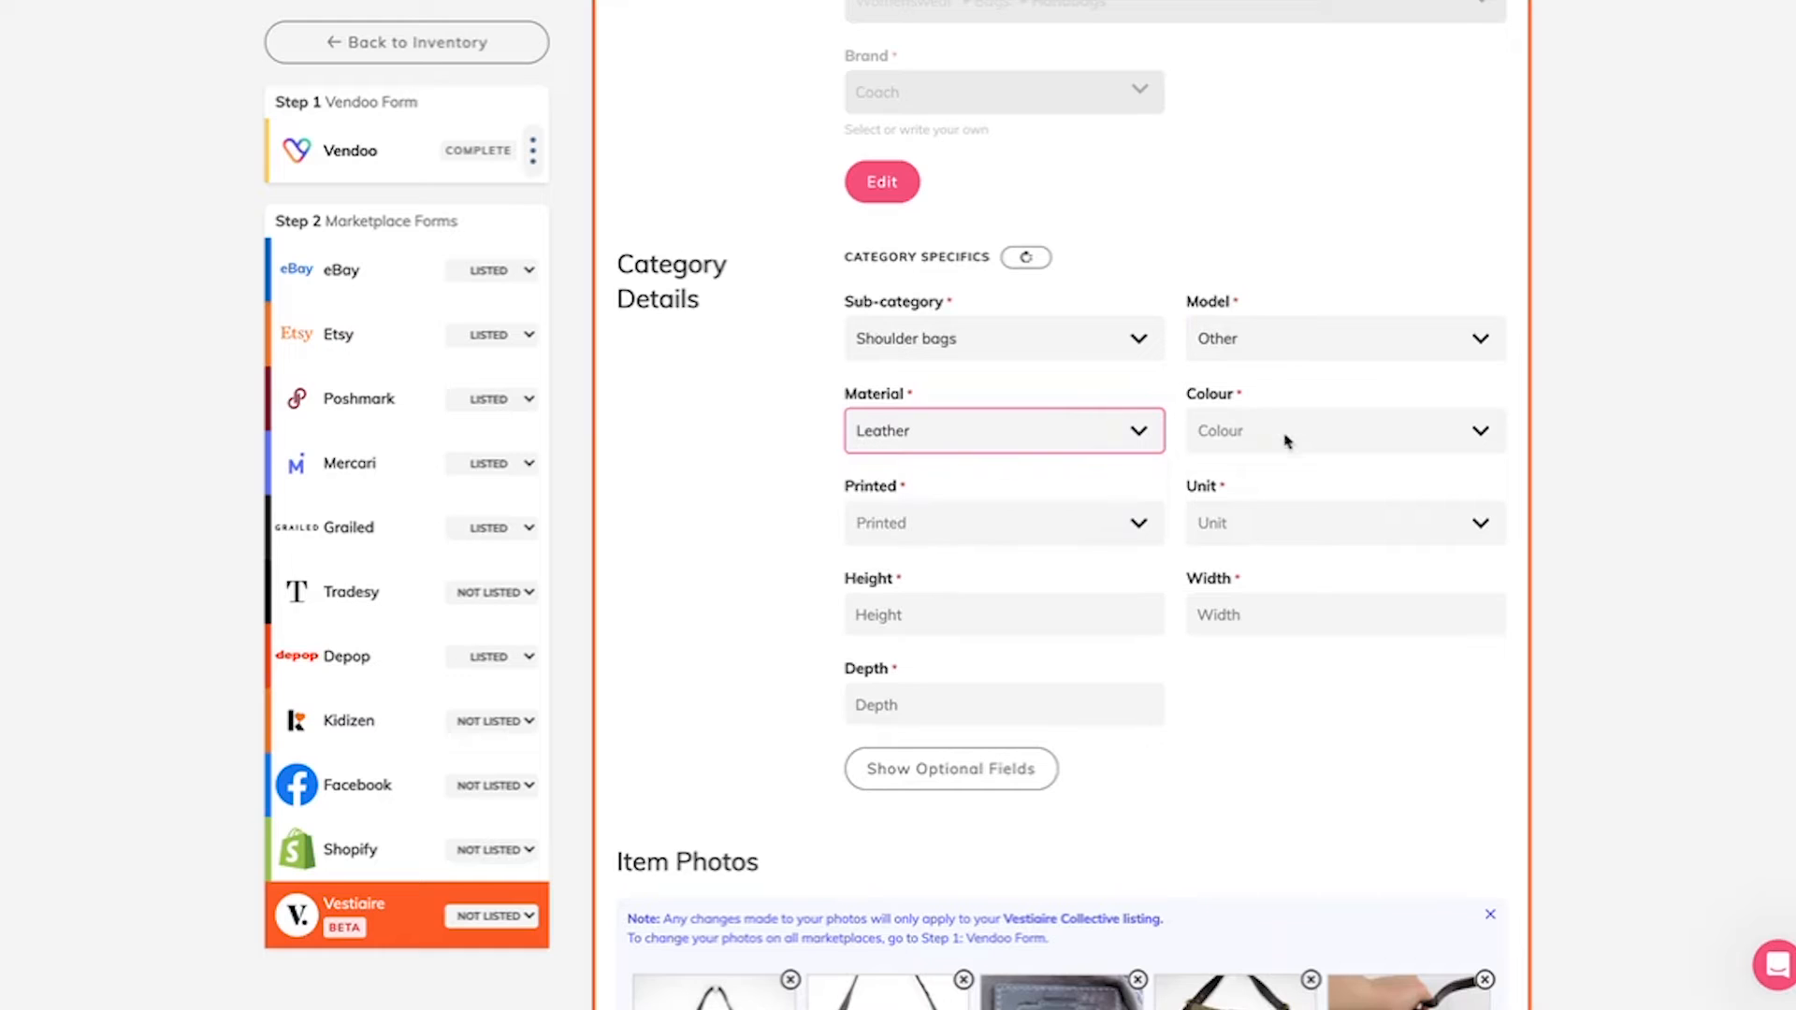
click(1286, 440)
text(BRO)
key(Return)
Step: Set the bag's print to Other and the measurement unit to in
key(Tab)
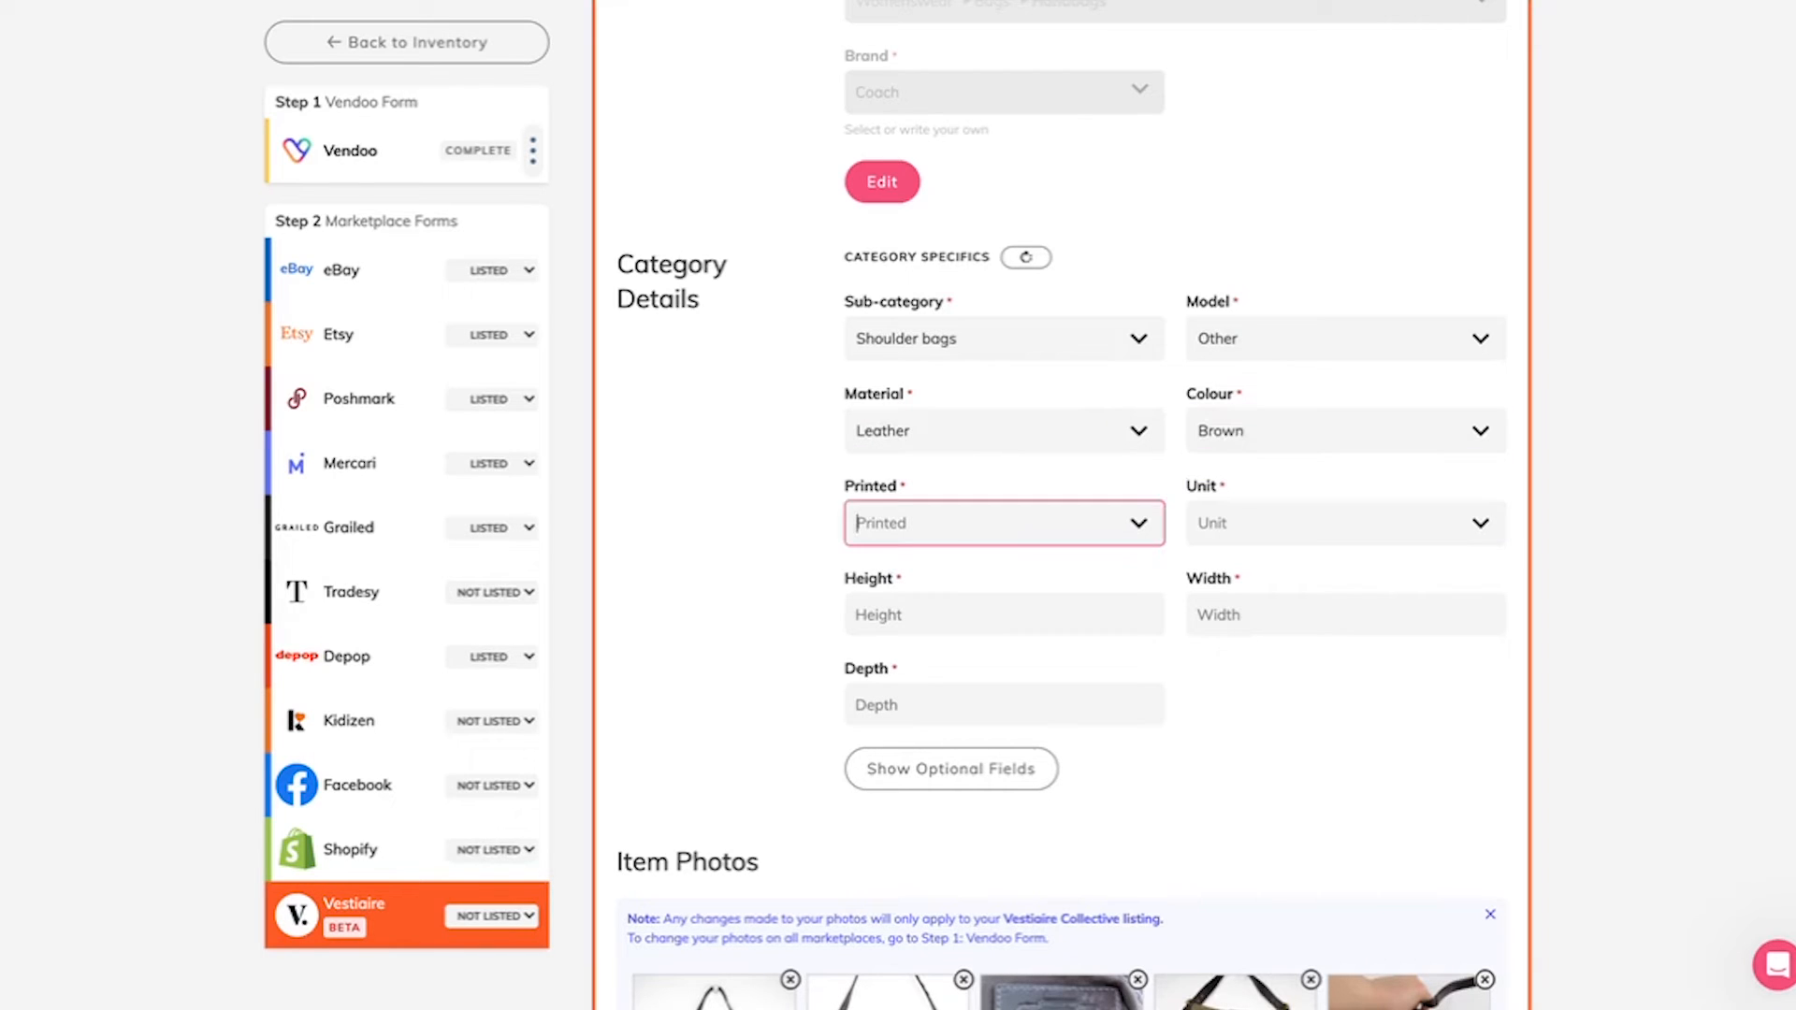
text(LO)
key(BackSpace)
key(BackSpace)
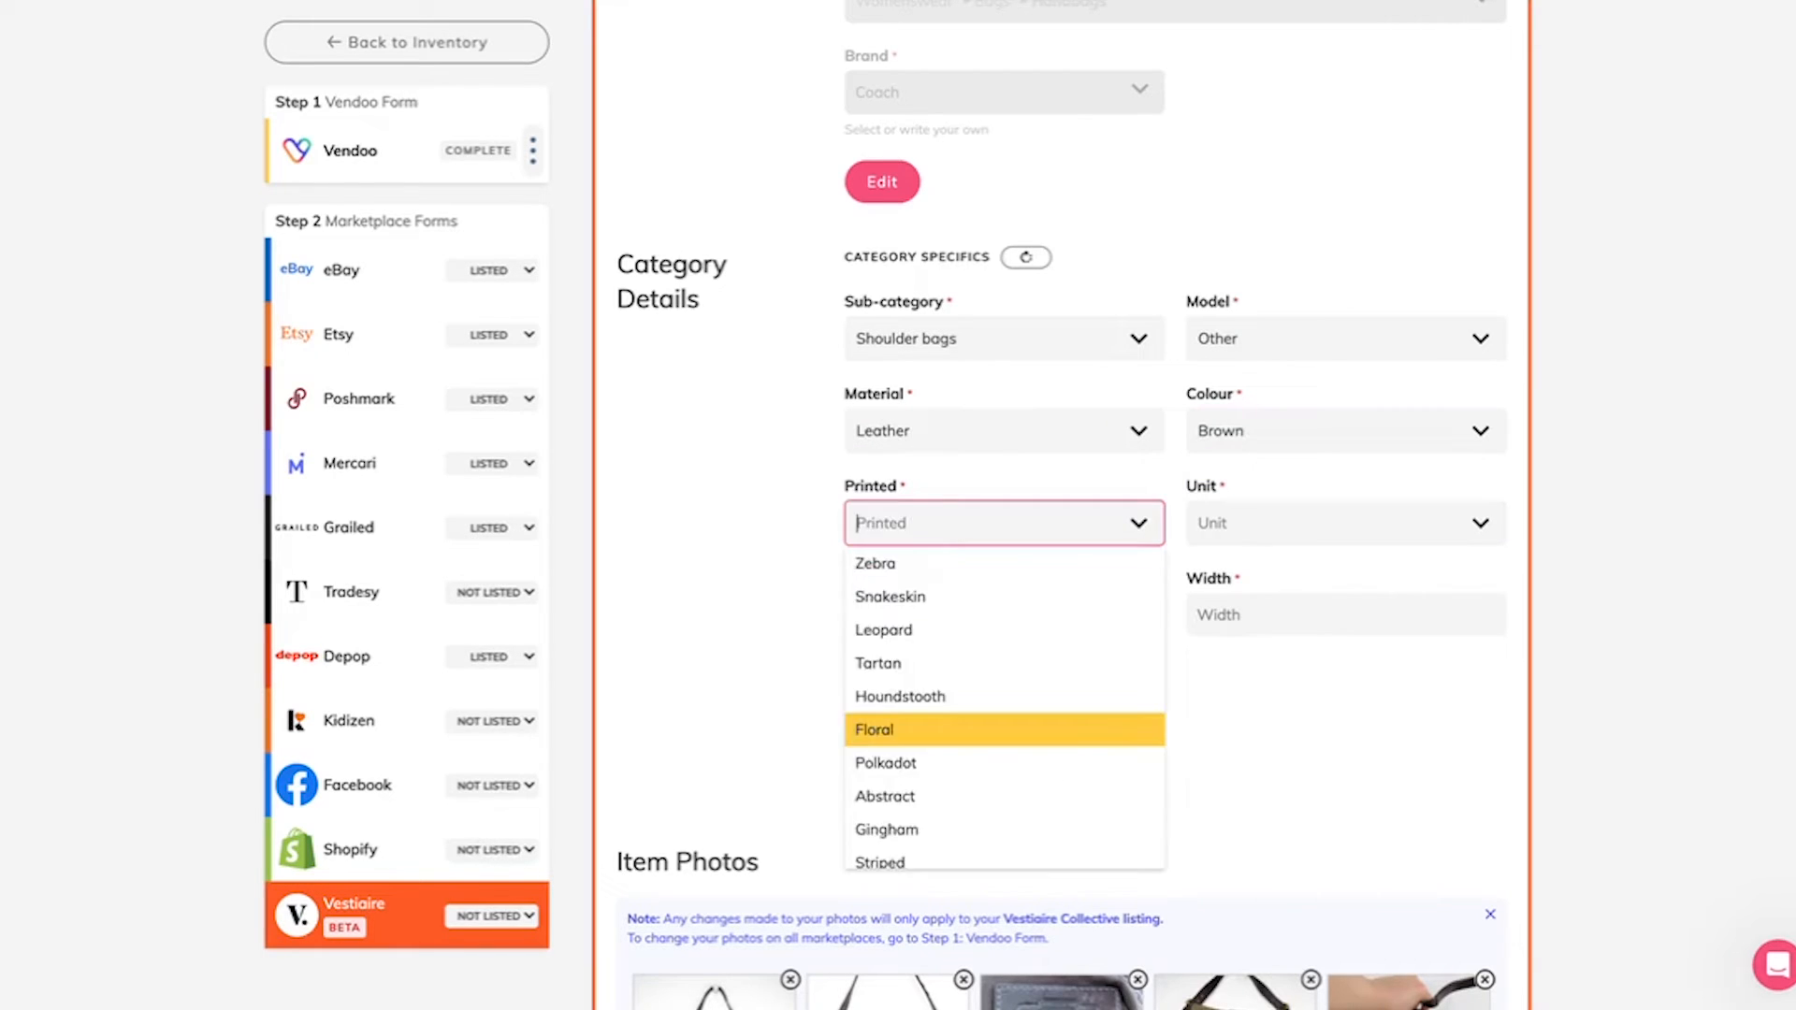
text(OTH)
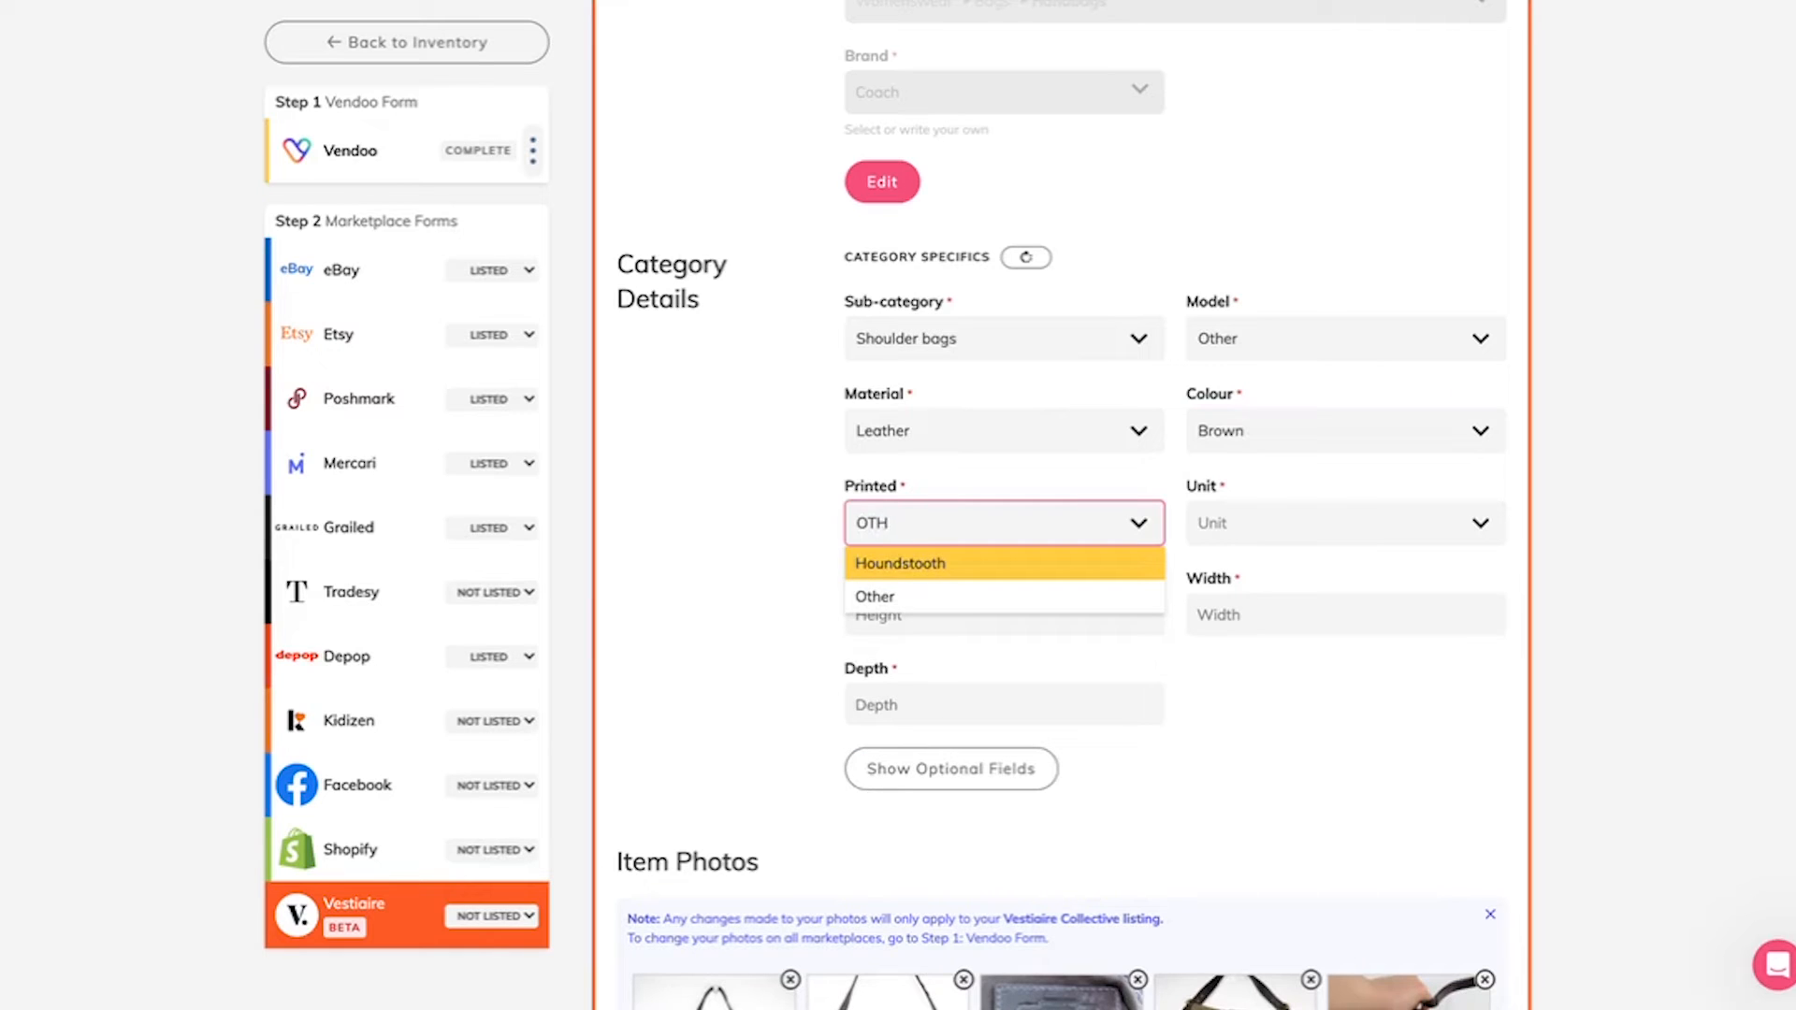
key(Down)
key(Tab)
text(in)
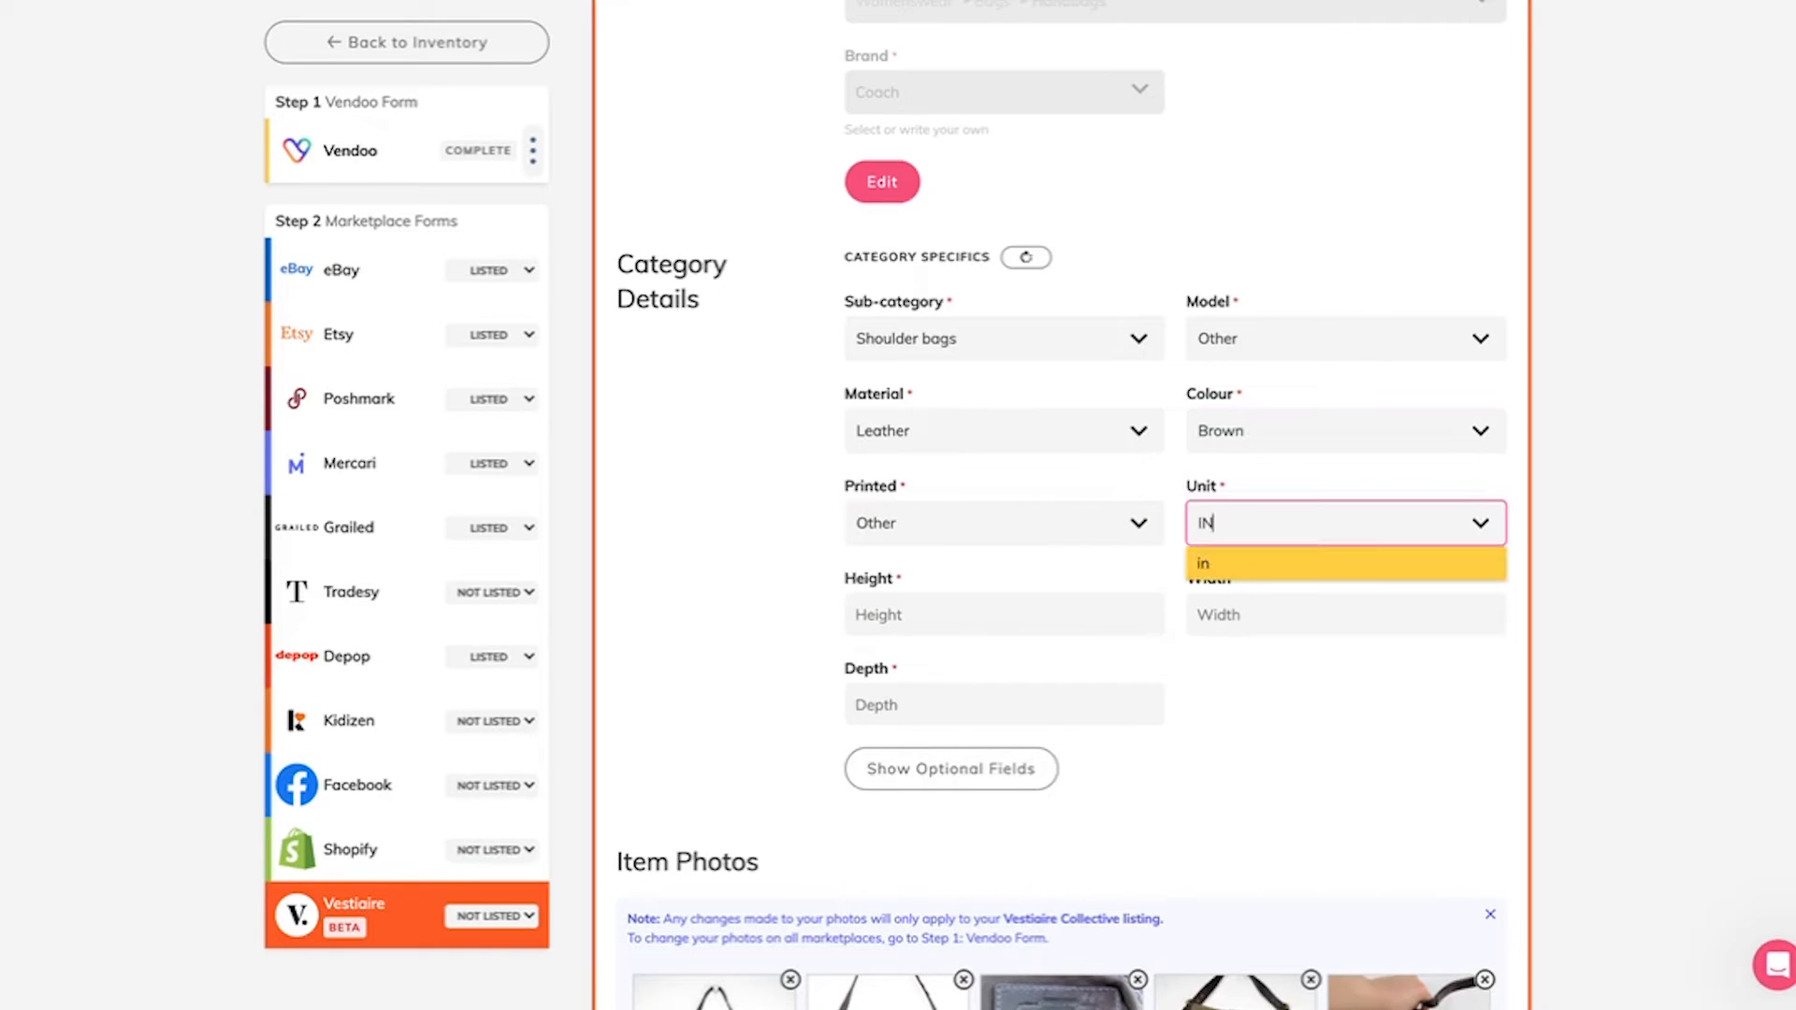
key(Return)
Step: Look up the measurements in the item description and set the bag's height to 7.5 in
key(Tab)
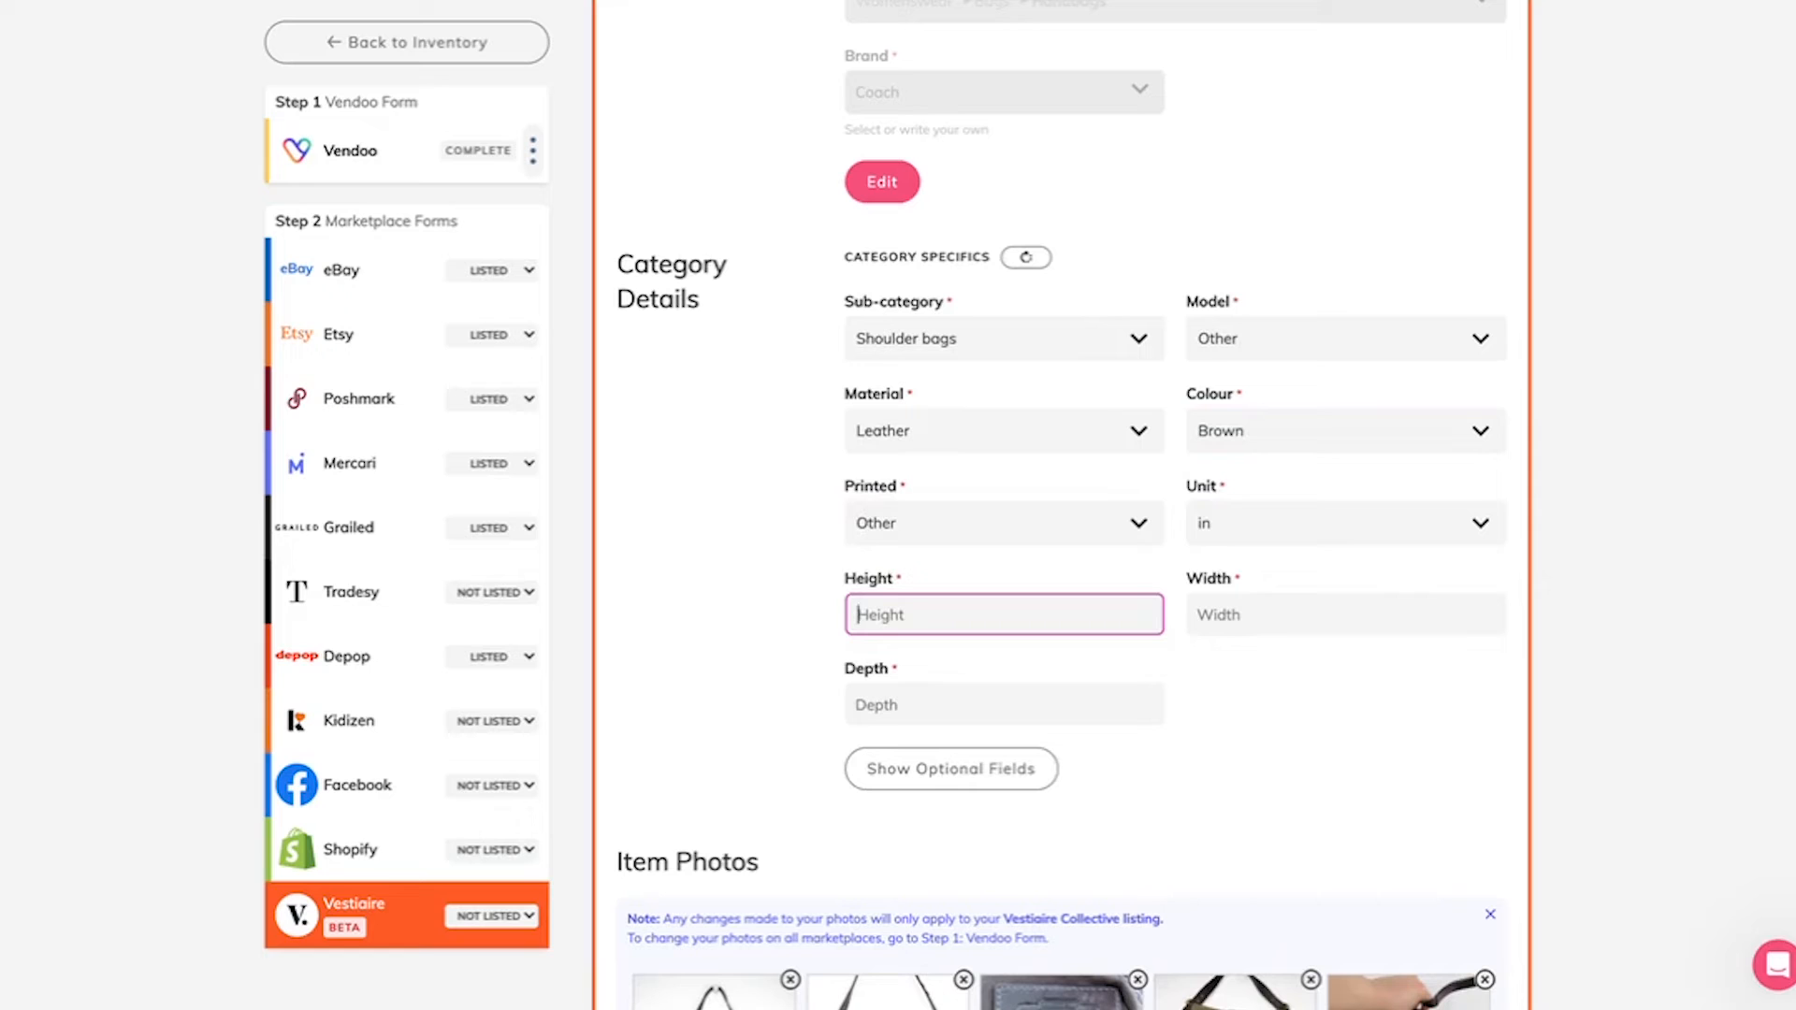
scroll(1175, 403, up, 3)
scroll(1175, 403, down, 20)
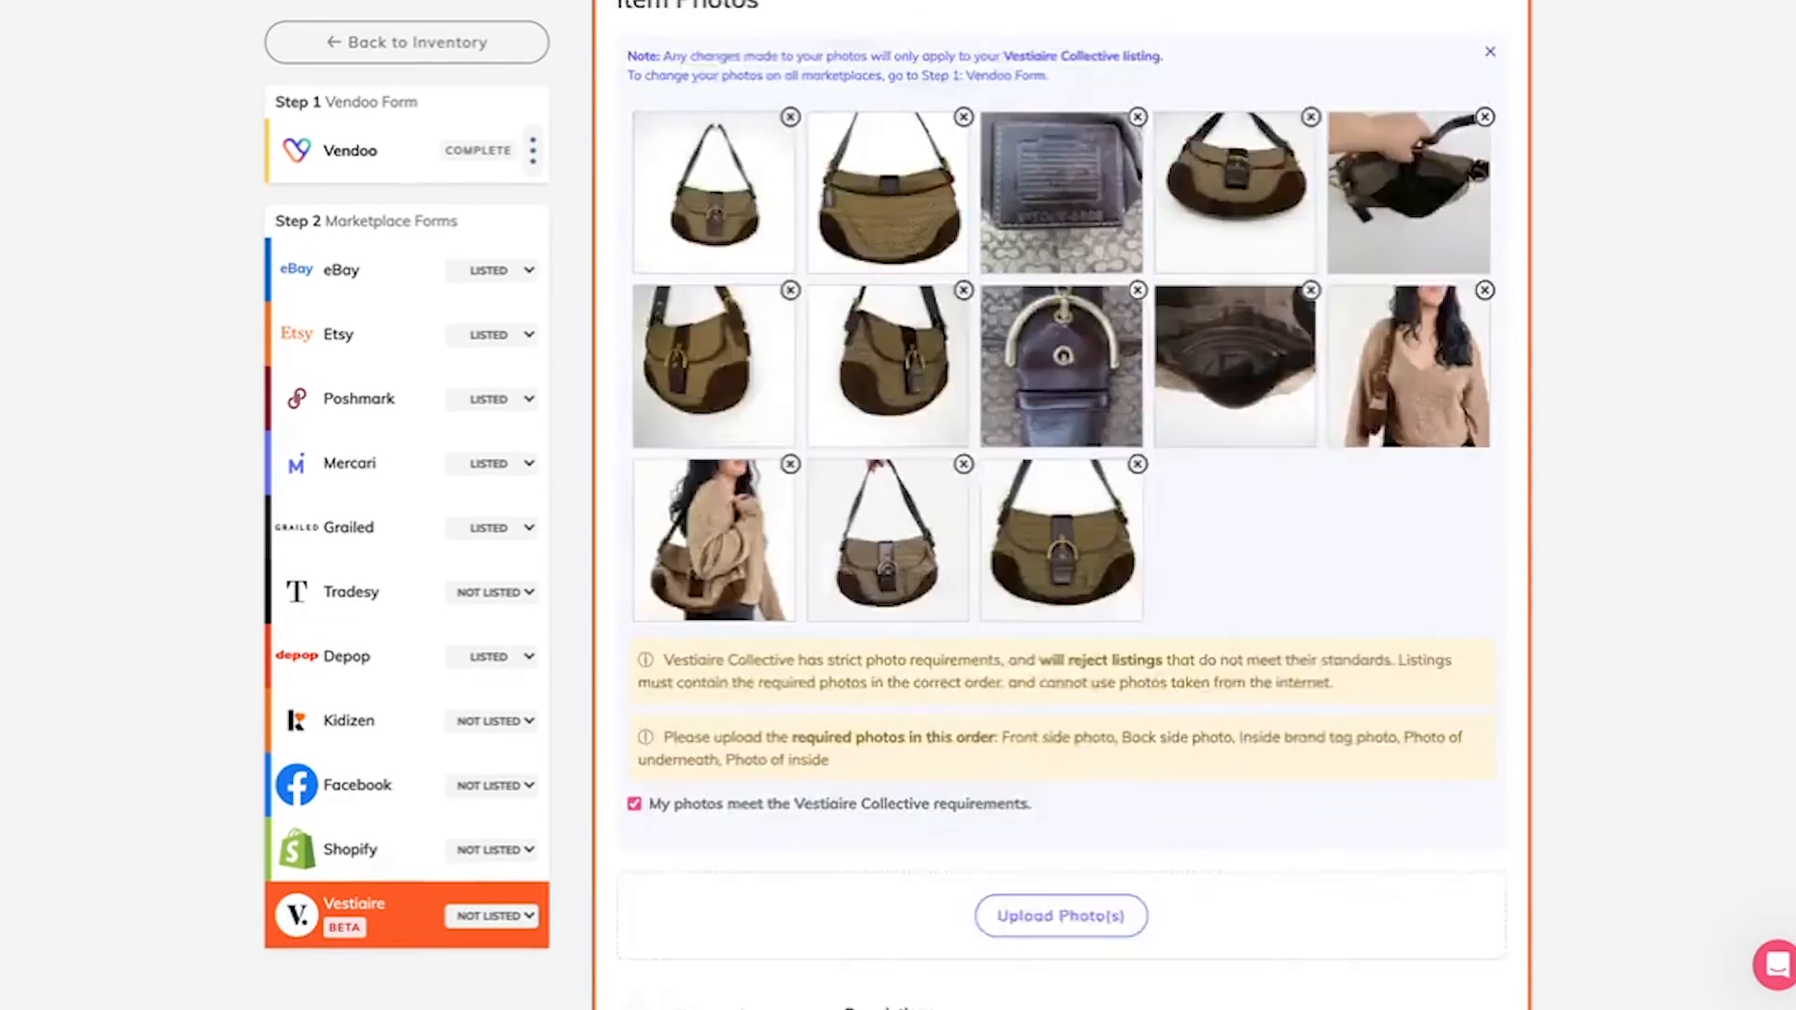
scroll(1294, 398, down, 2)
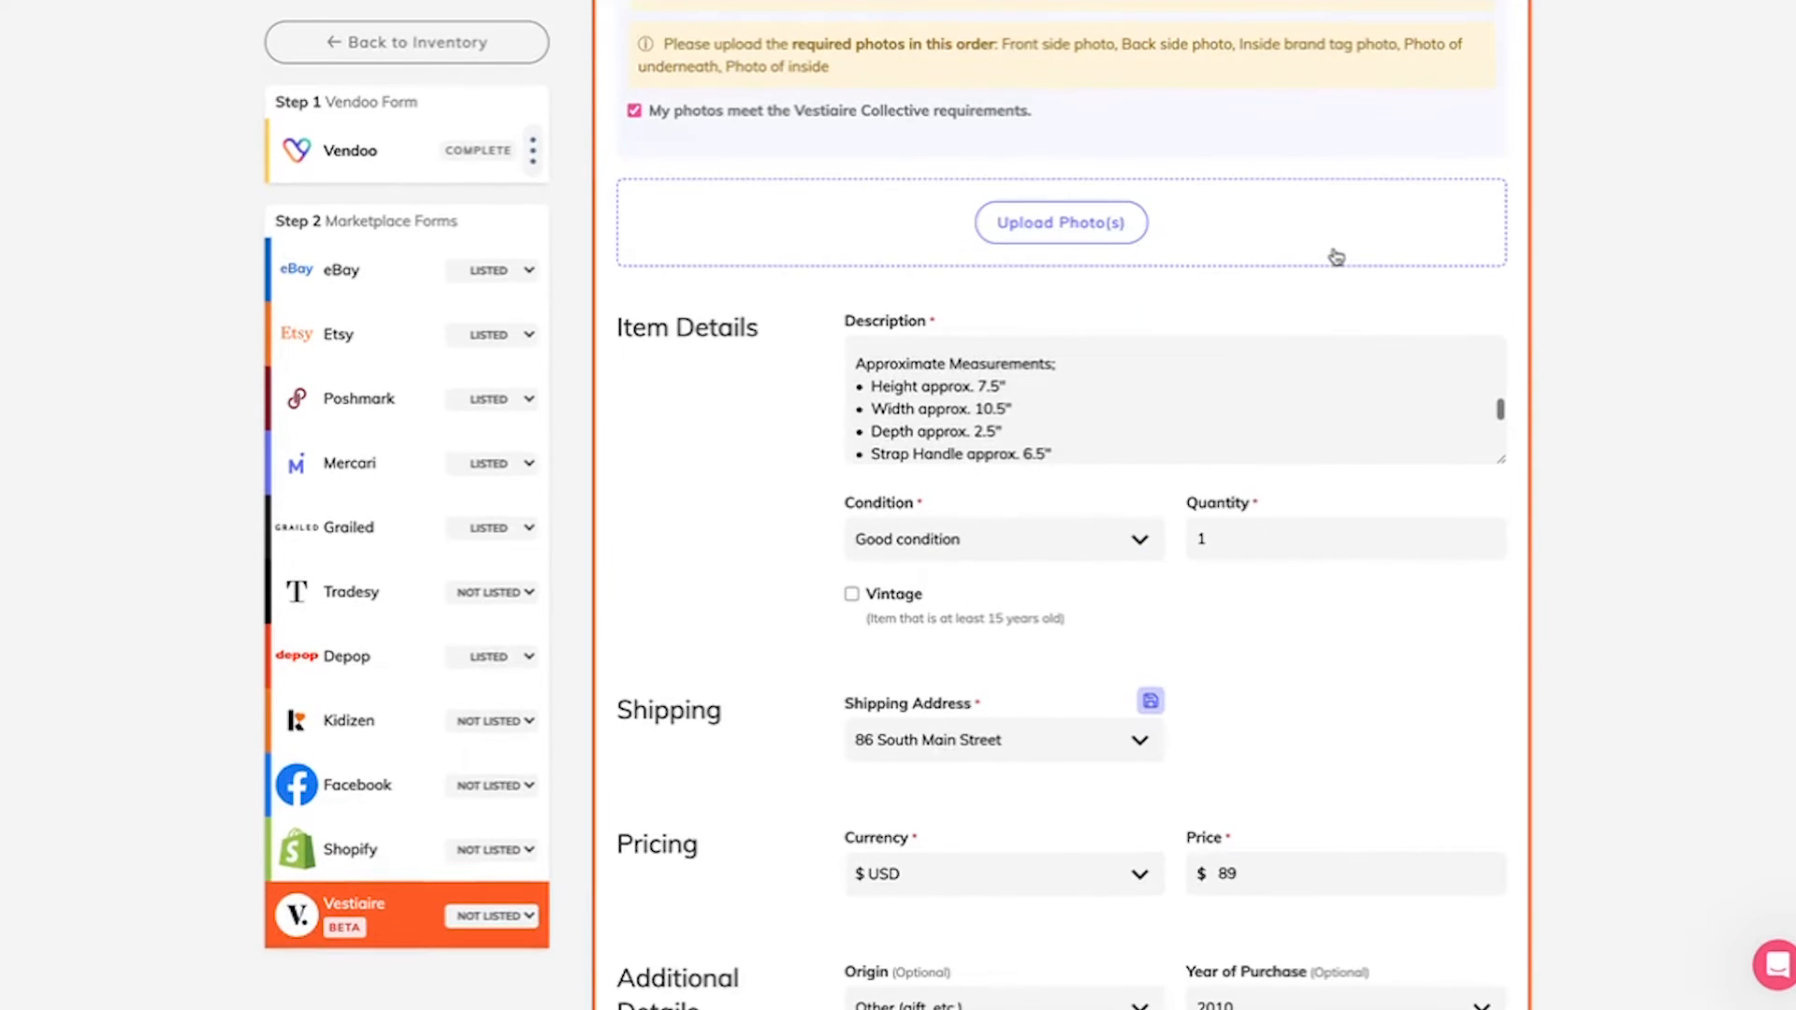
scroll(1336, 257, up, 10)
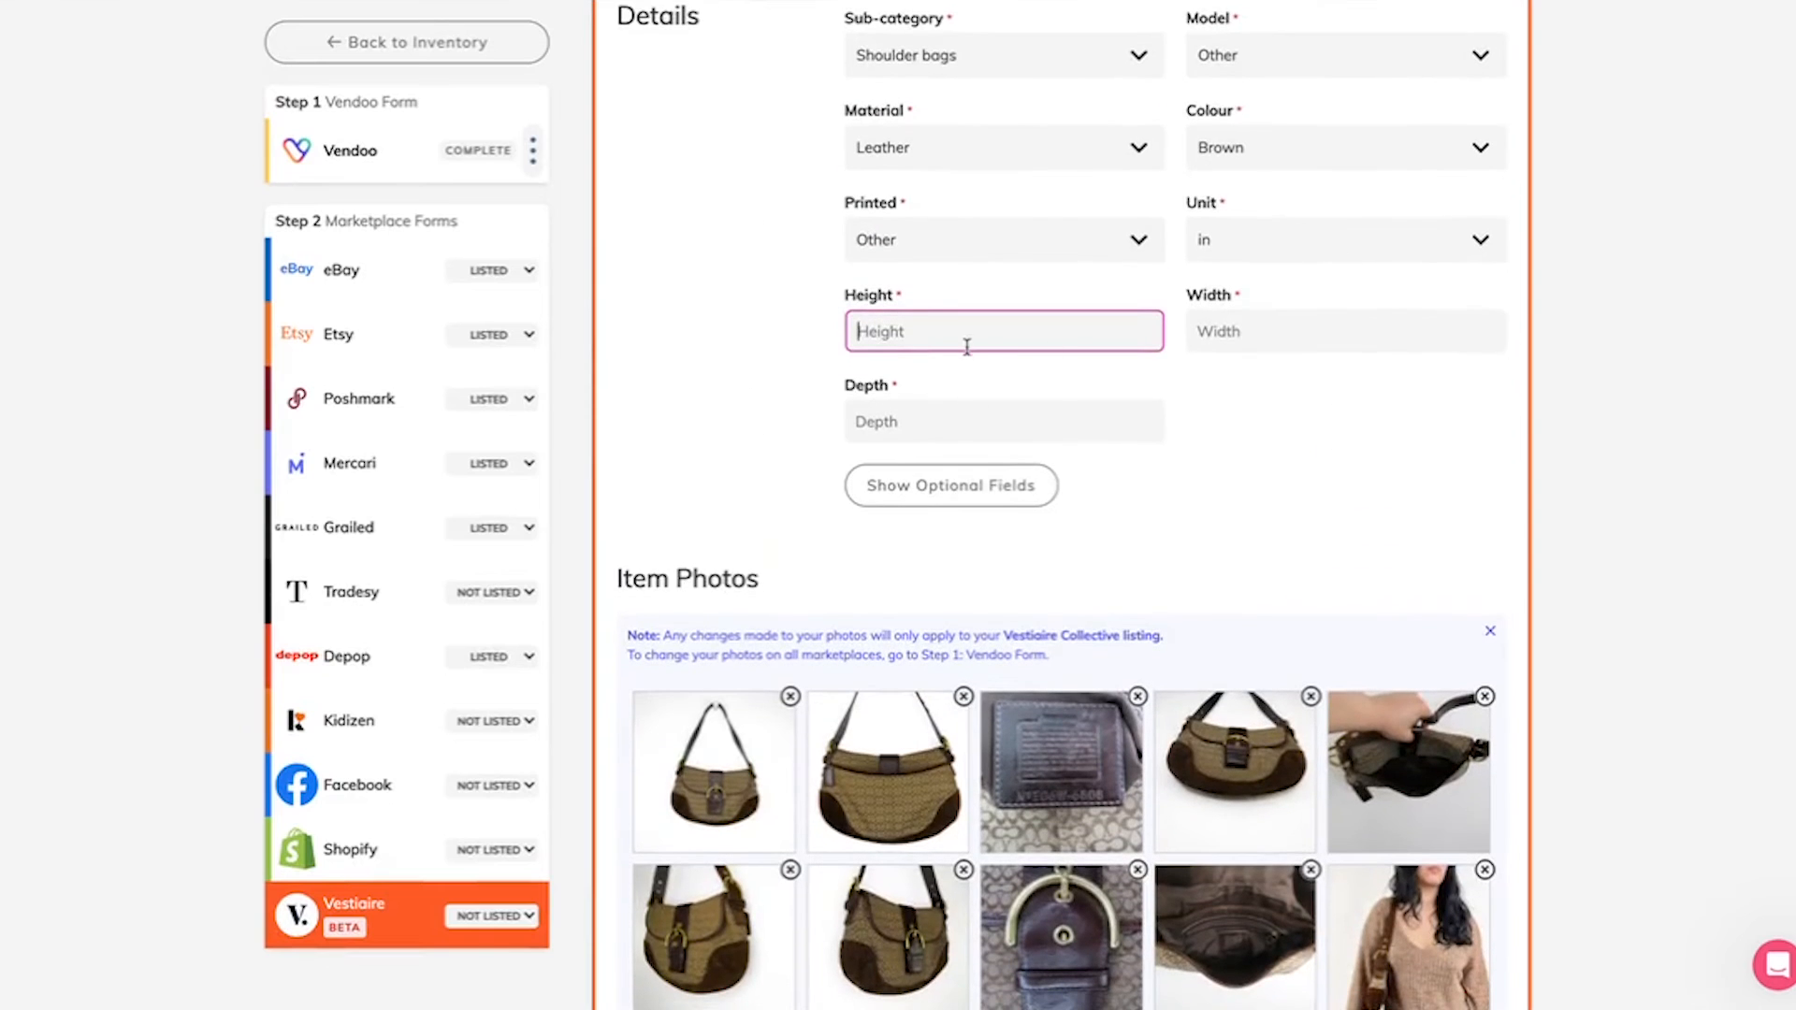
text(7.5)
Step: Set the bag's width to 10.5 in, as given in the item description
key(Tab)
scroll(1107, 485, down, 10)
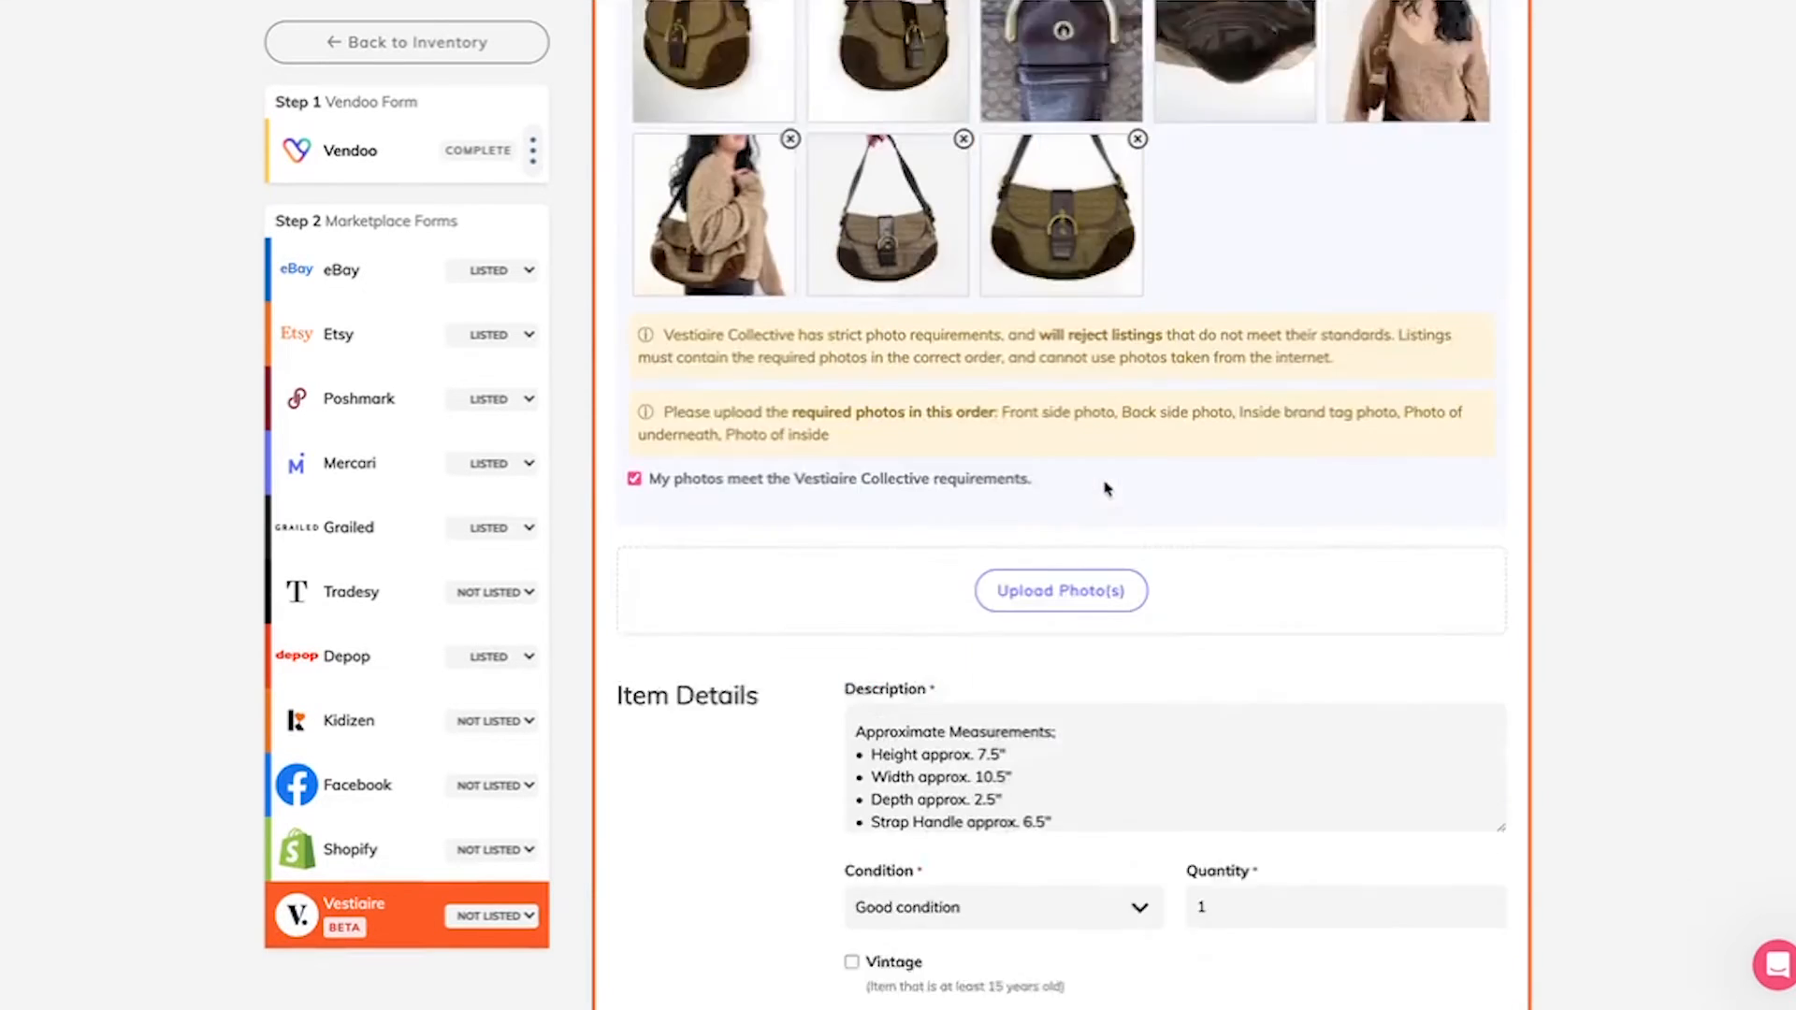
scroll(1070, 649, down, 1)
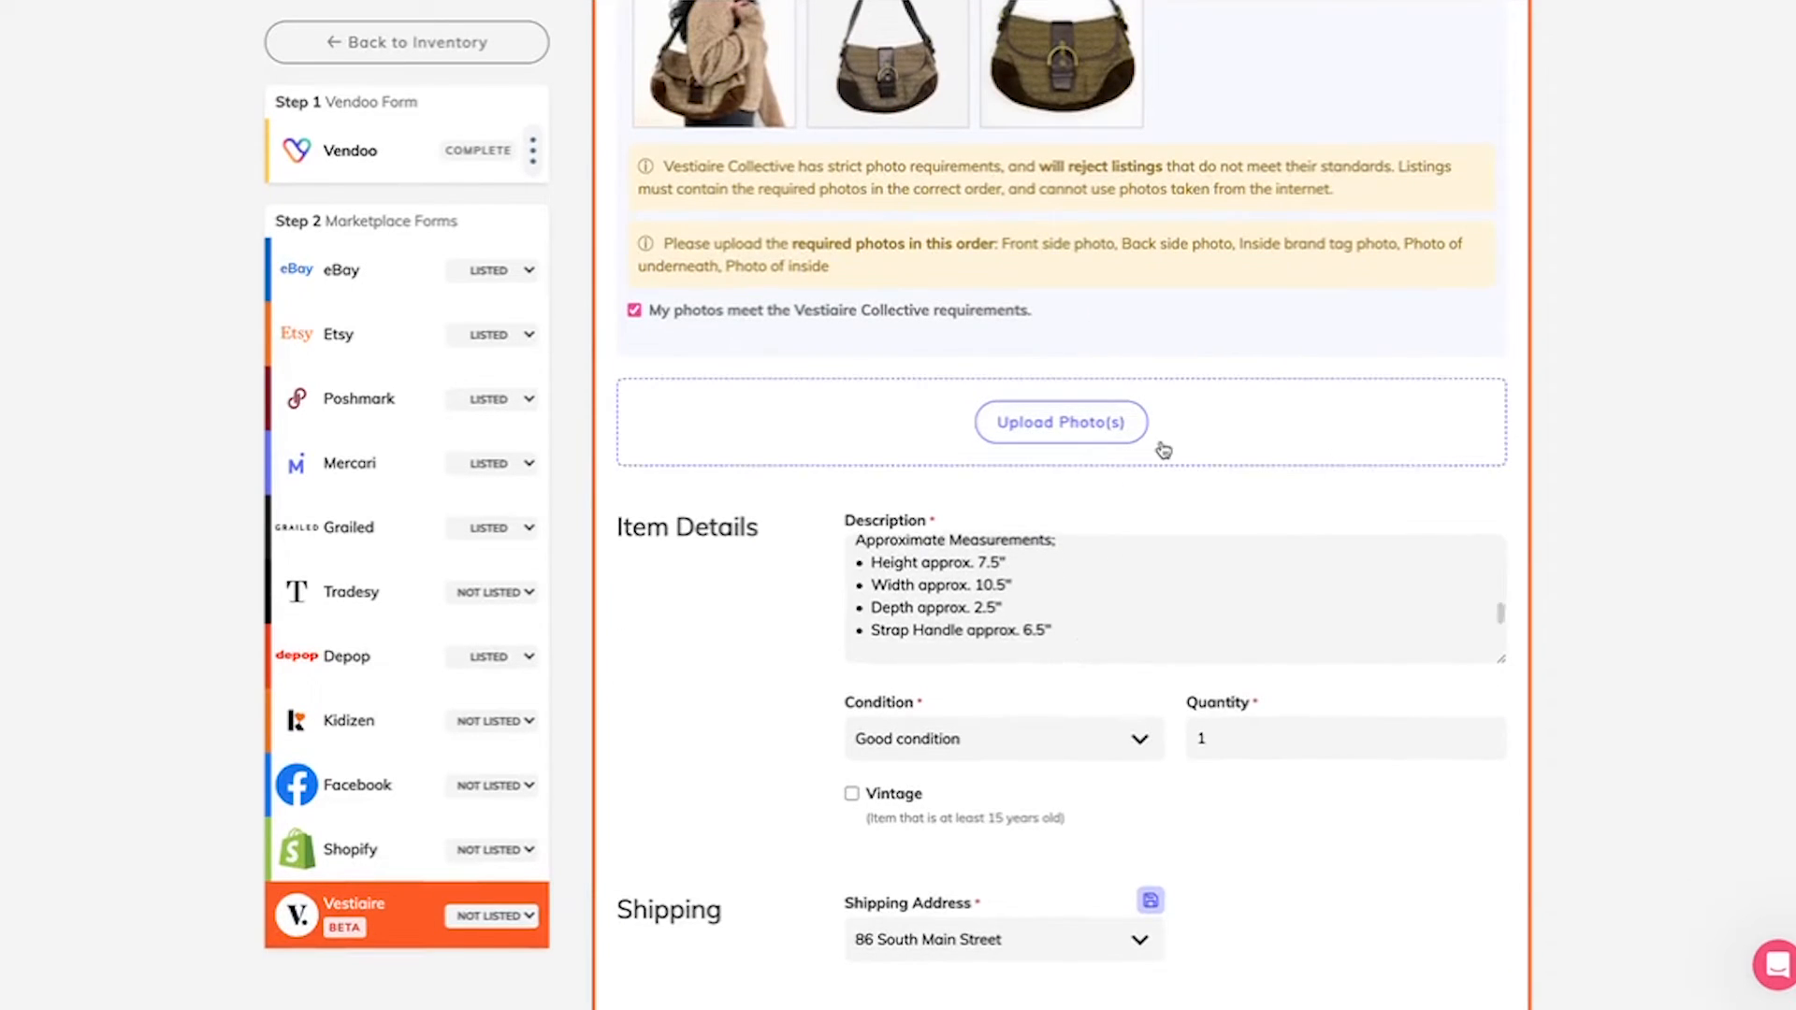
scroll(1163, 449, up, 7)
scroll(1163, 449, up, 8)
text(10.5)
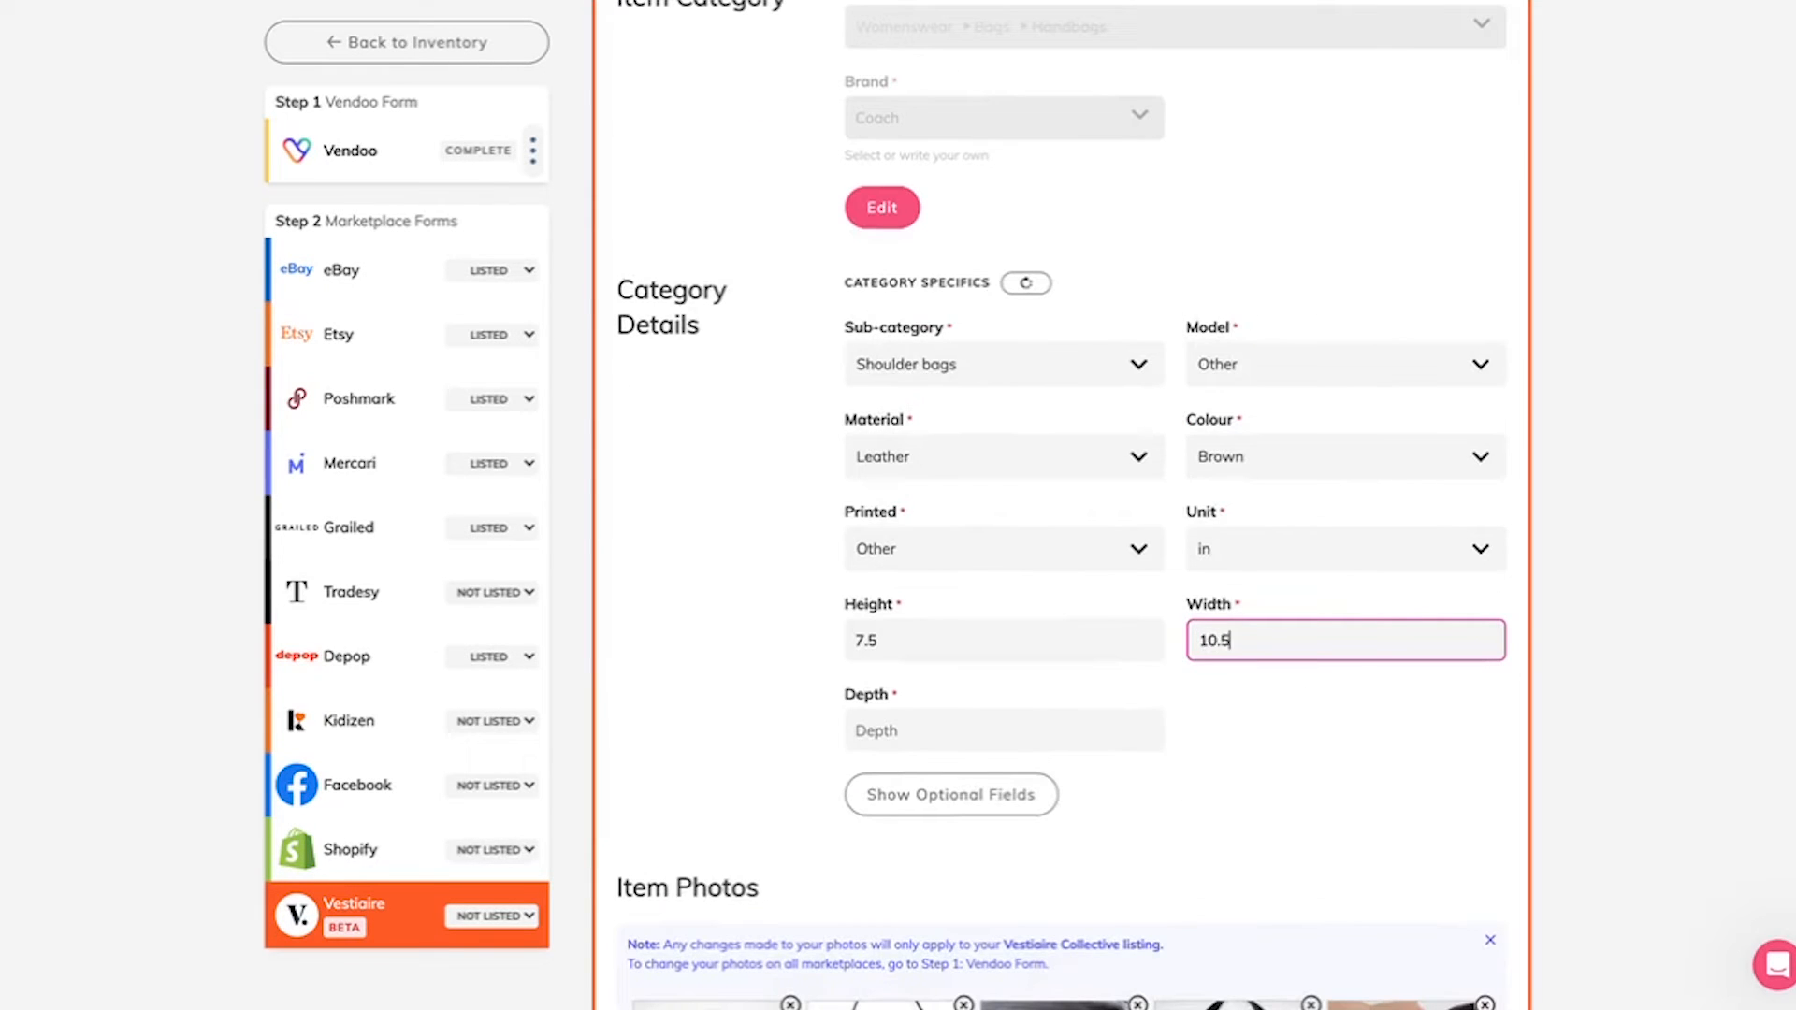
Step: Set the bag's depth to 2.5 in to match the description's measurements
key(Tab)
scroll(1163, 449, down, 9)
scroll(1163, 449, down, 5)
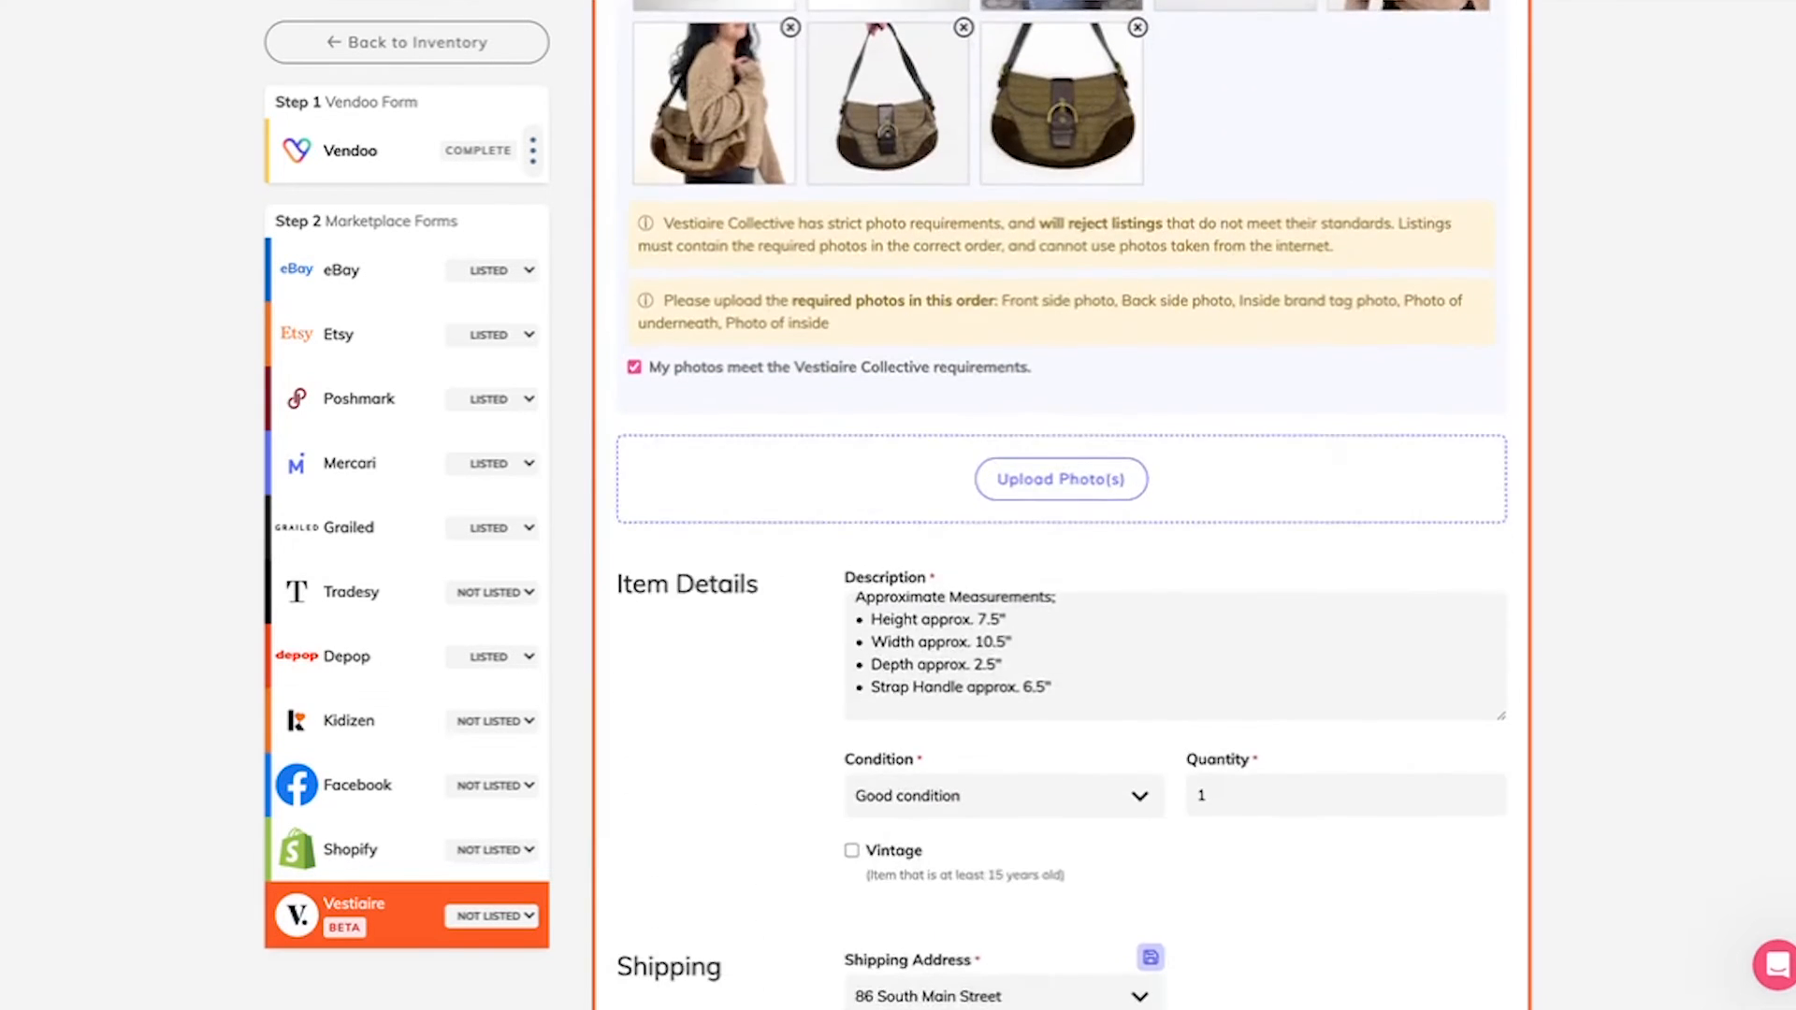
scroll(1163, 449, up, 10)
text(2.5)
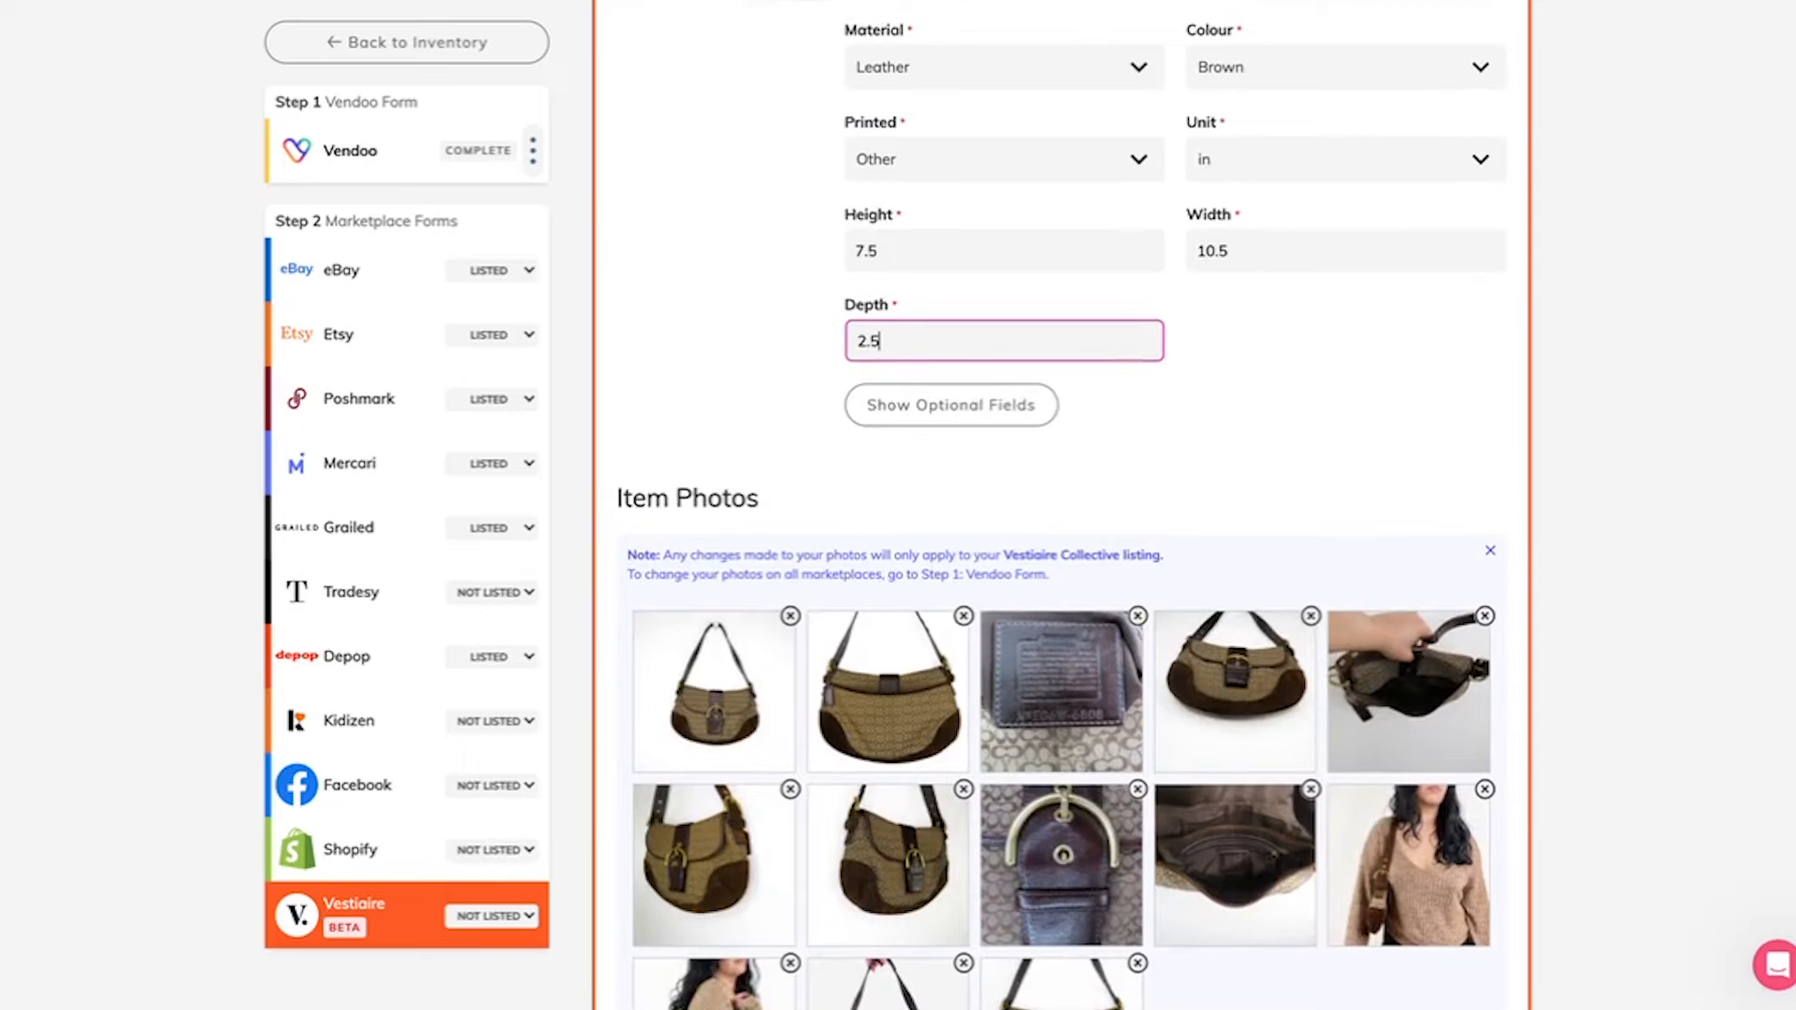
Step: Show the optional category fields, look at the Packaging choices, and review the rest of the completed form
click(990, 413)
scroll(1139, 415, down, 2)
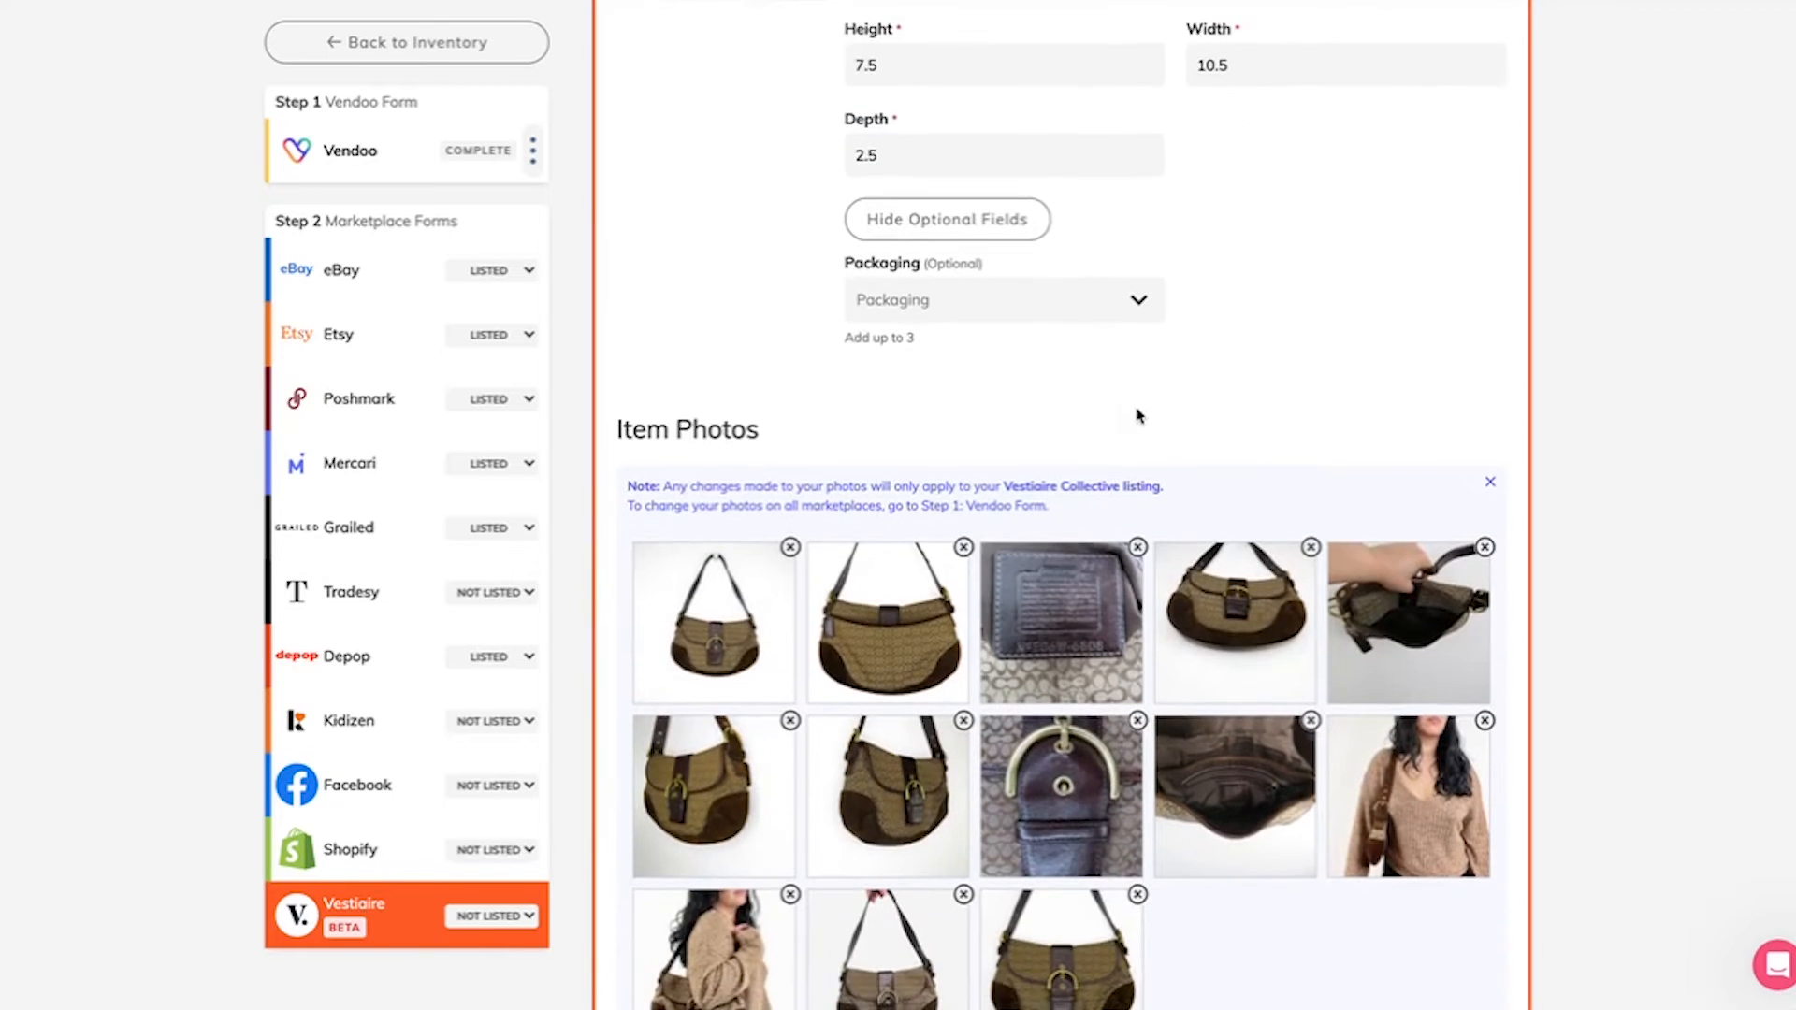
click(1043, 297)
click(1335, 300)
scroll(1245, 271, down, 1)
click(927, 157)
scroll(1104, 421, down, 15)
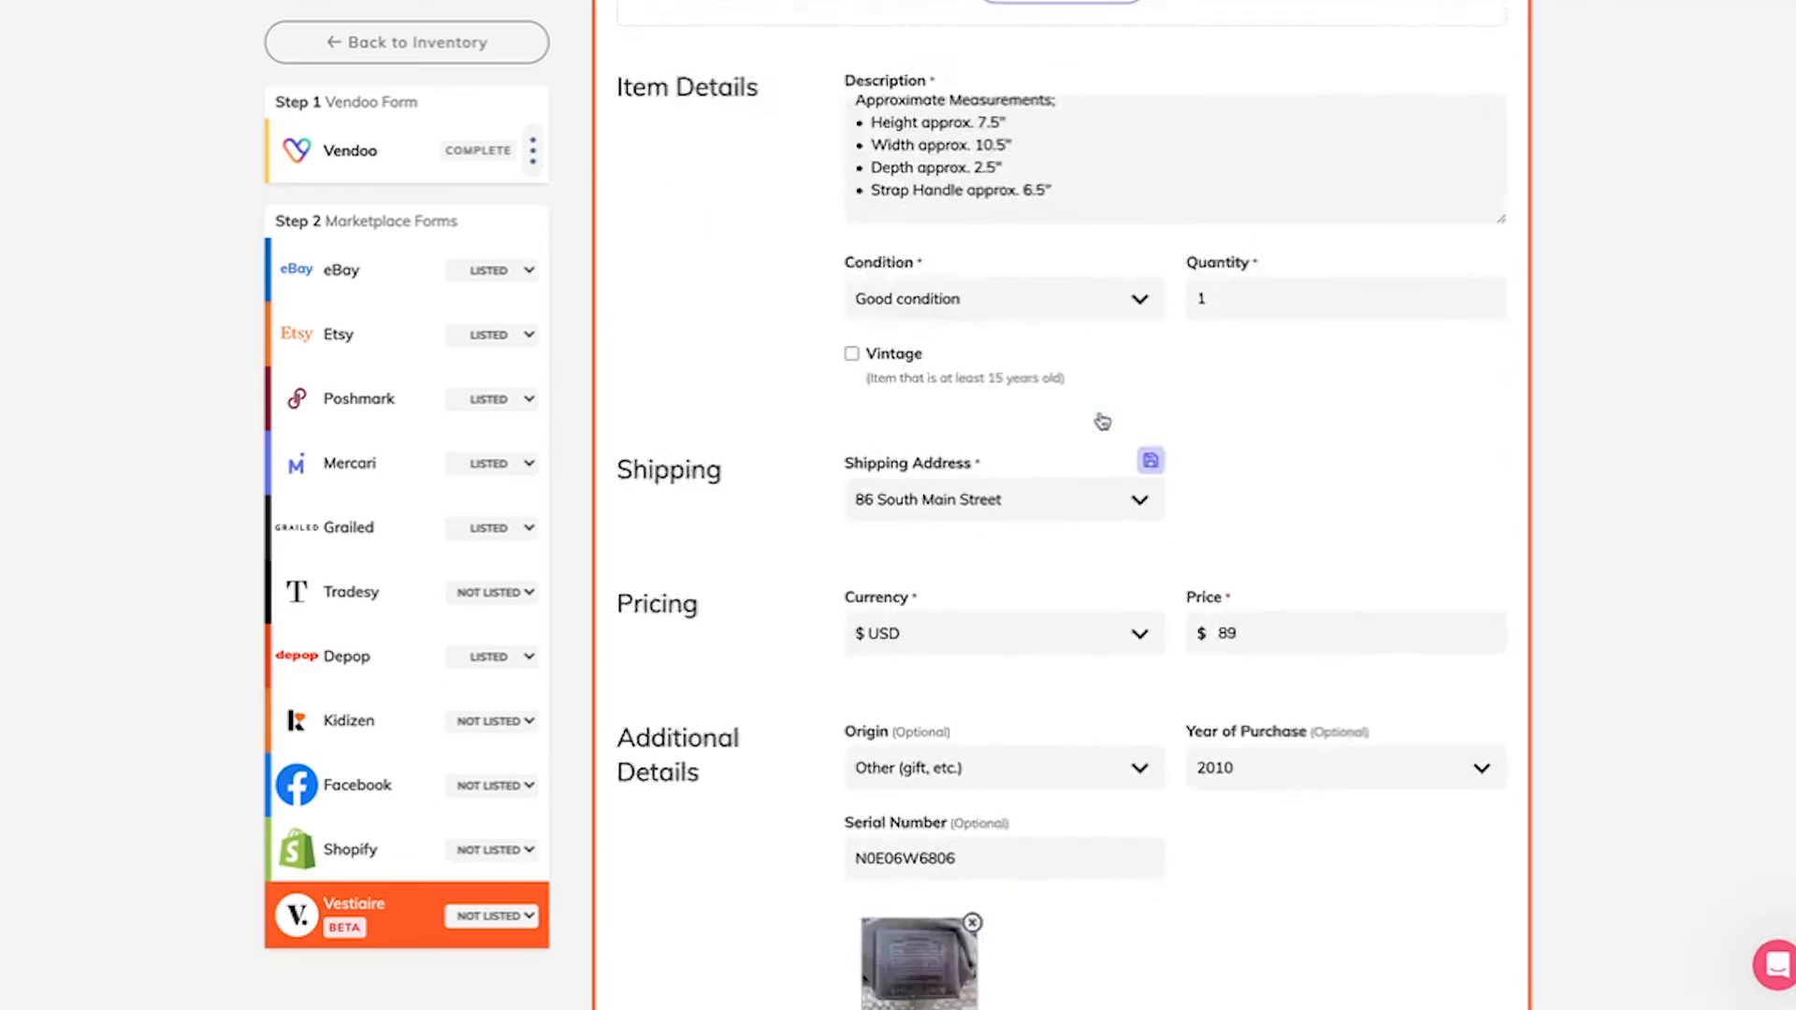
scroll(817, 405, up, 1)
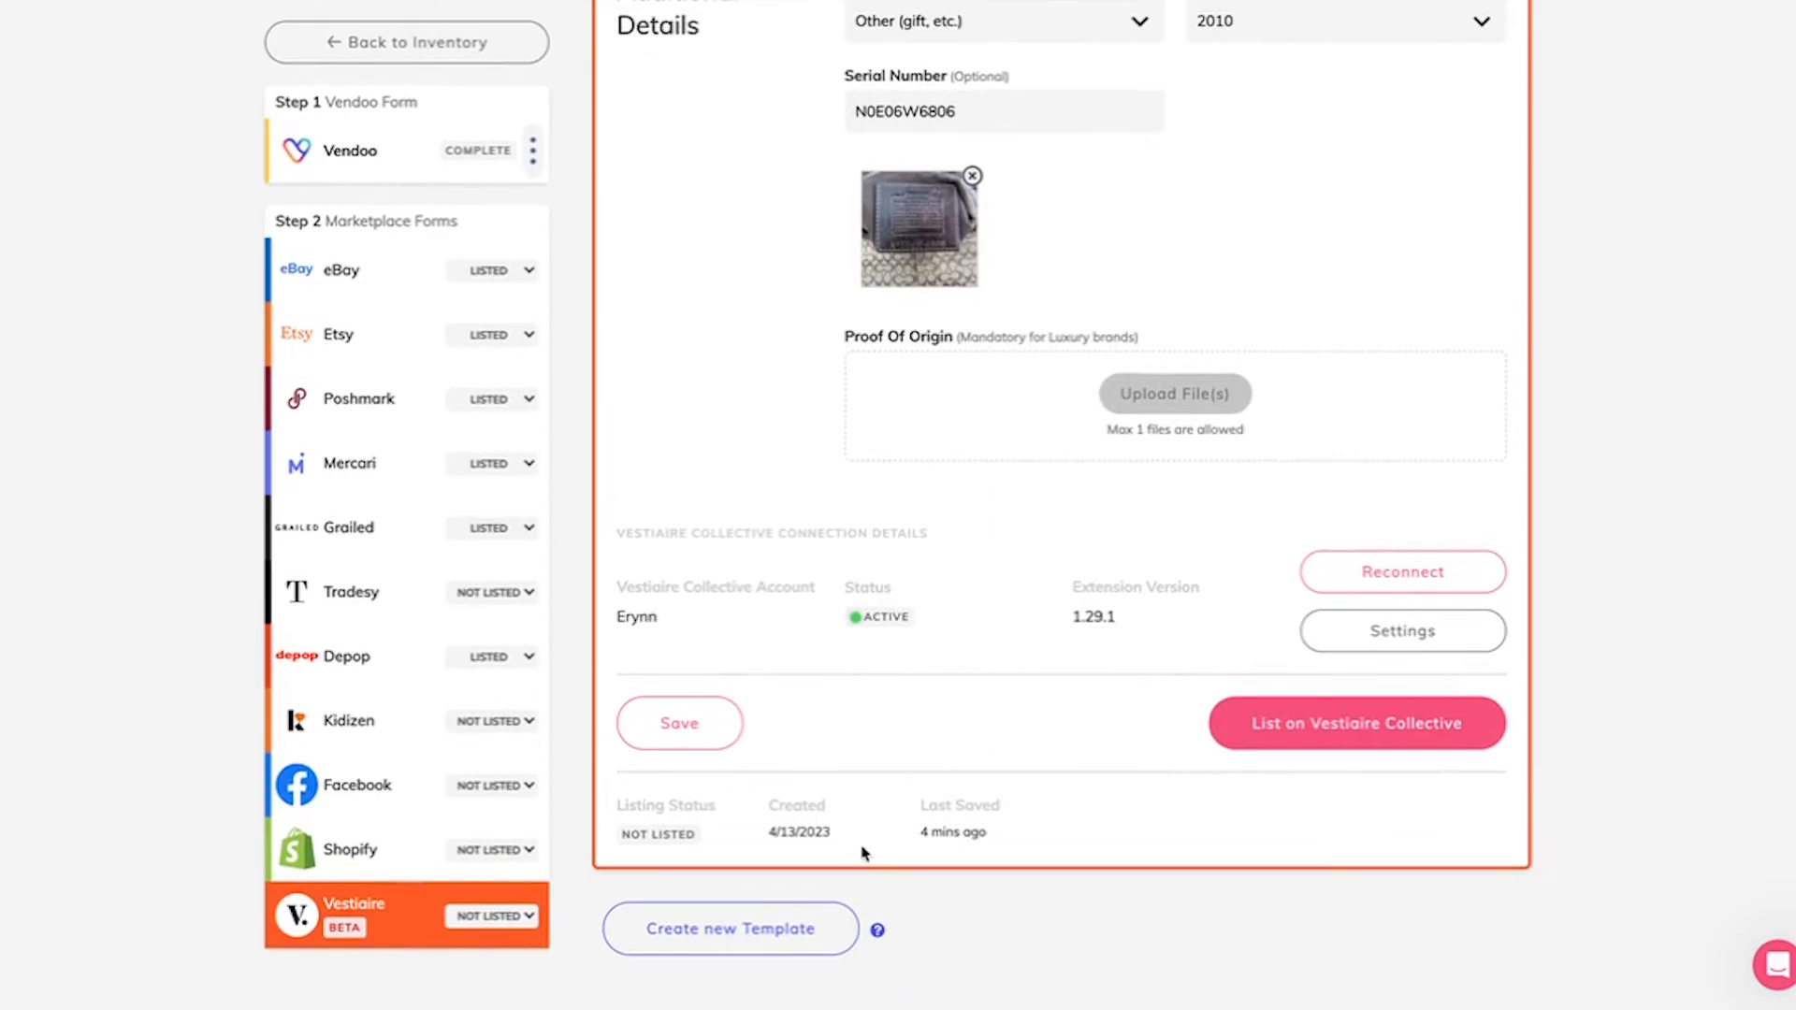
scroll(862, 853, up, 15)
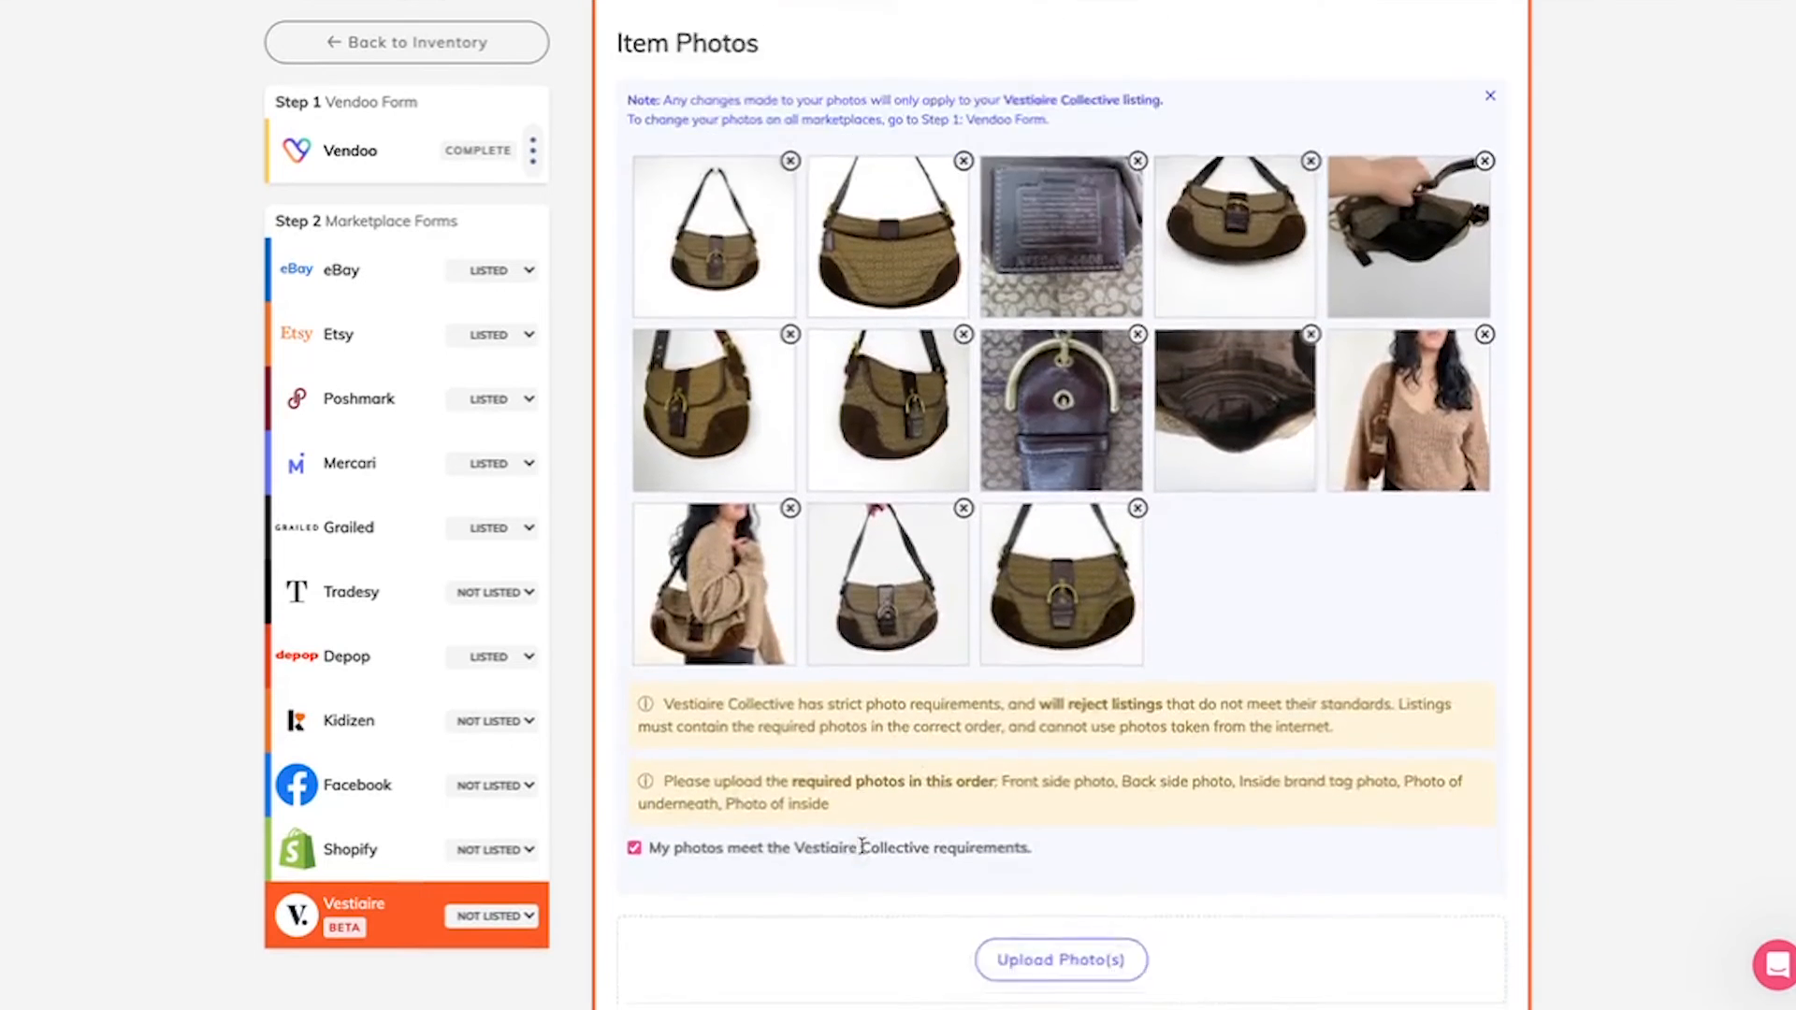
Step: Review the photo requirements and item details, and mark the bag as vintage
scroll(862, 853, down, 10)
scroll(862, 842, up, 12)
scroll(862, 832, down, 3)
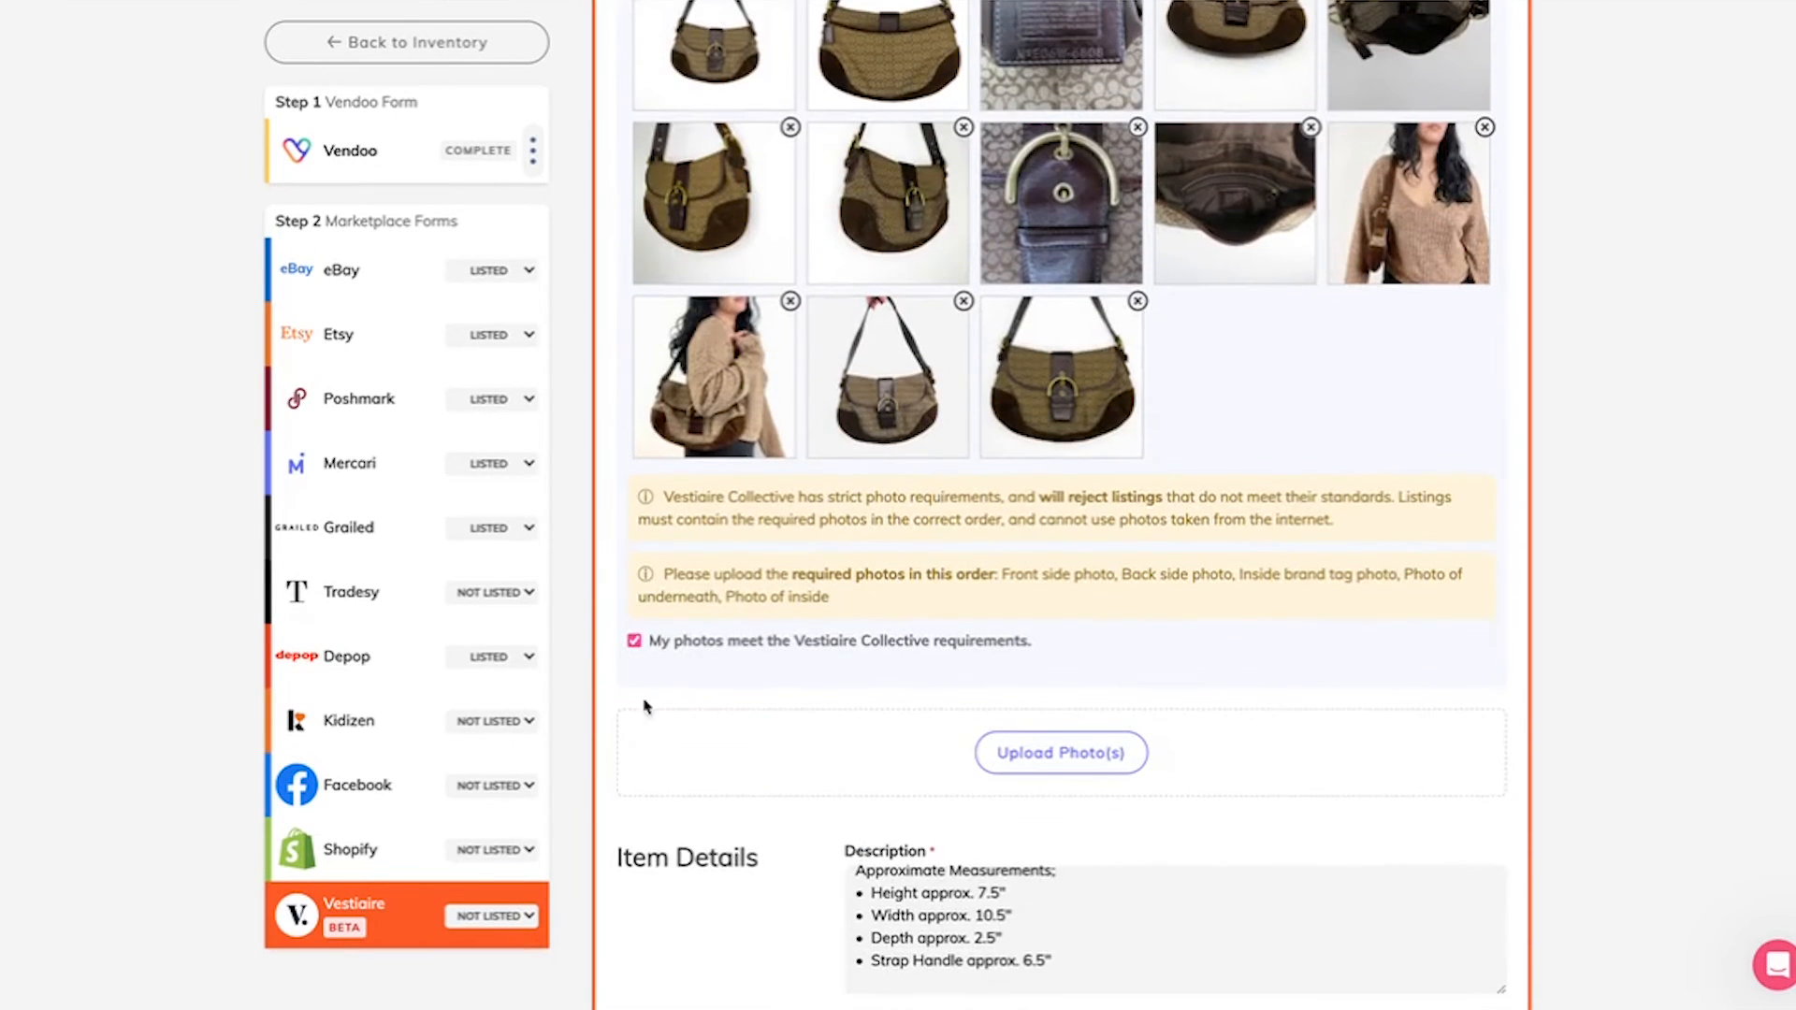
scroll(704, 666, down, 1)
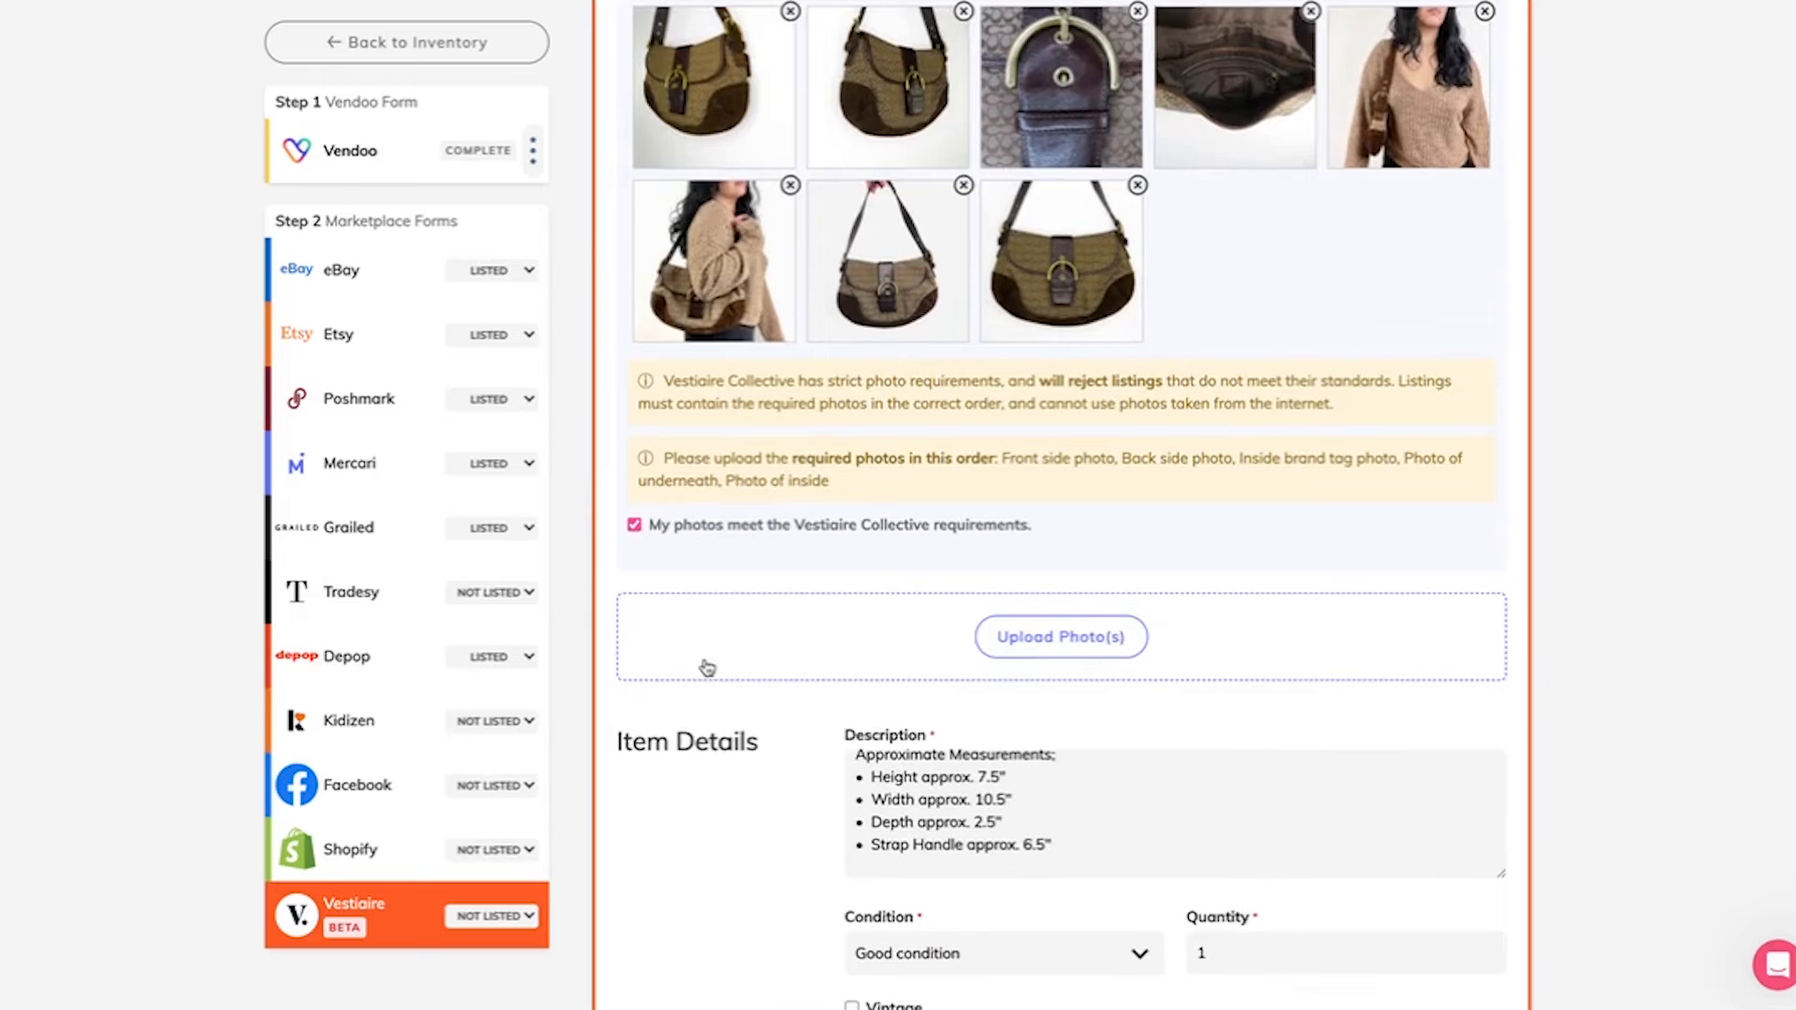
scroll(707, 667, down, 5)
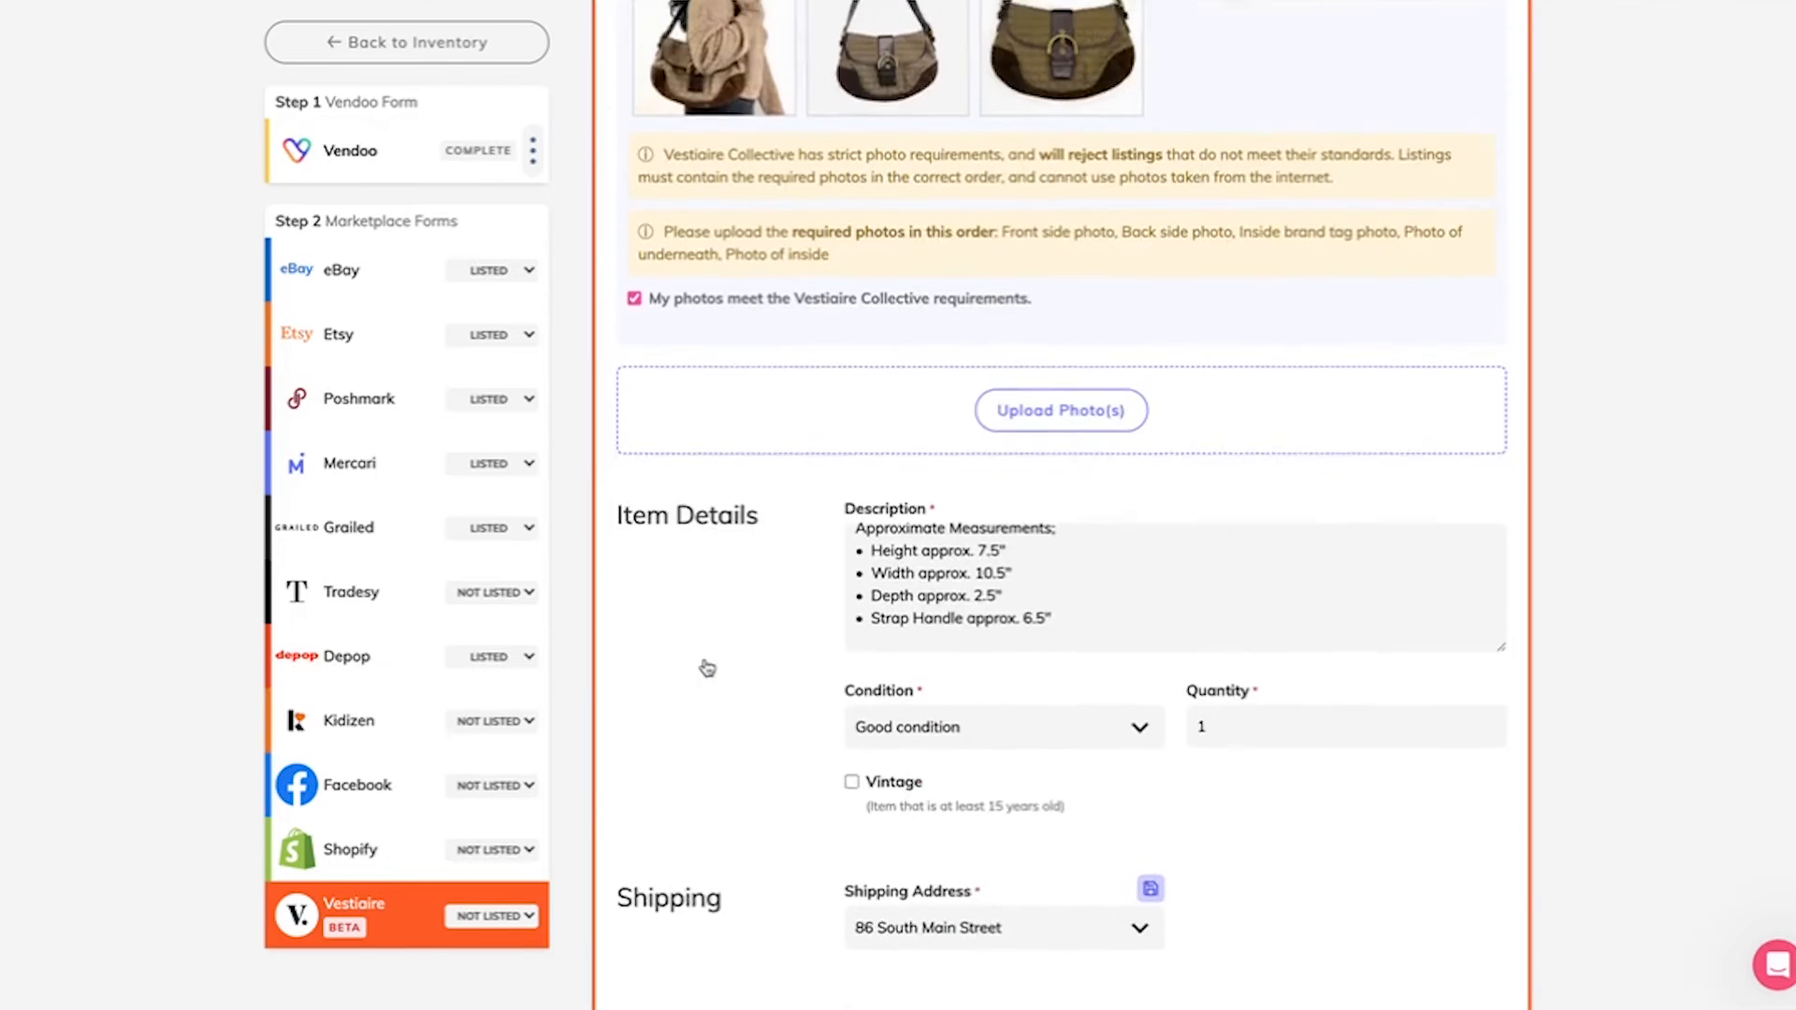
scroll(703, 466, down, 1)
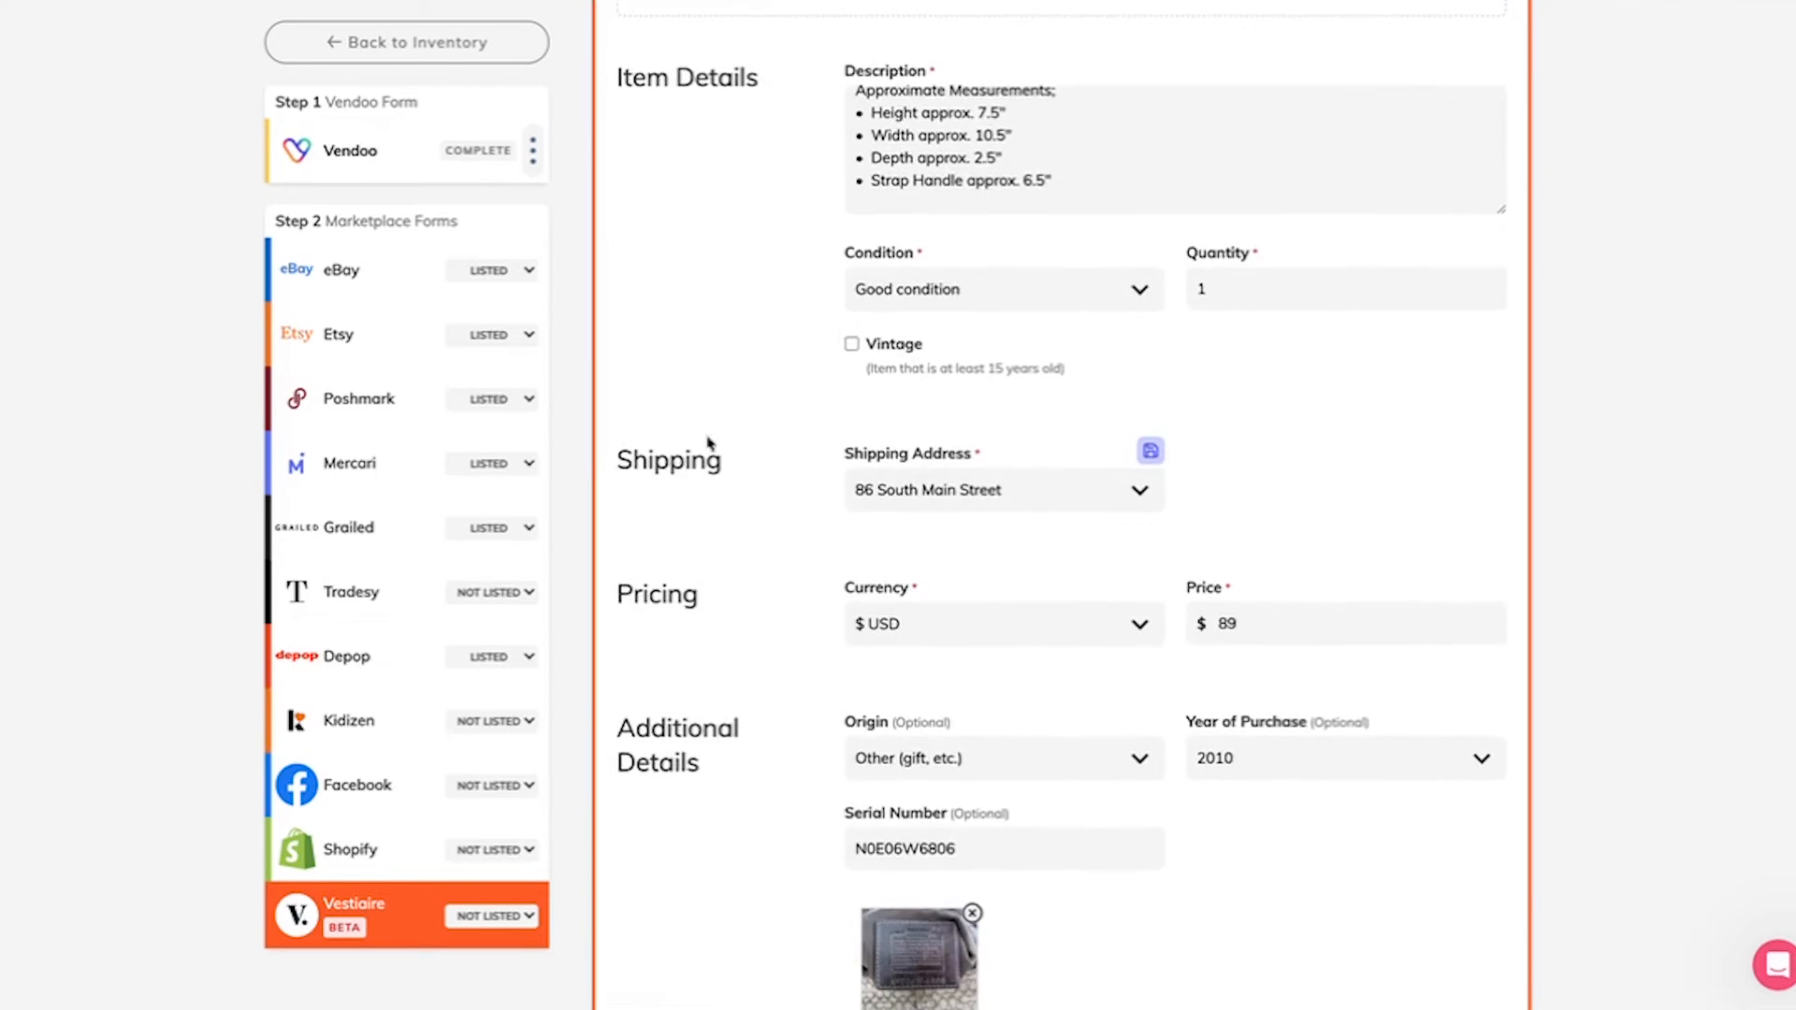
click(851, 344)
Step: Submit the completed form to list the bag on Vestiaire Collective
scroll(786, 604, down, 7)
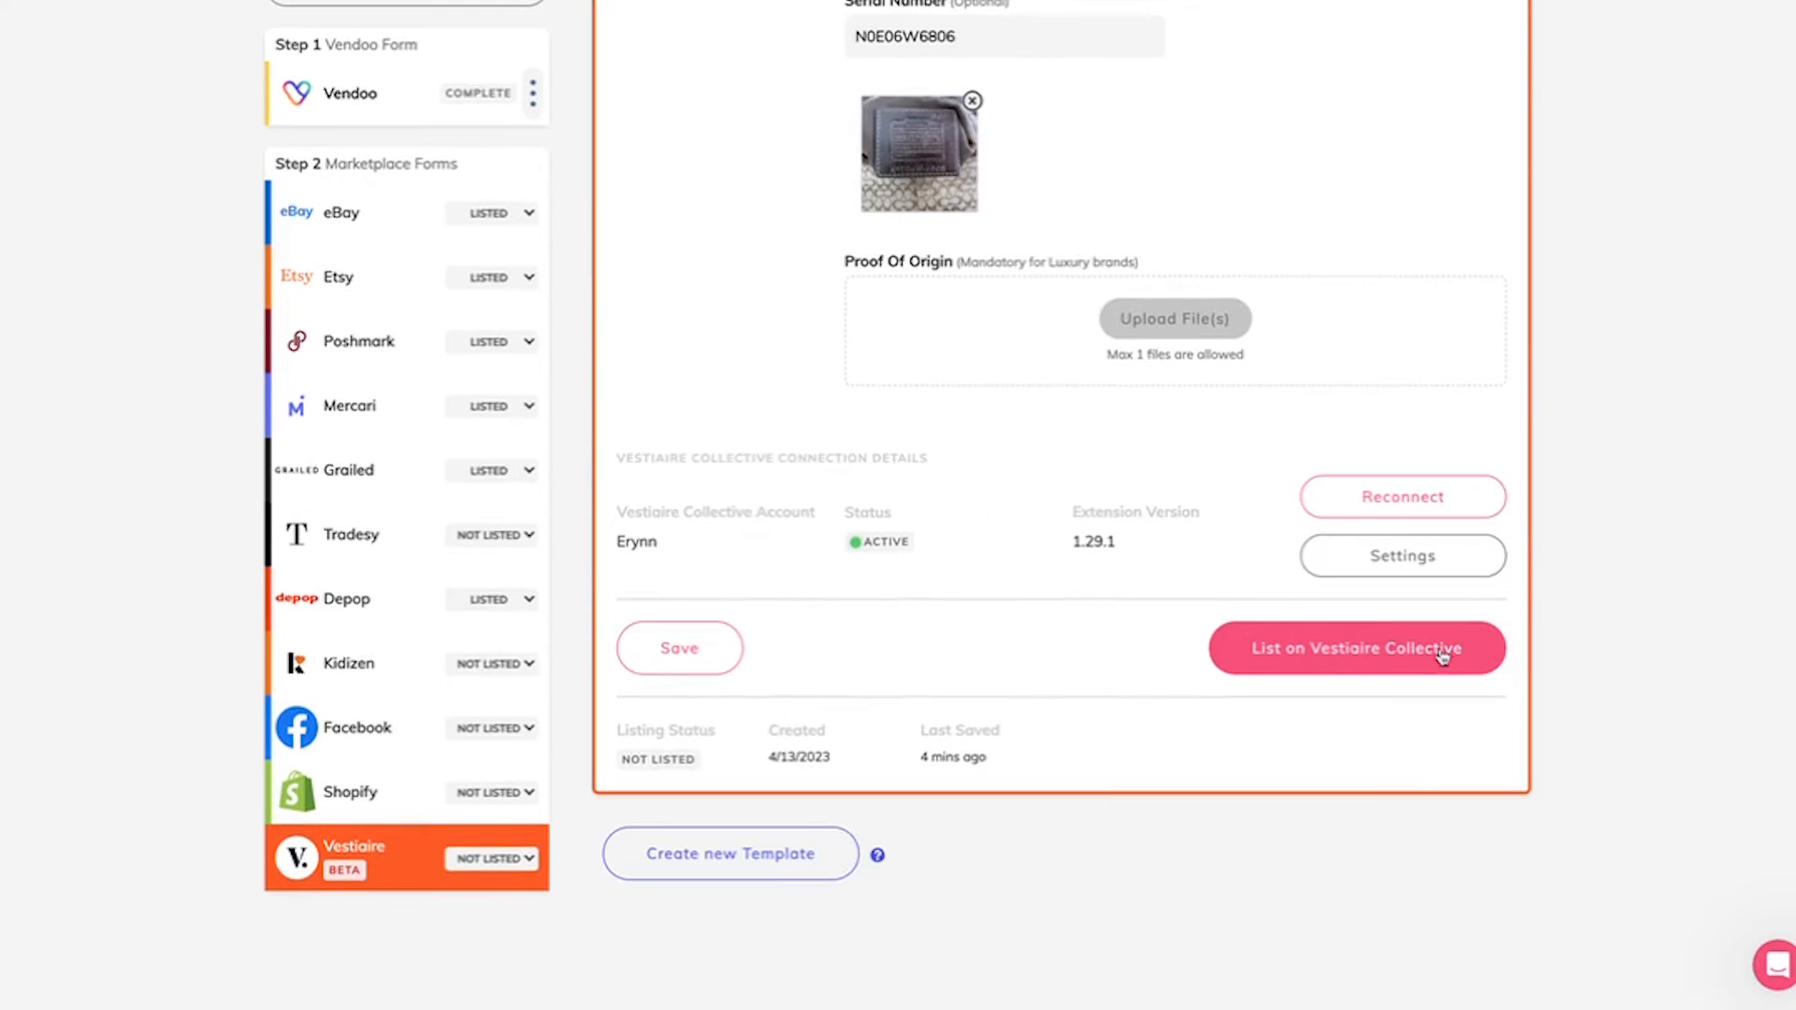
click(1334, 651)
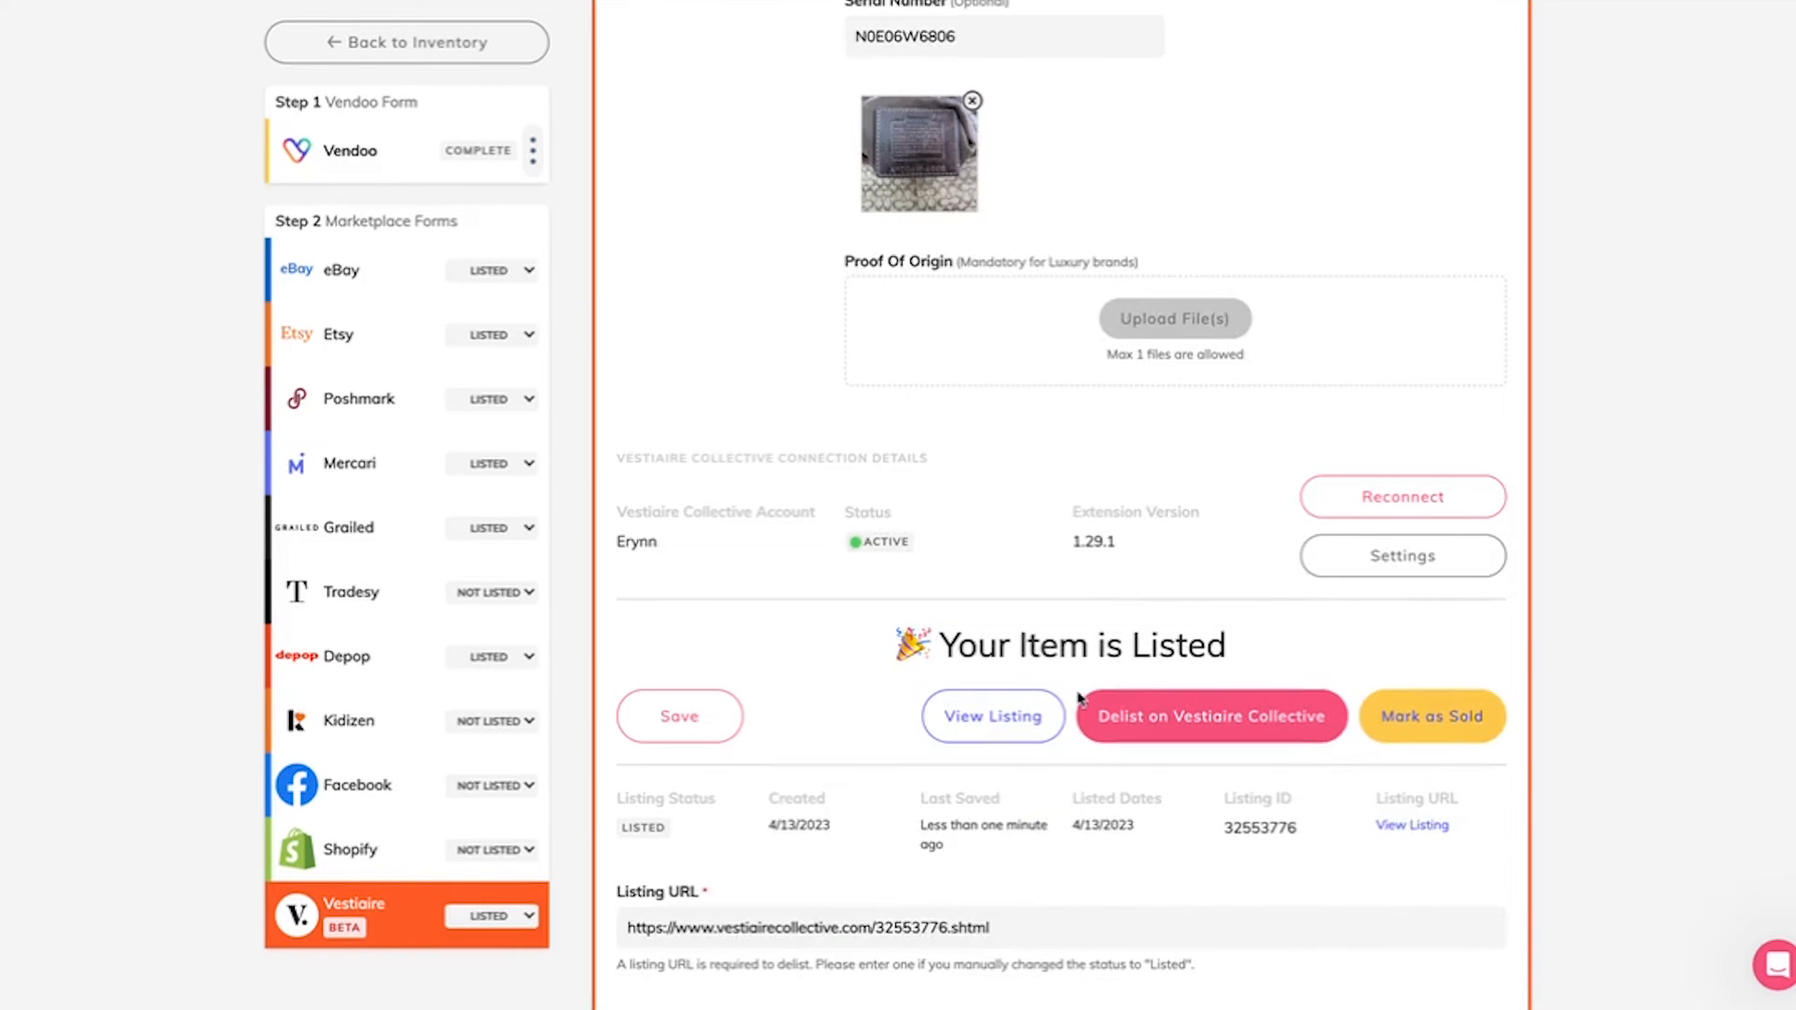
Step: Check the listing URL and approval notice for the submitted bag, and open its Vestiaire Collective listing
click(876, 931)
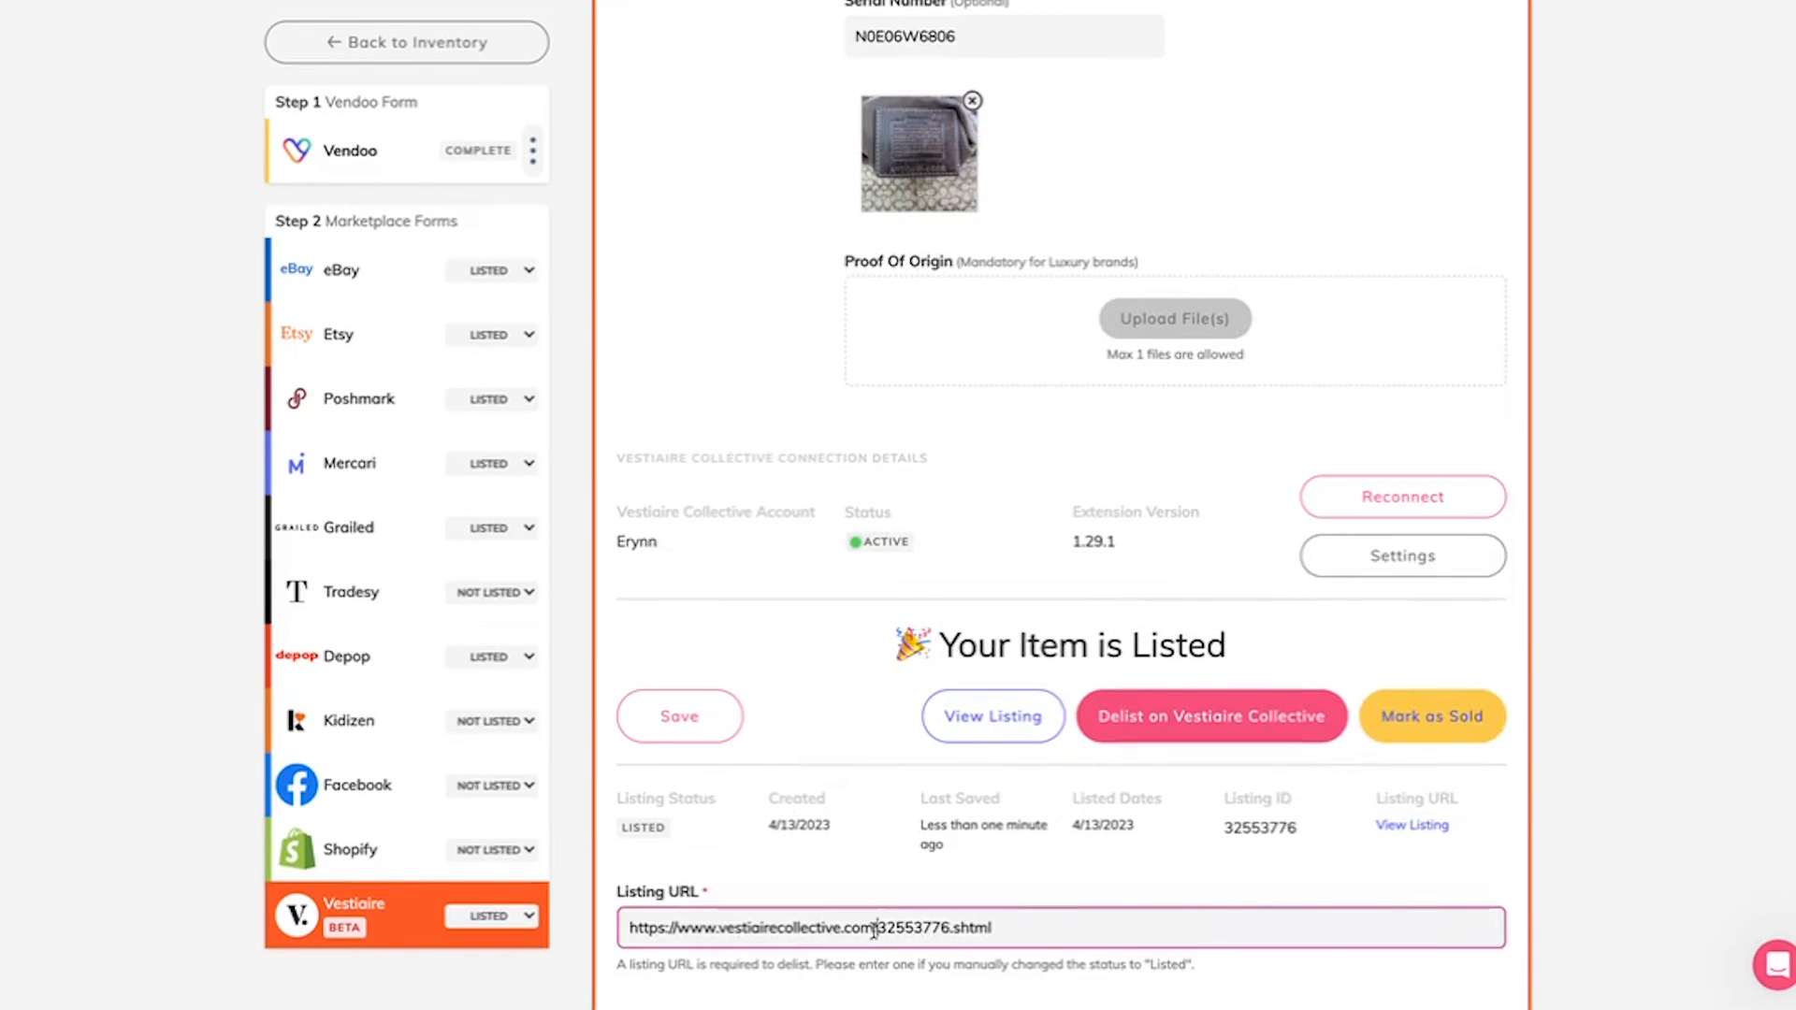
scroll(838, 877, down, 3)
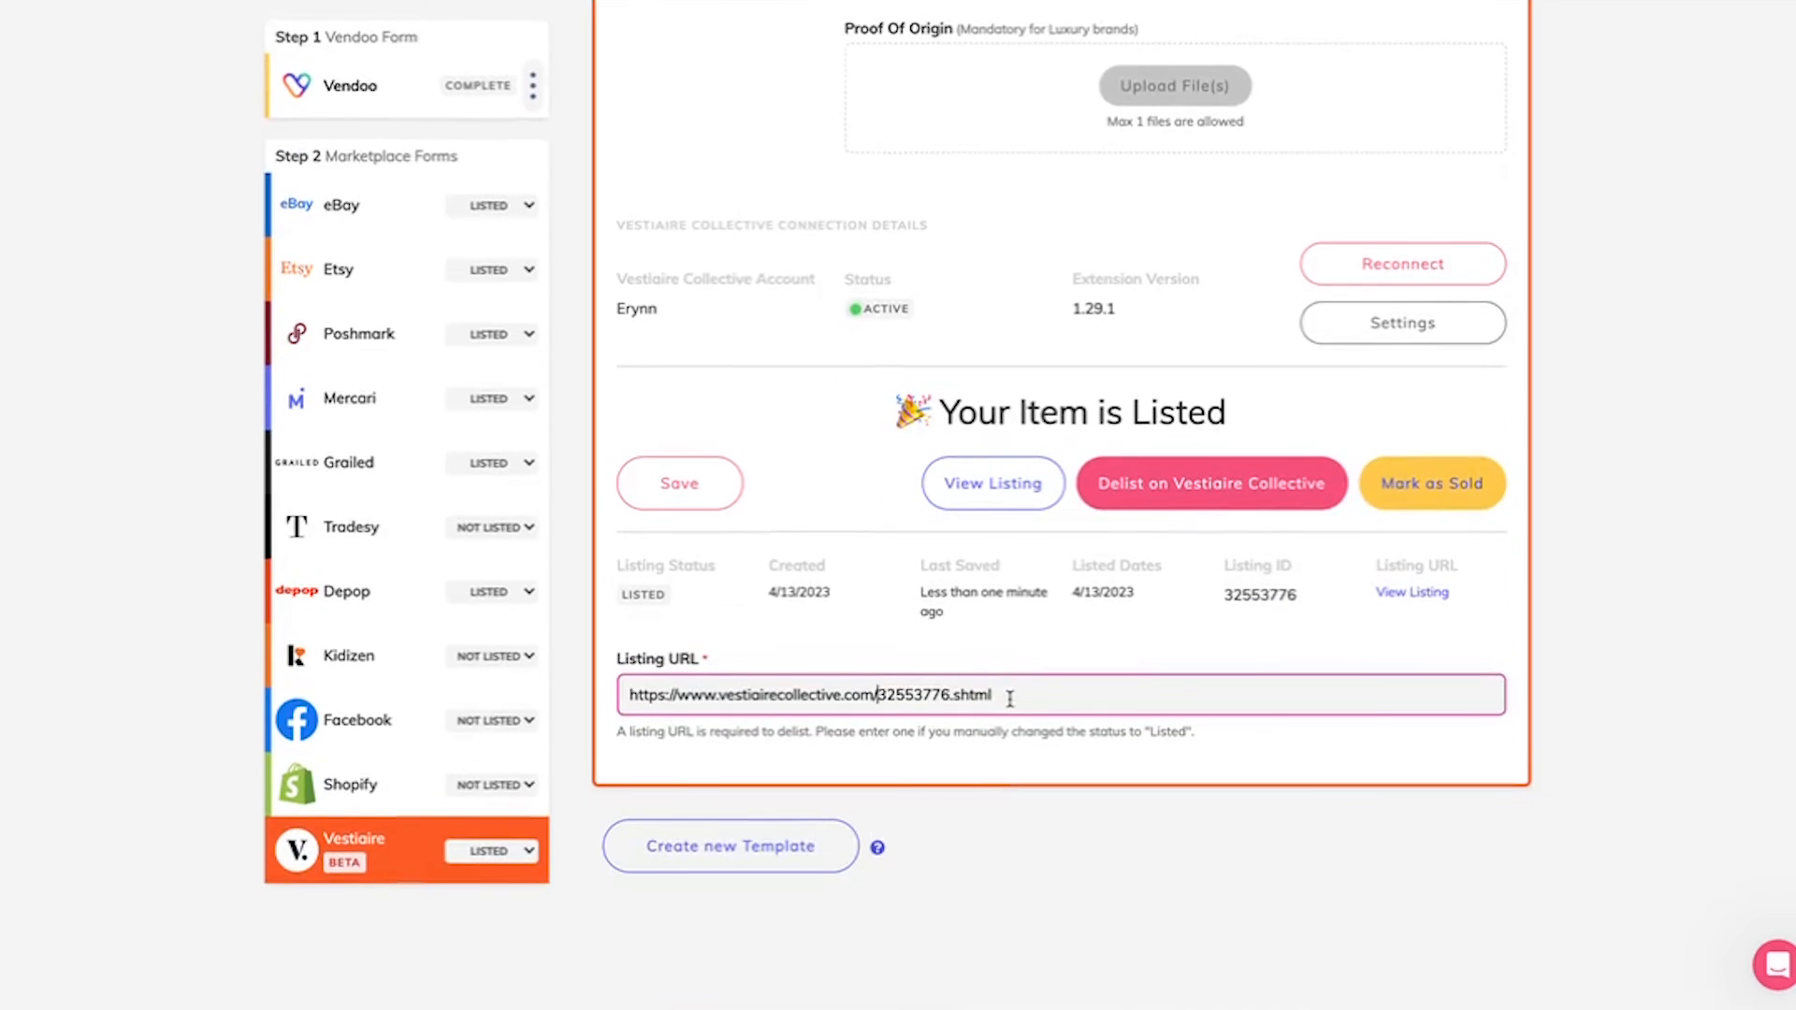
scroll(1010, 699, up, 1)
click(990, 585)
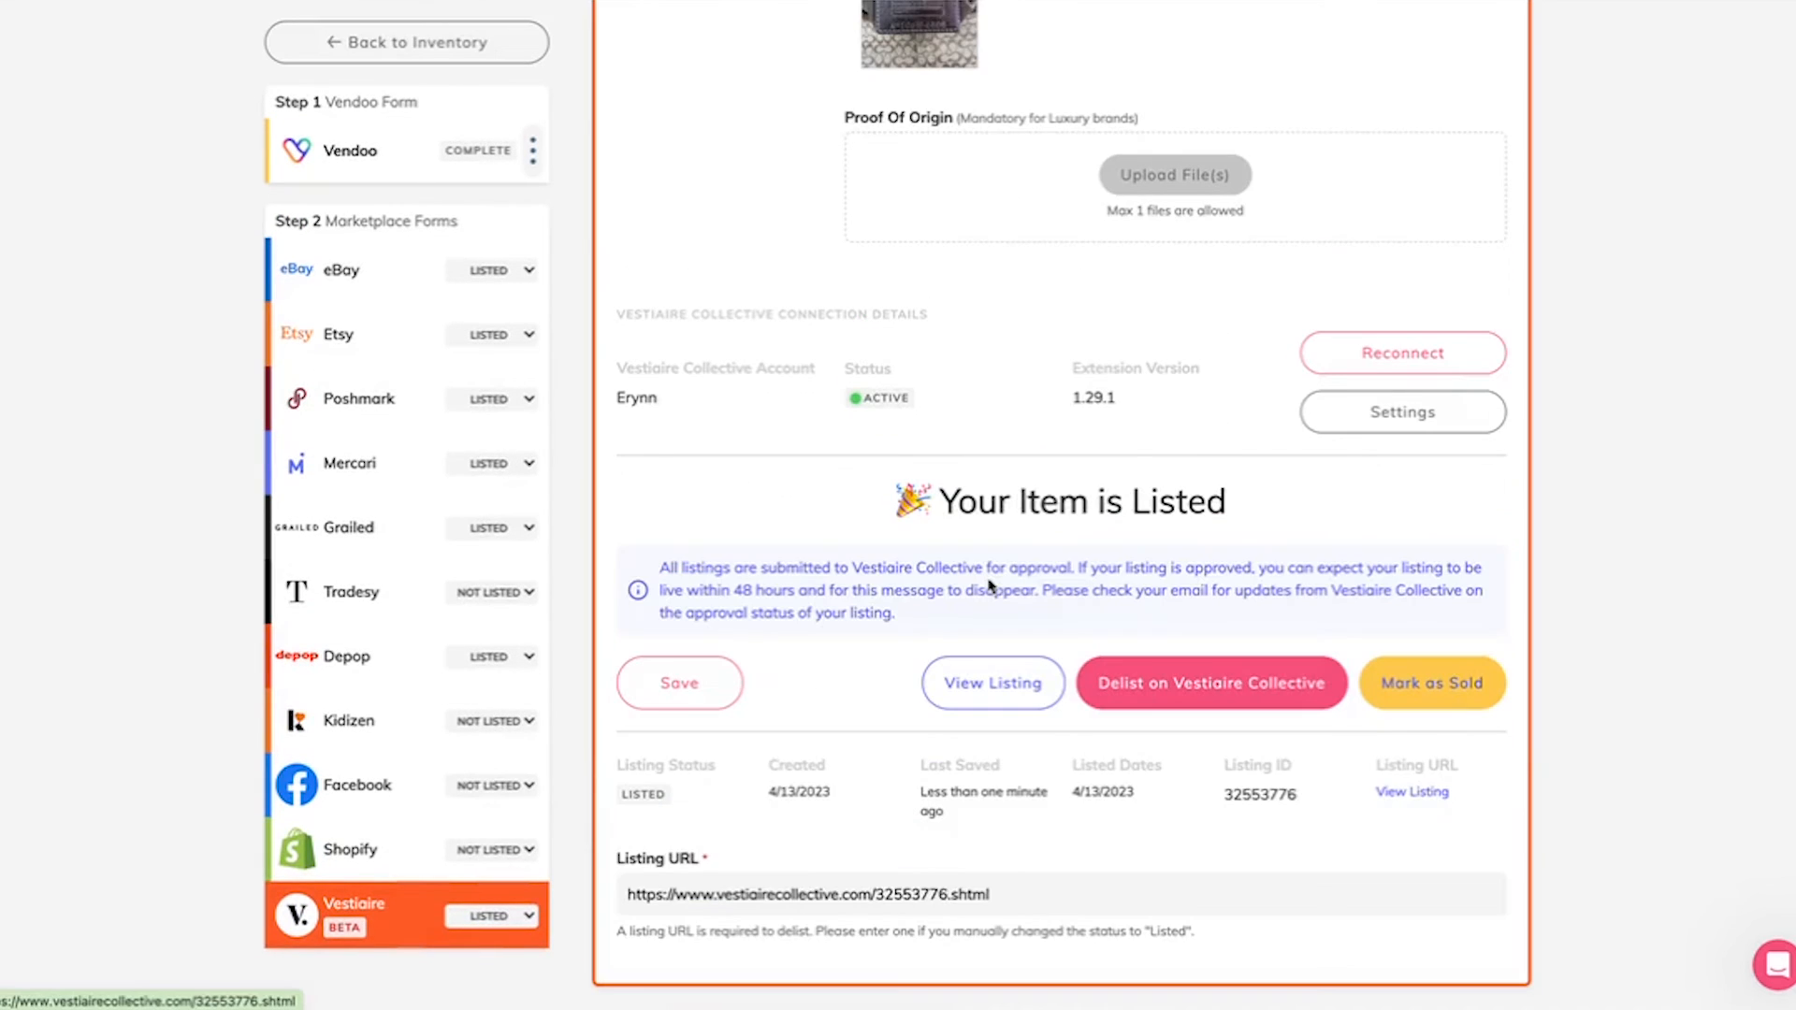
click(1030, 704)
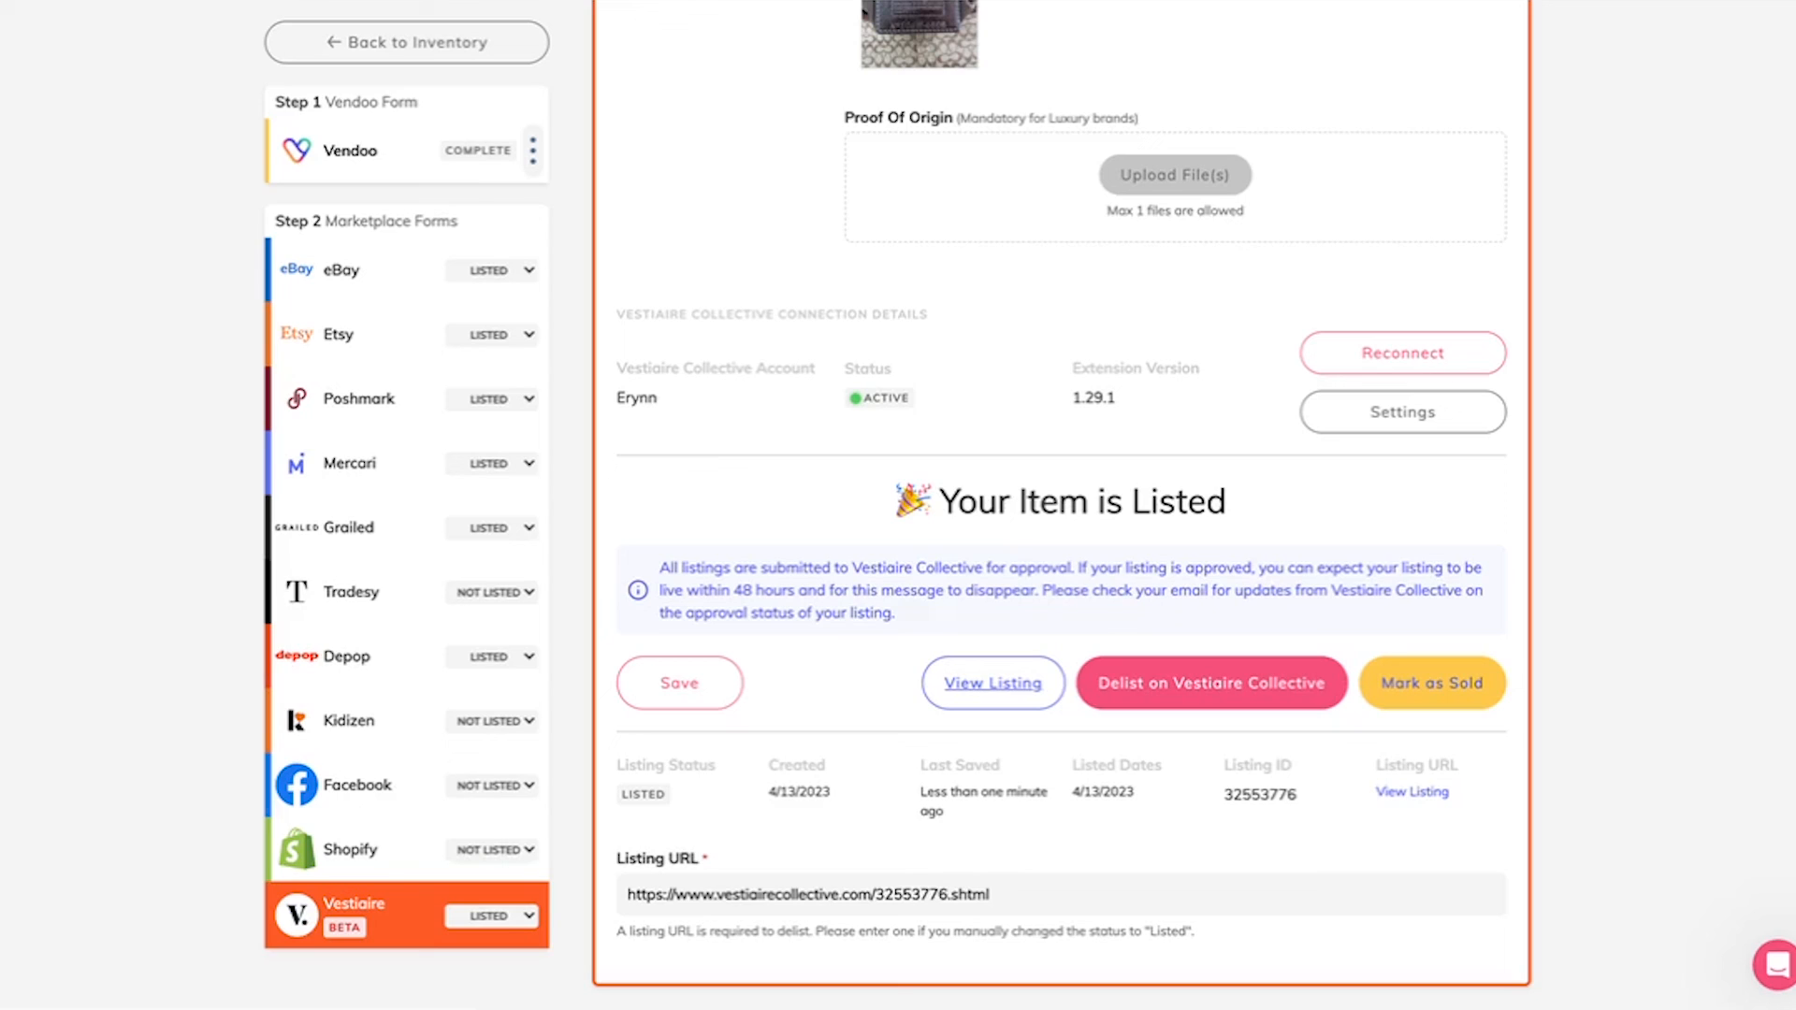
scroll(682, 413, up, 5)
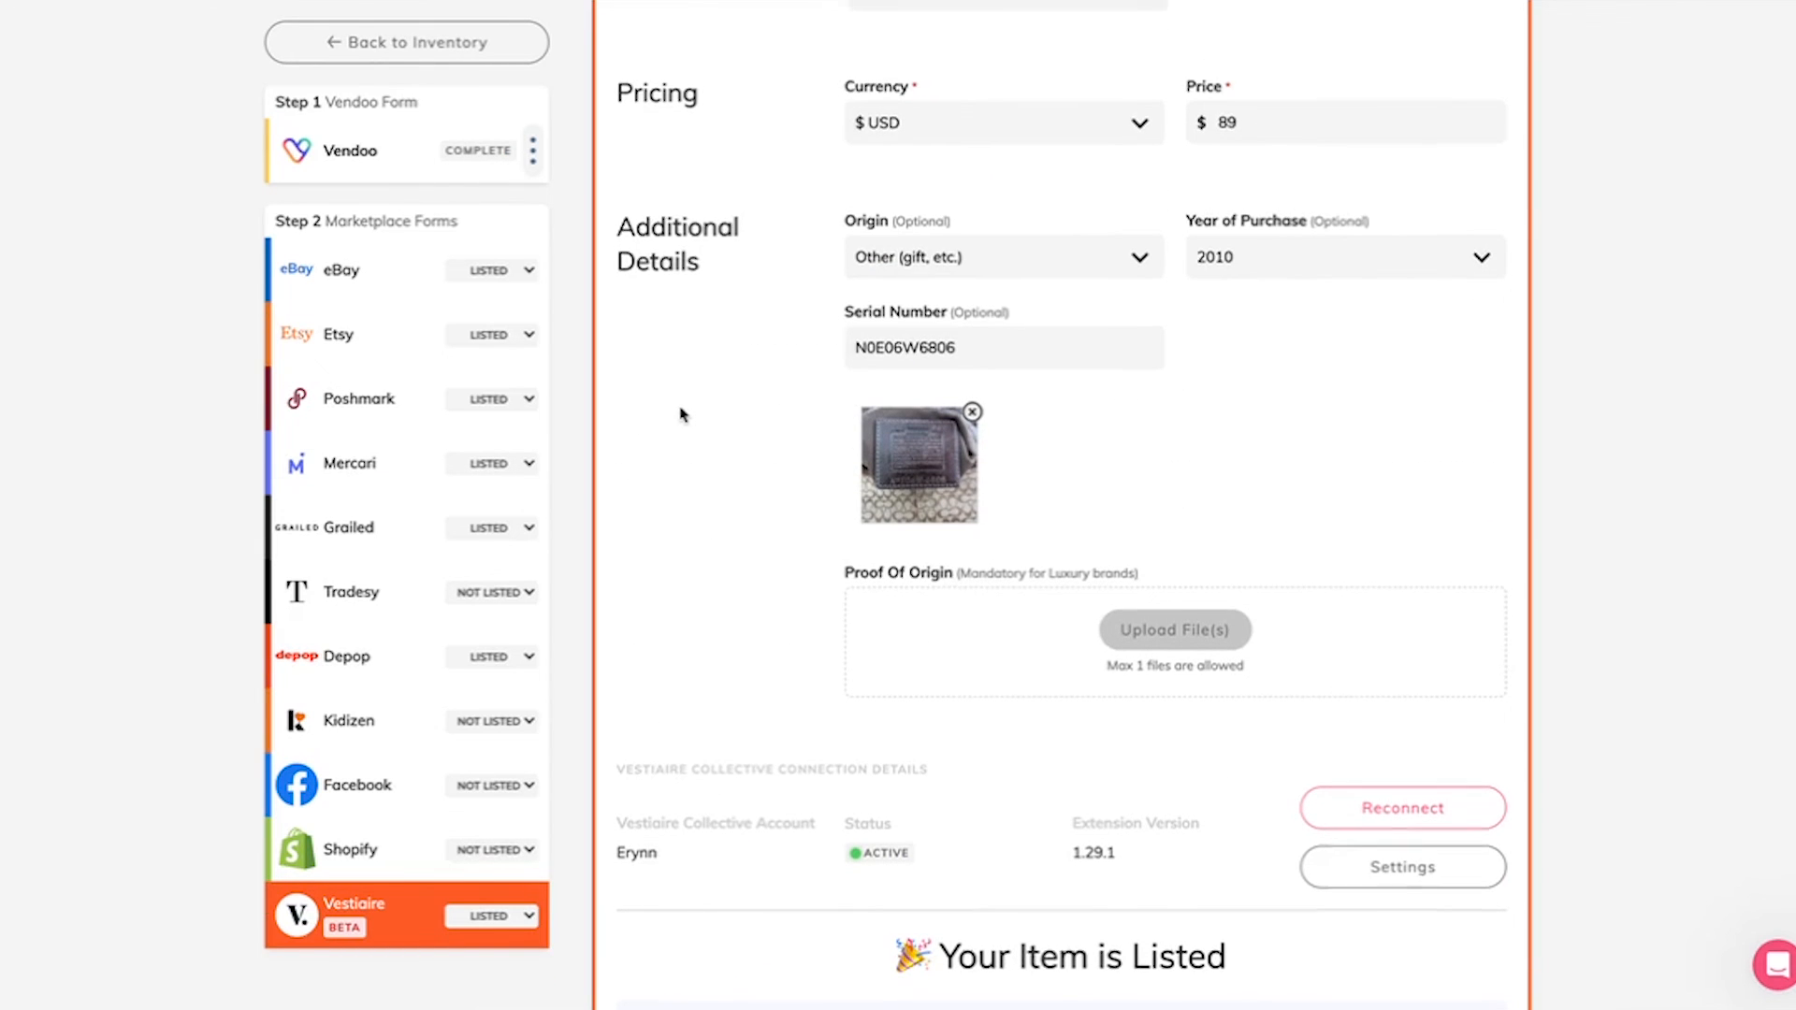
scroll(682, 412, up, 15)
scroll(682, 413, up, 10)
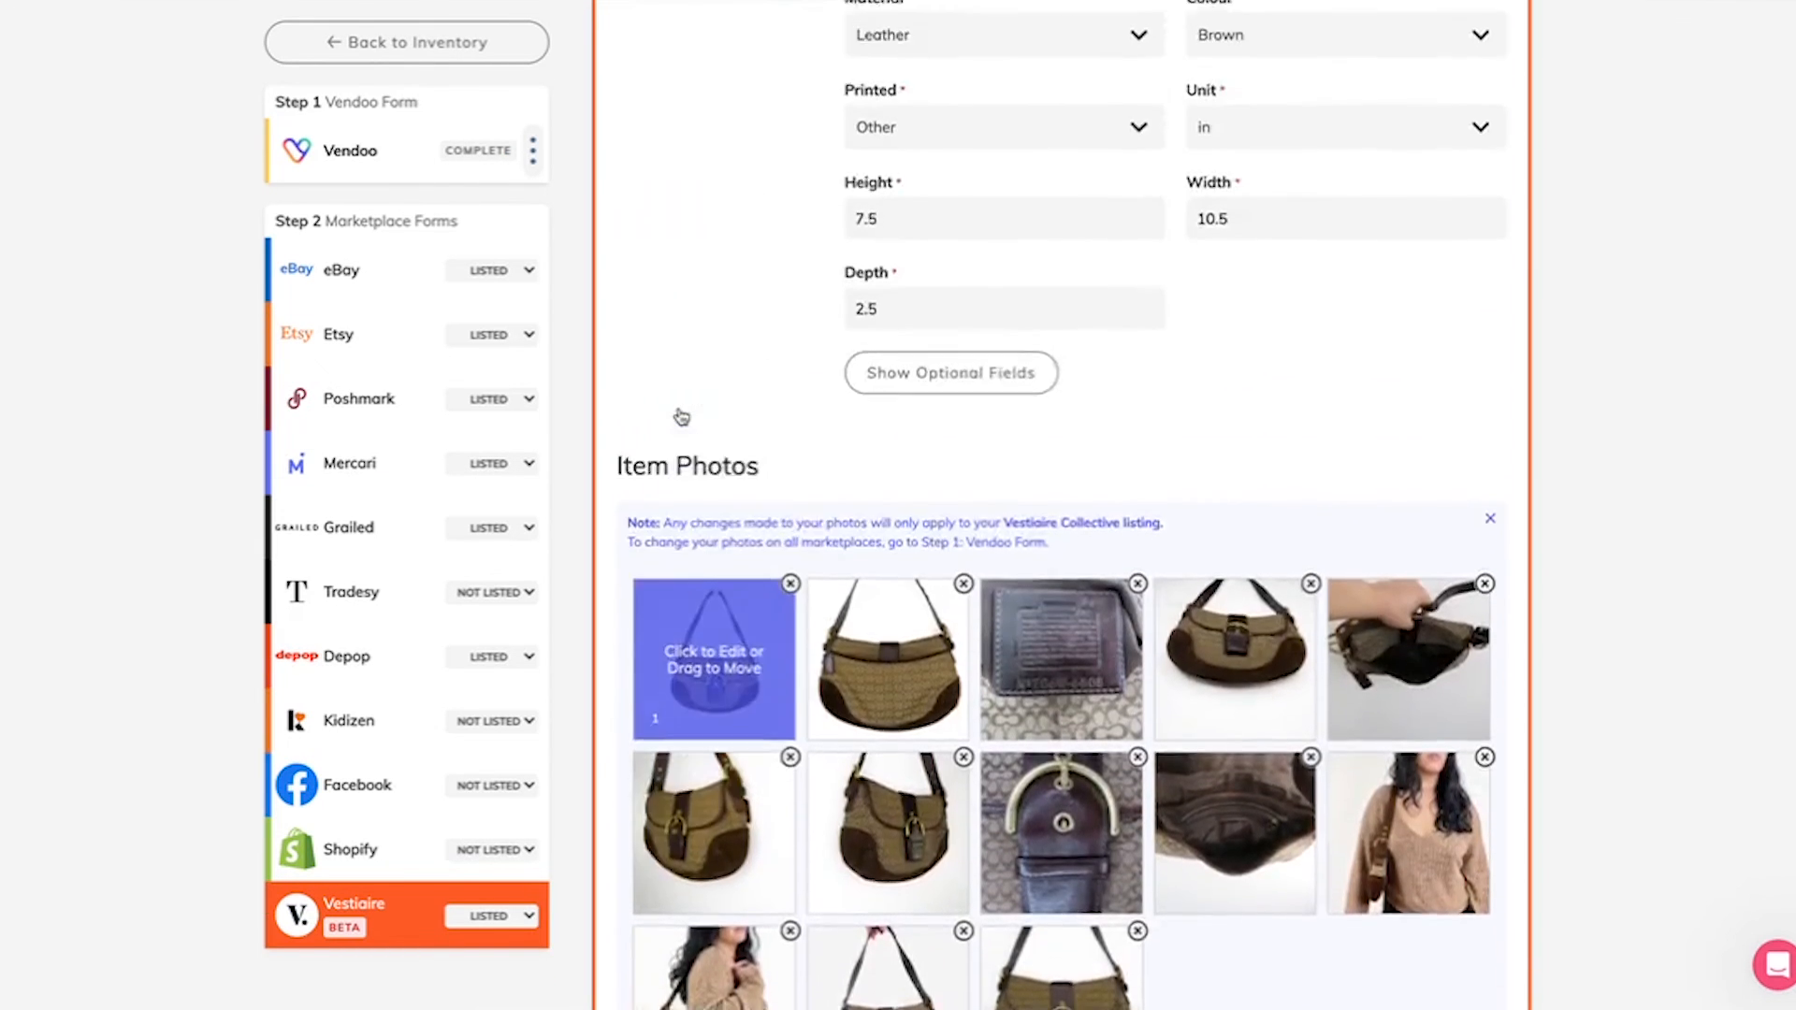